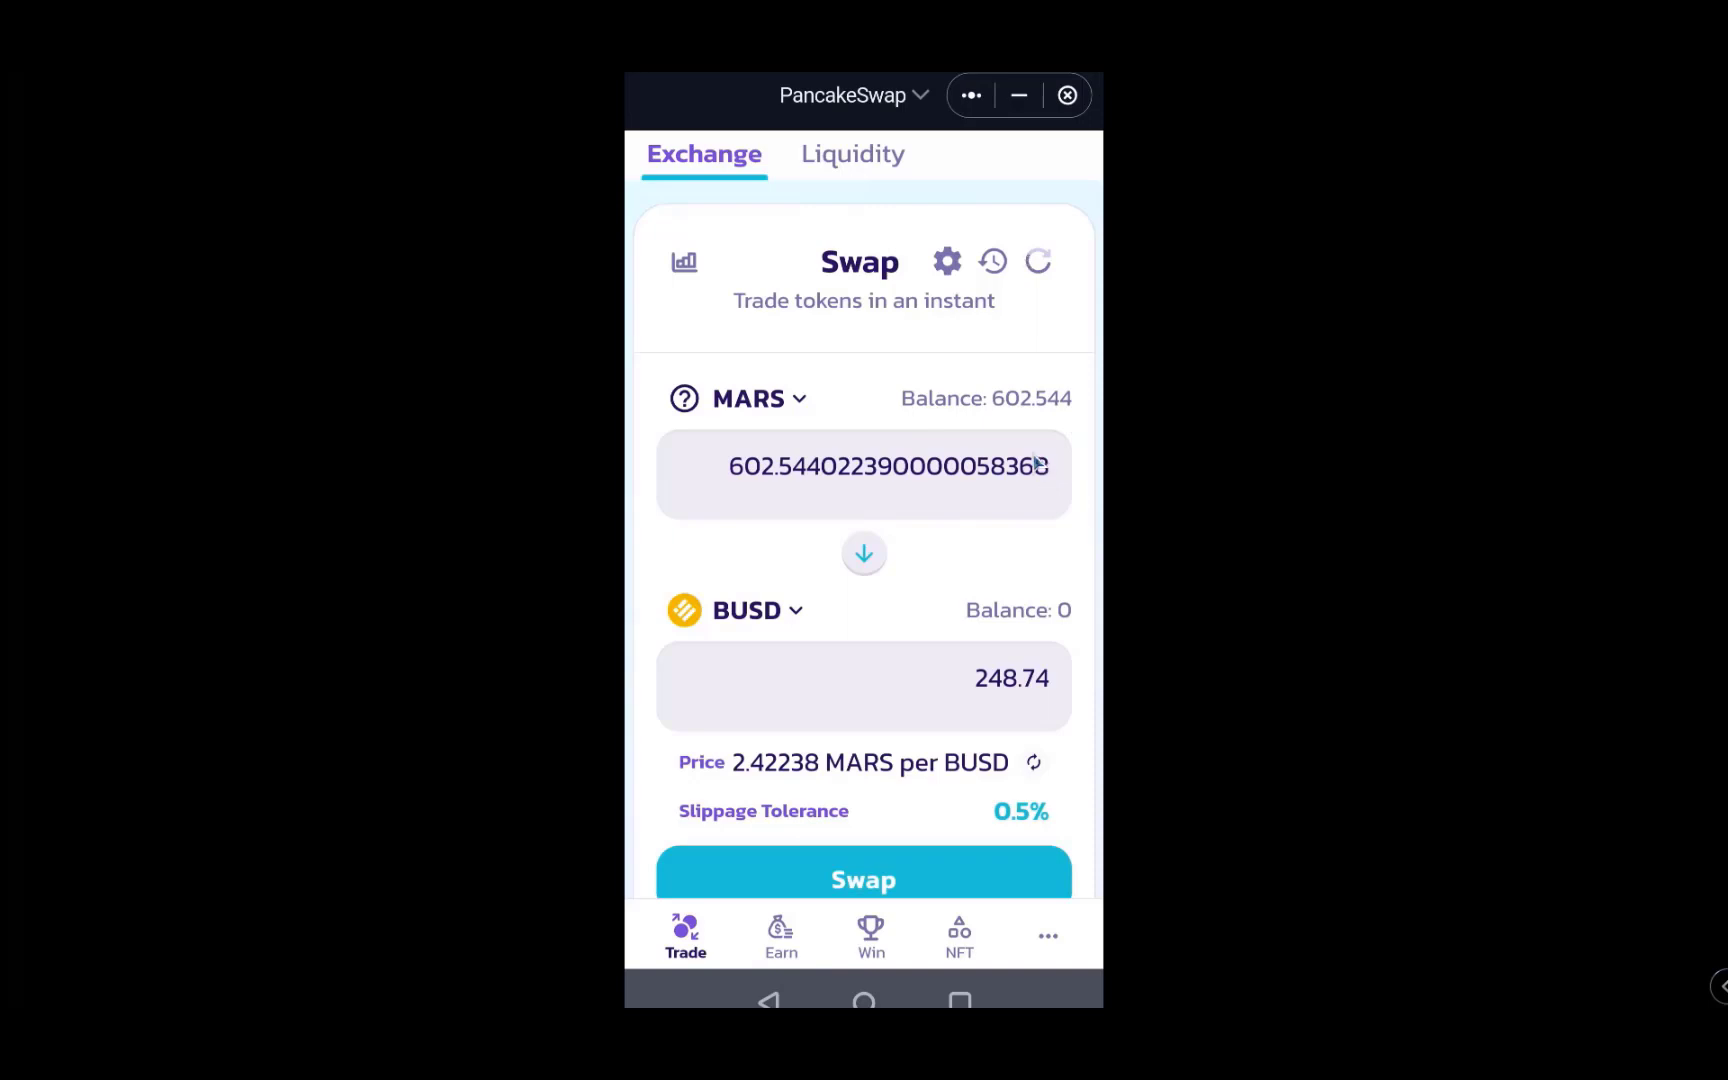
pyautogui.scroll(-2, 1036, 463)
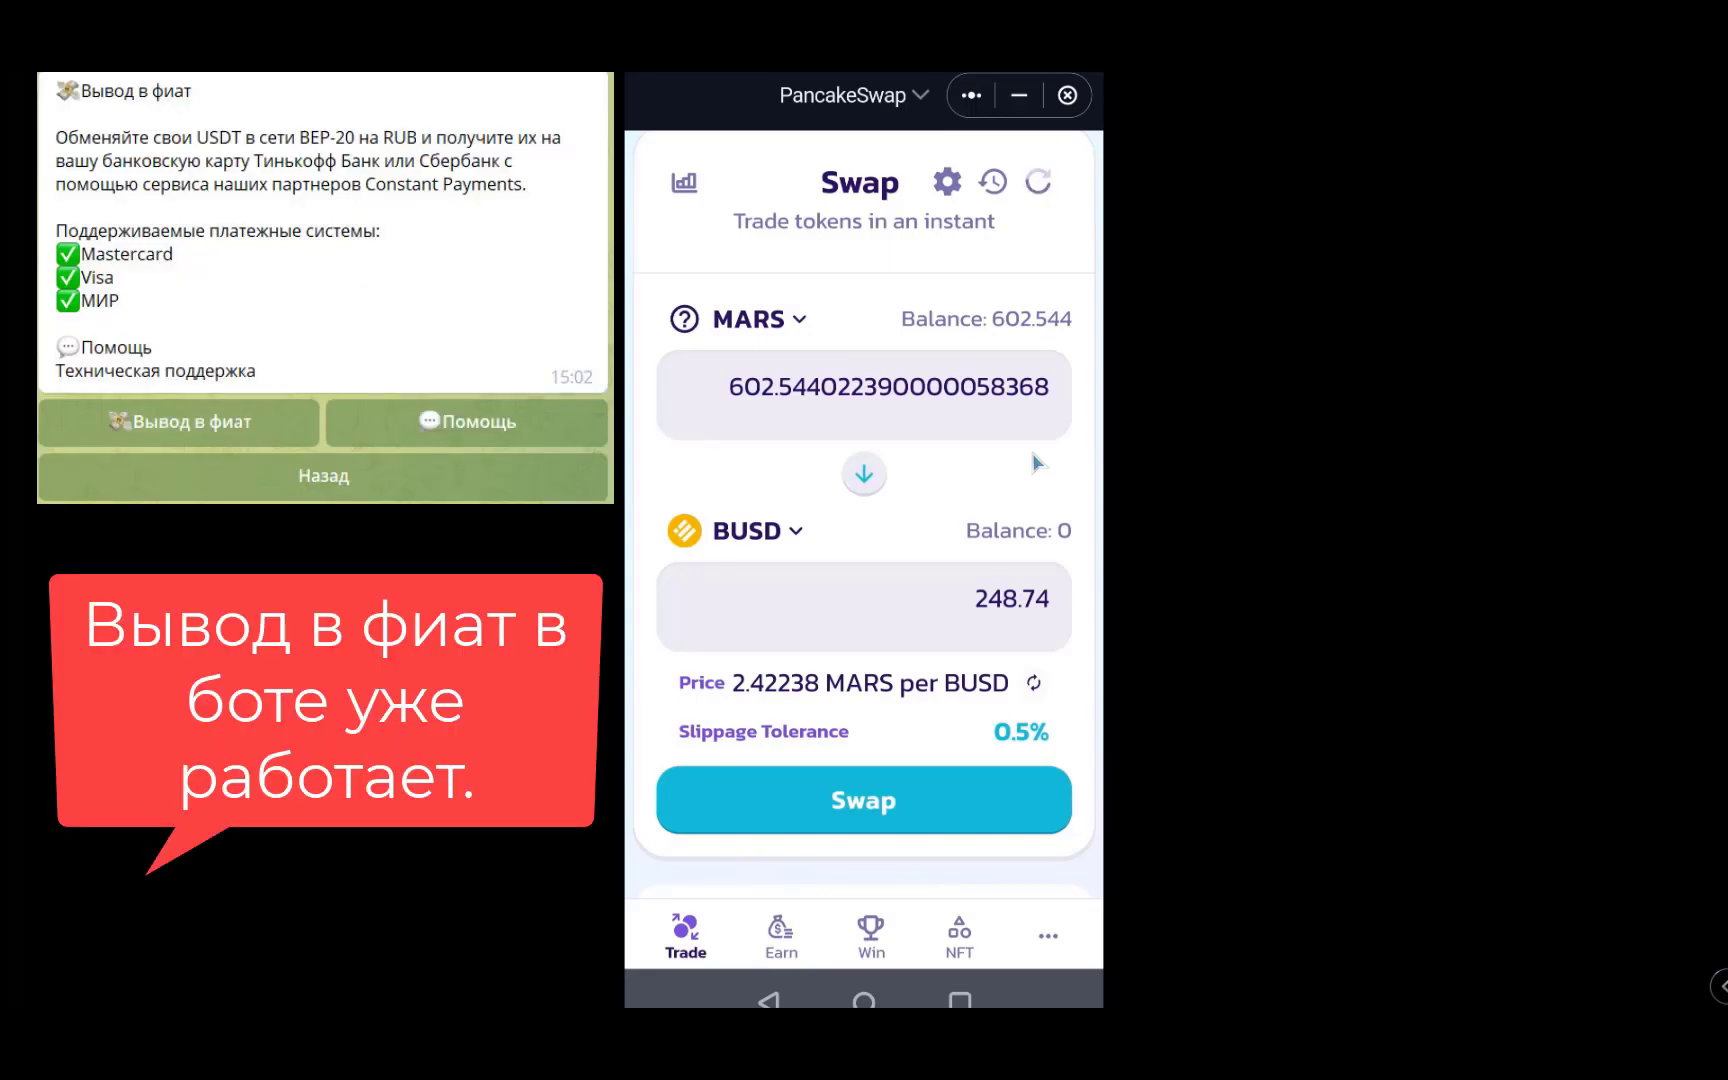
pyautogui.scroll(-2, 1036, 462)
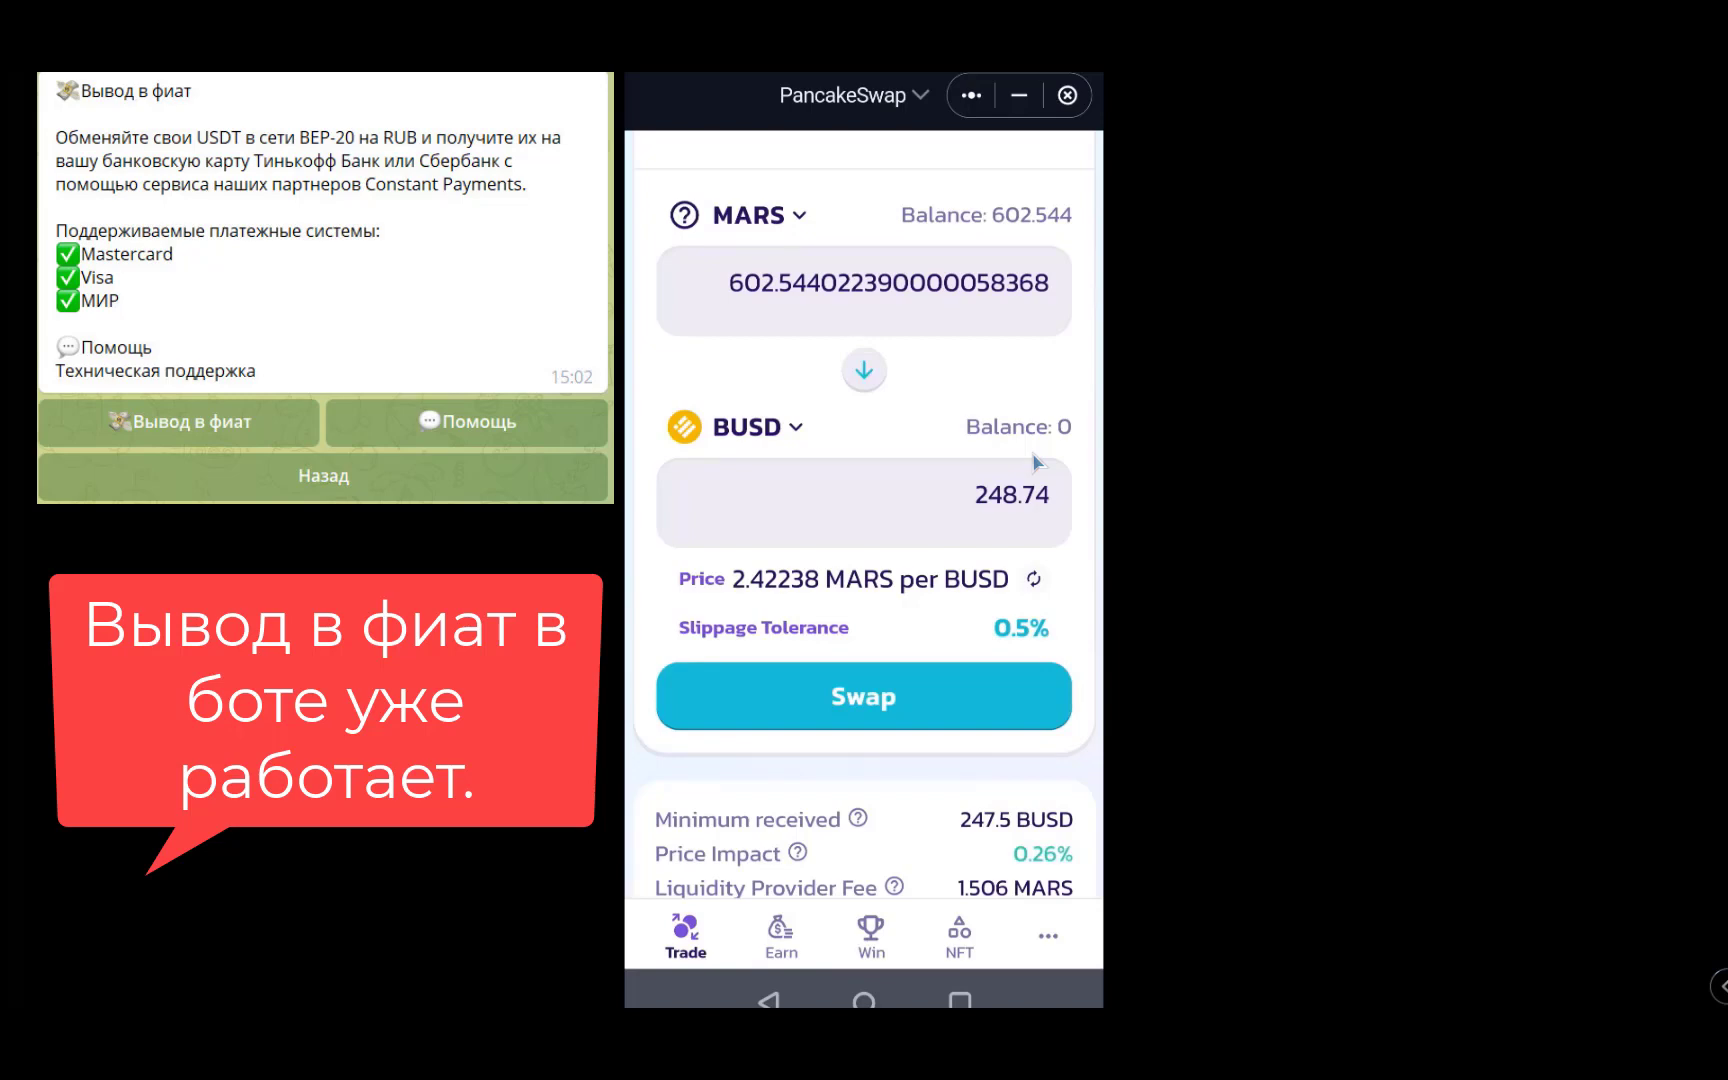
pyautogui.scroll(2, 1036, 462)
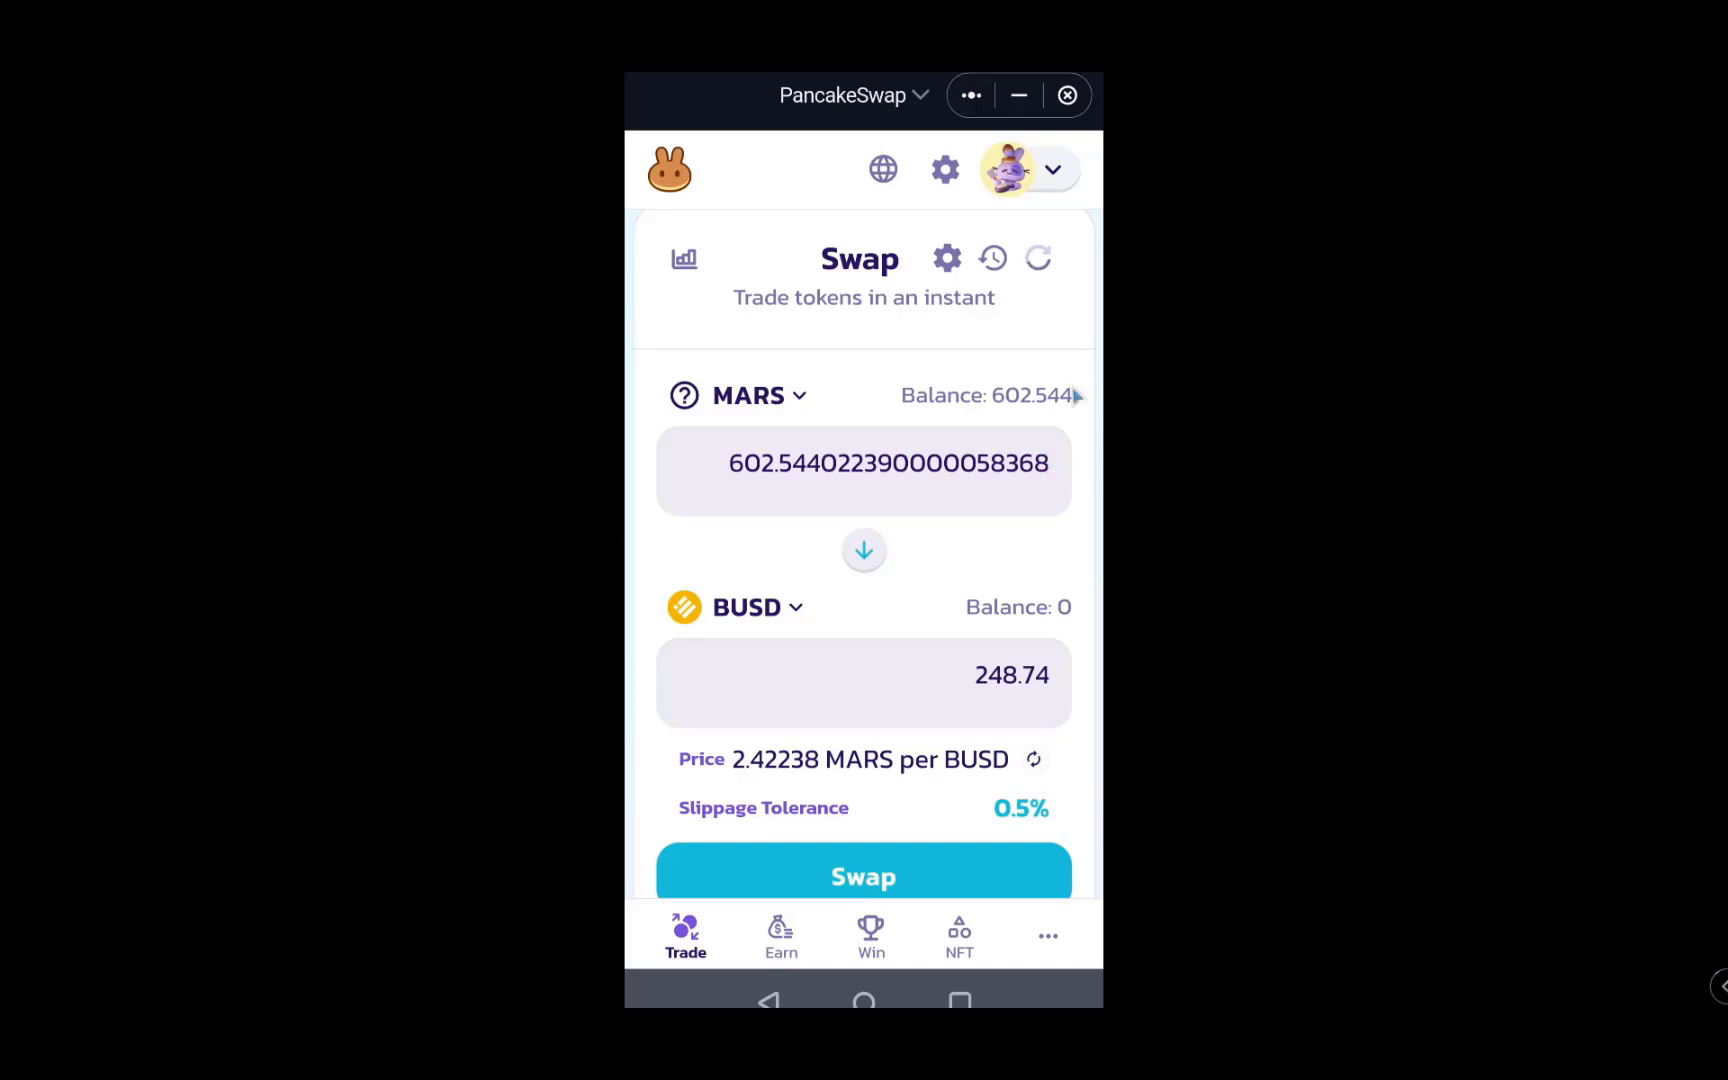
pyautogui.scroll(-1, 1025, 395)
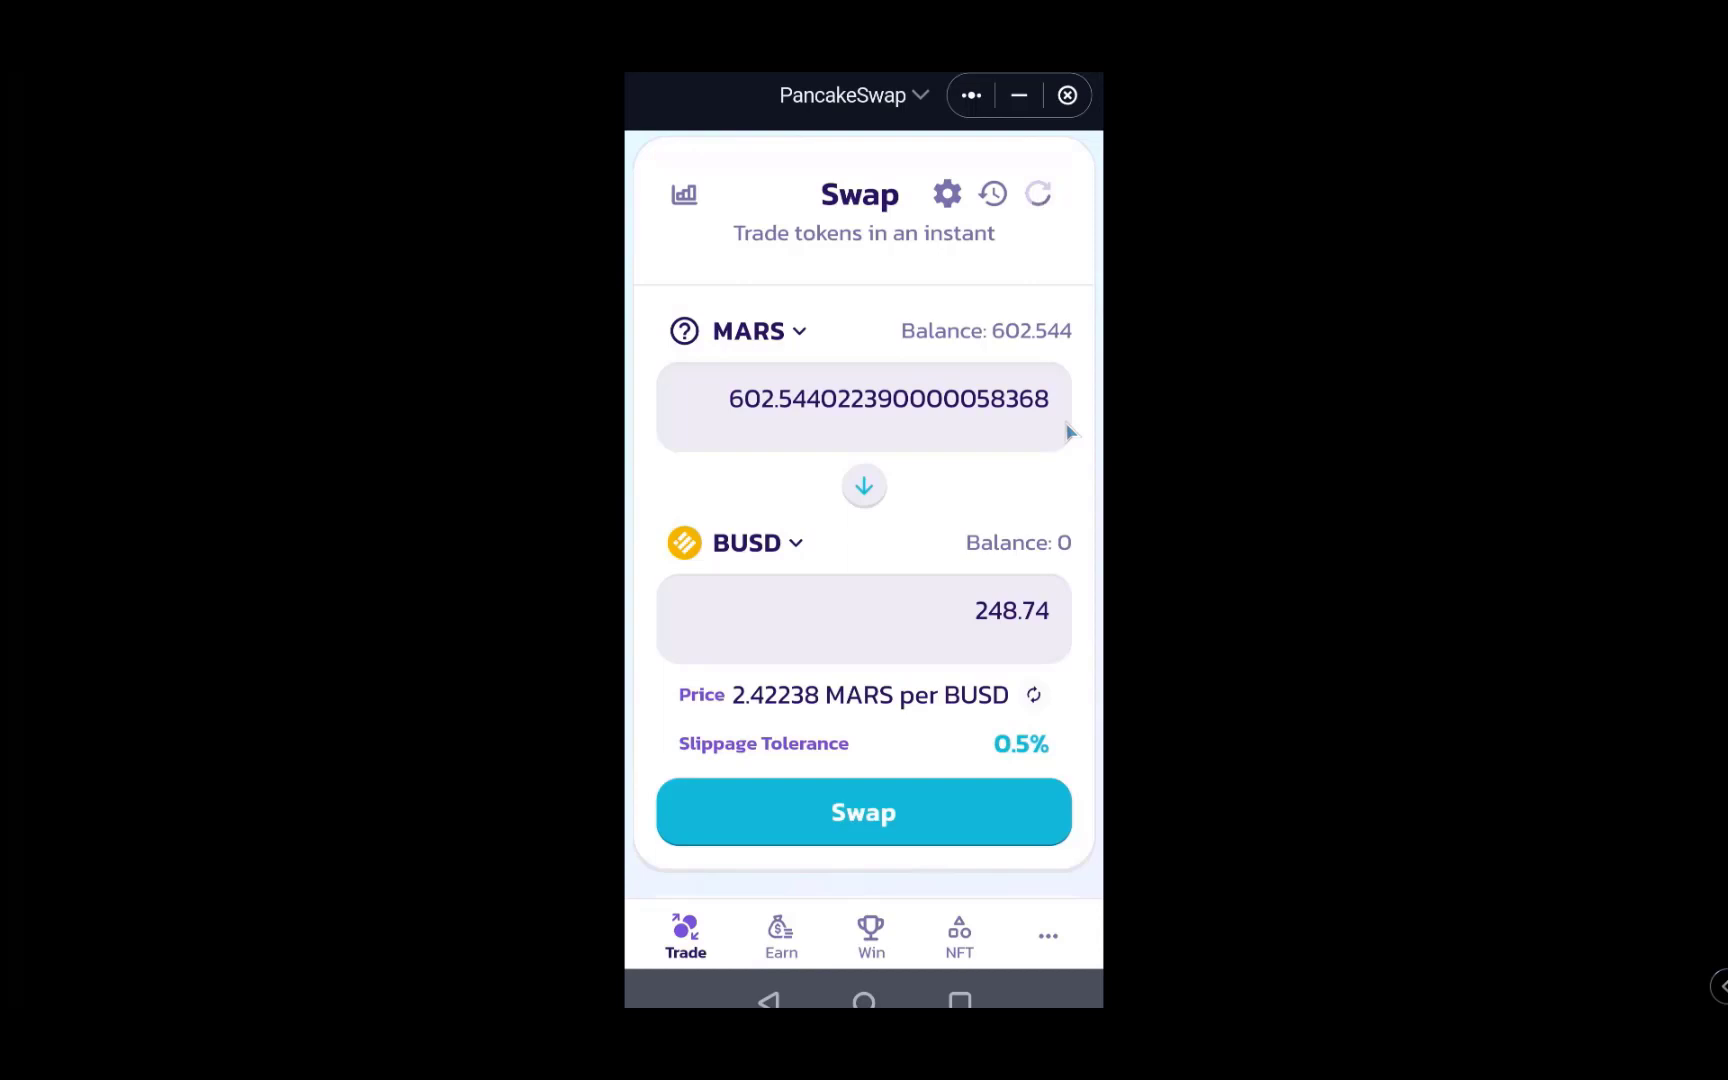
pyautogui.scroll(-1, 1068, 432)
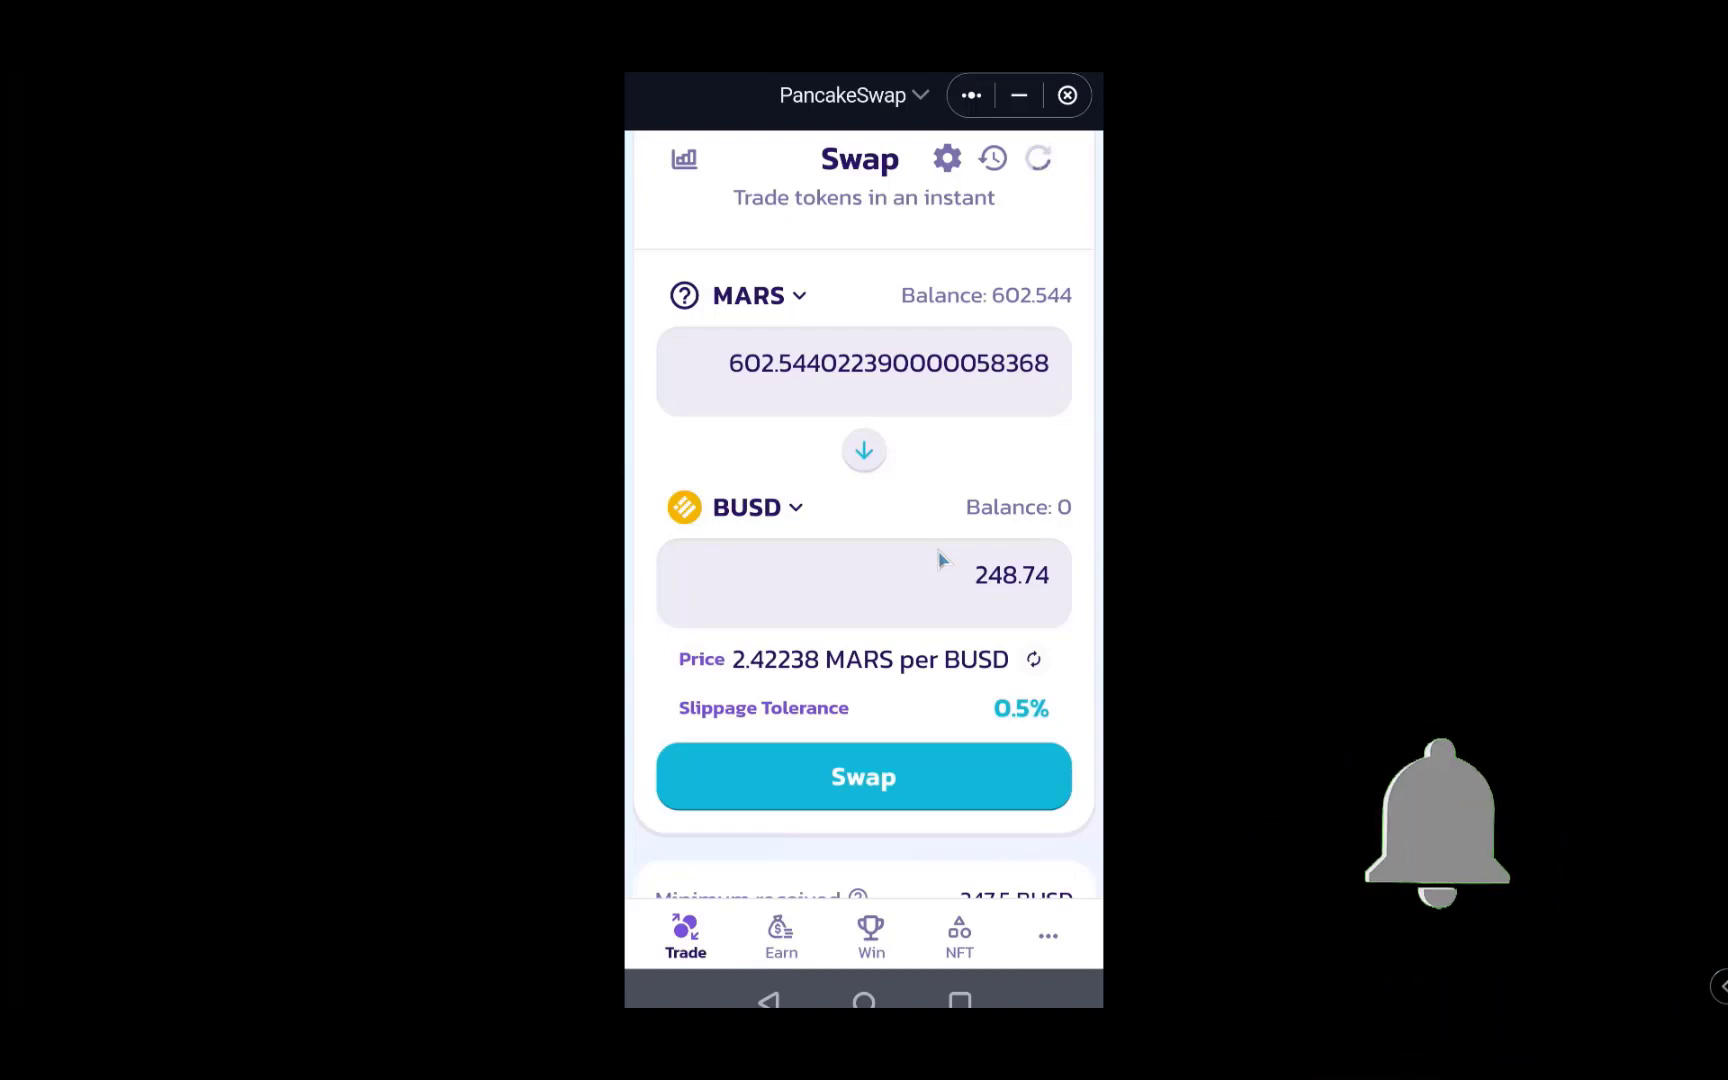
pyautogui.scroll(-1, 938, 560)
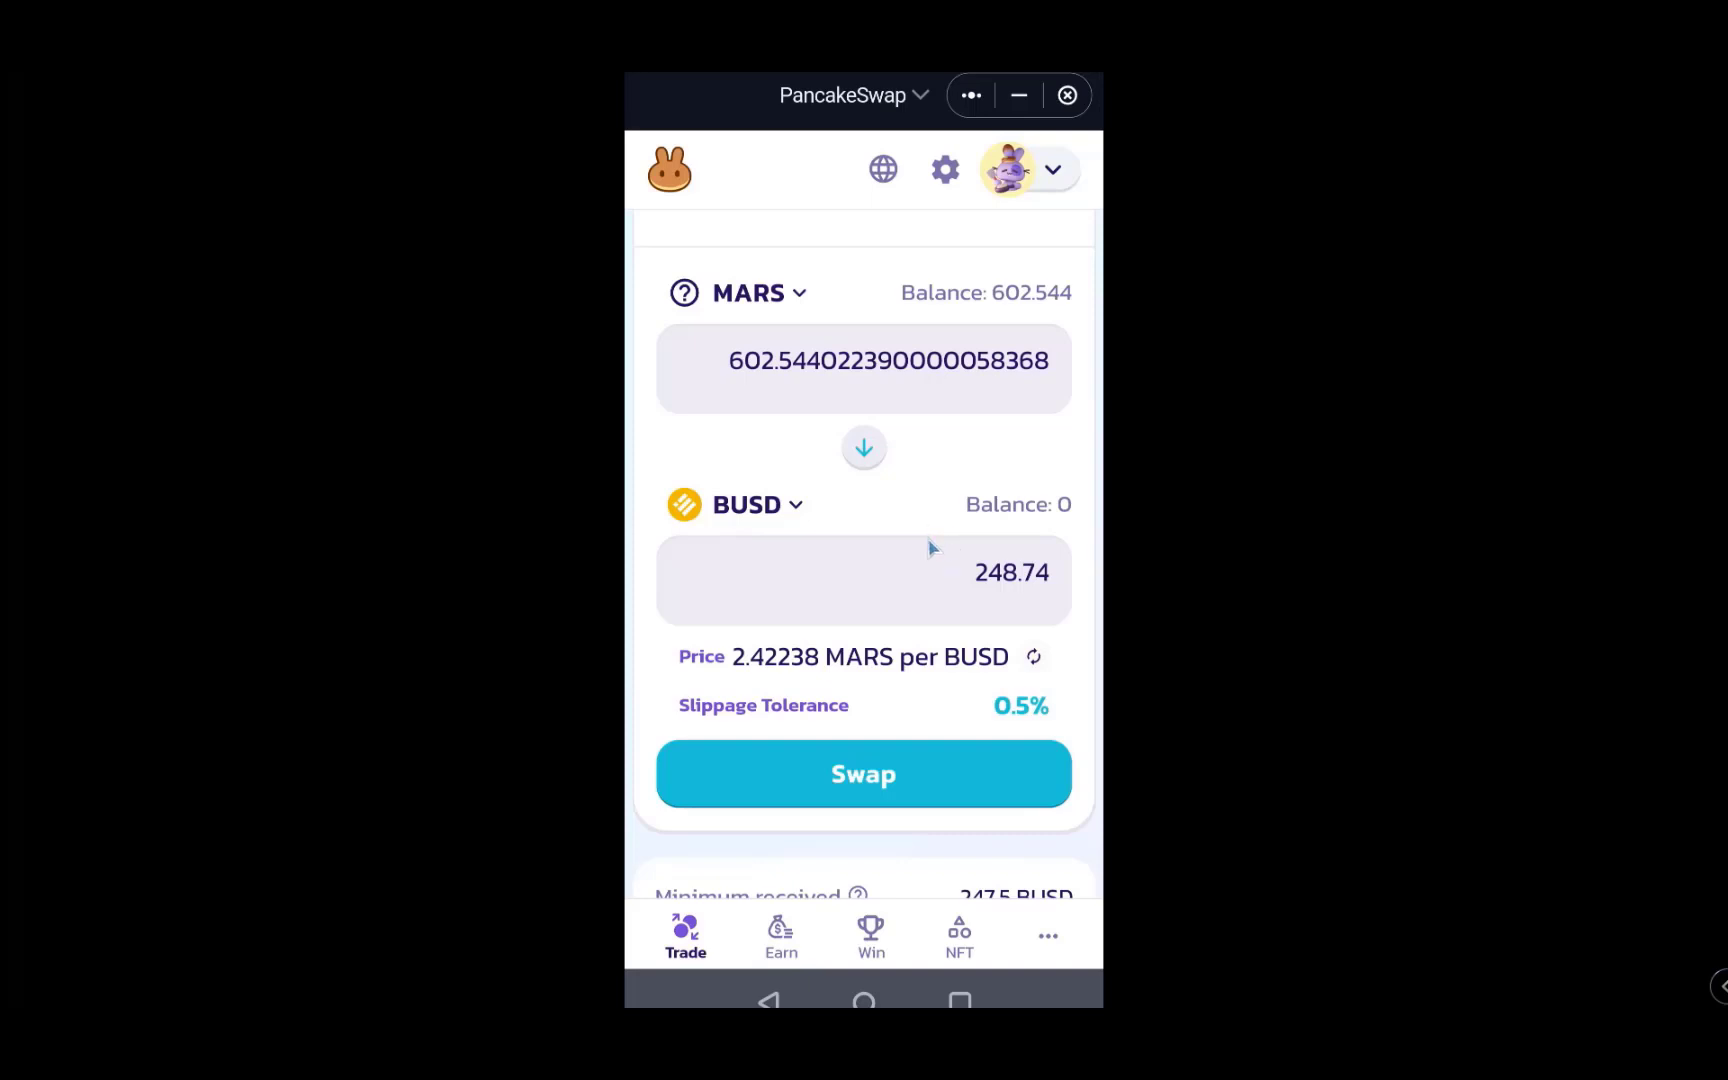
pyautogui.scroll(-1, 928, 530)
pyautogui.scroll(1, 928, 530)
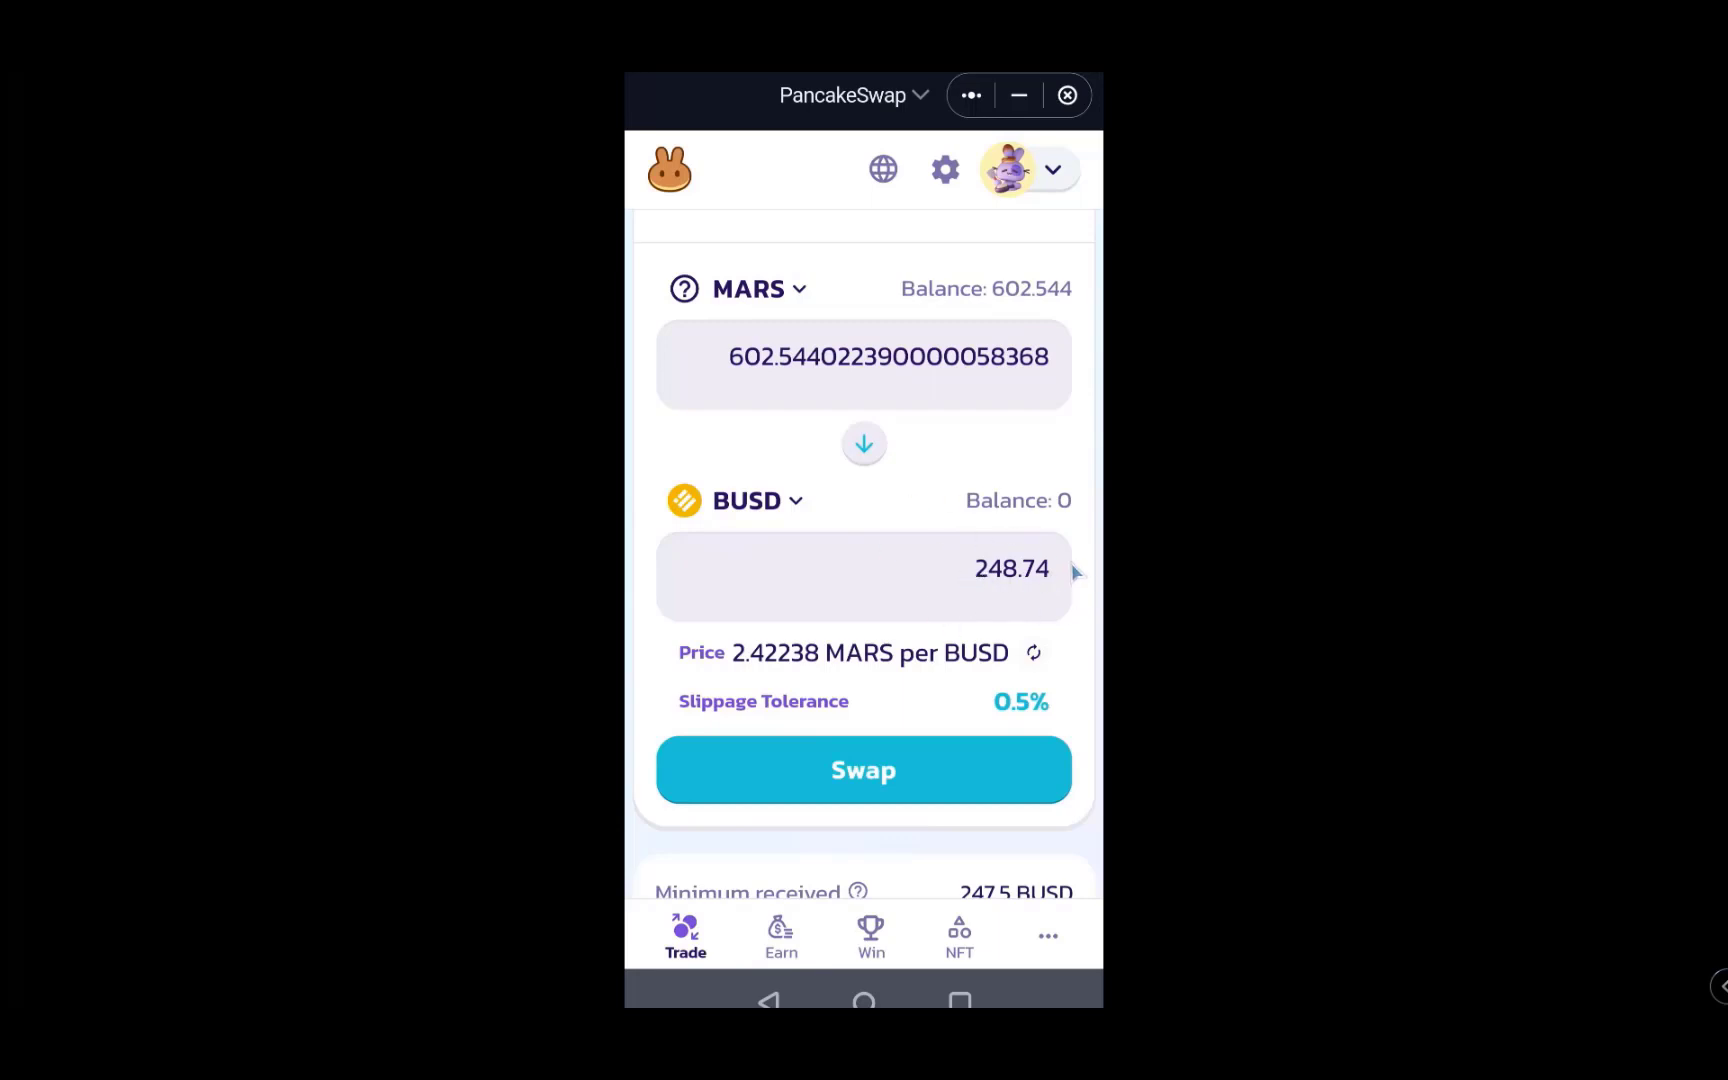
# - Confirm the swap of 602.544 MARS into 248.74 BUSD and dismiss the submitted notice
pyautogui.click(864, 785)
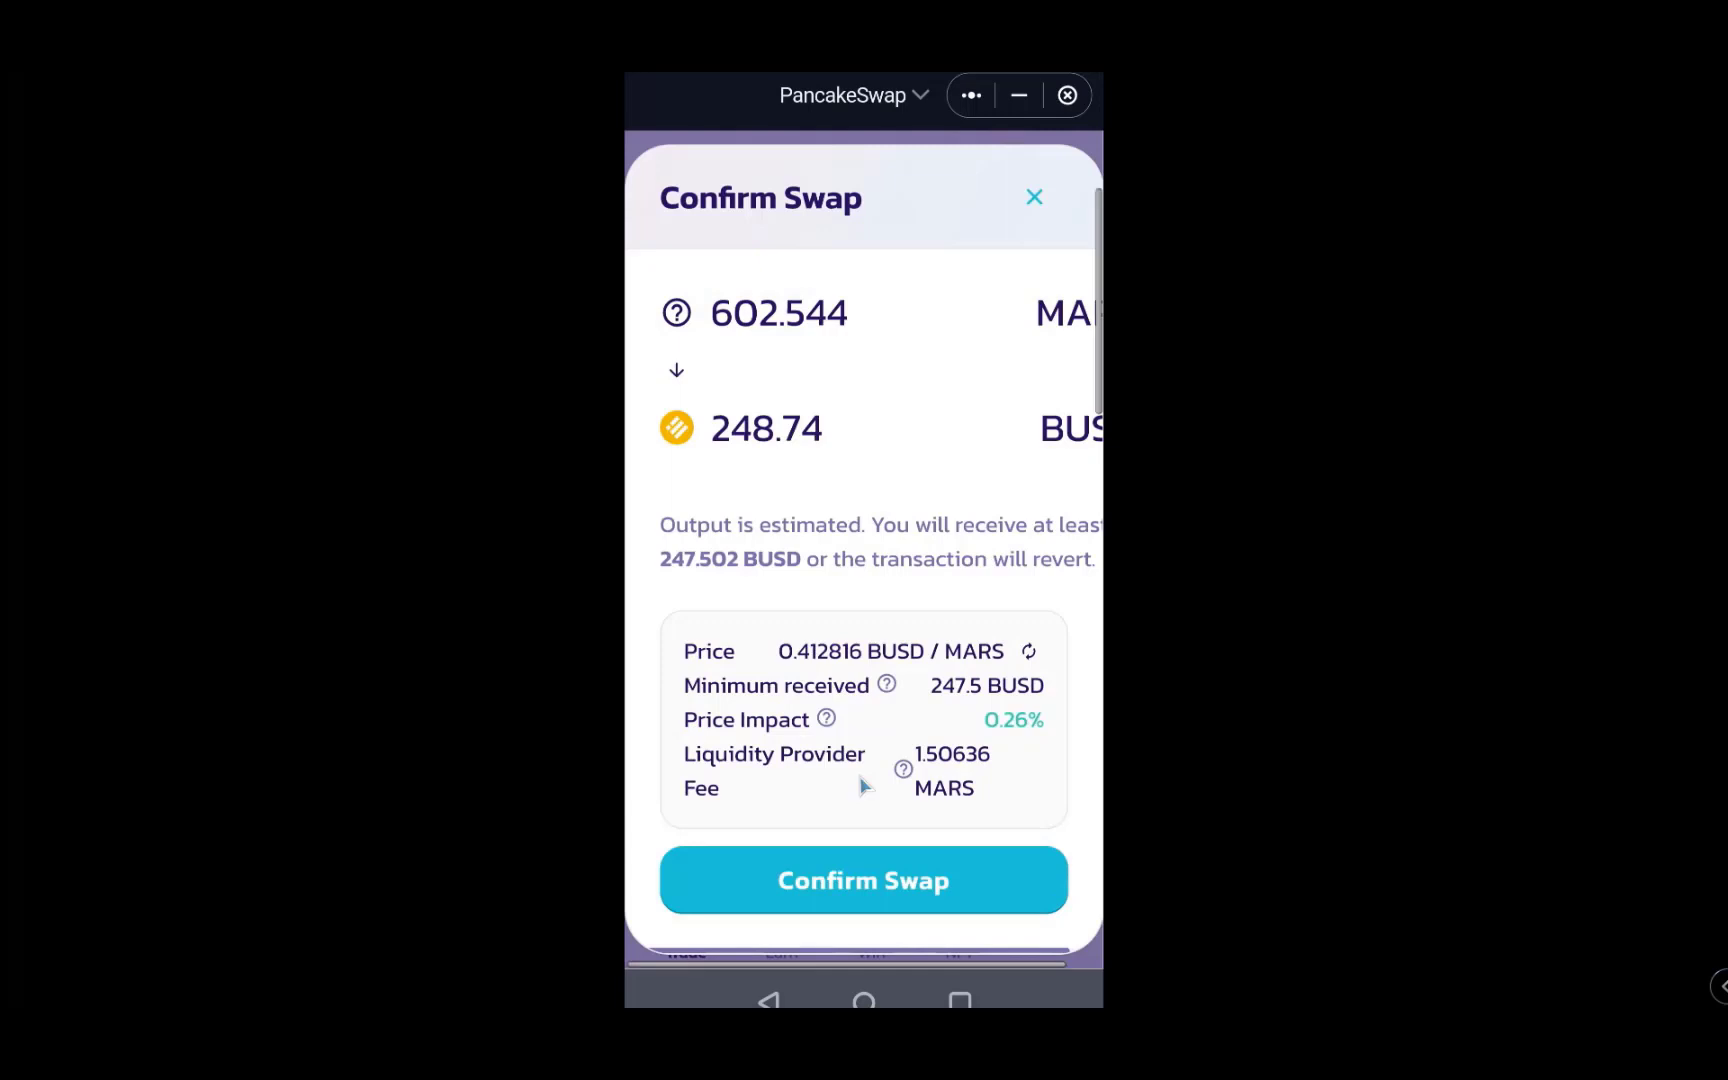
pyautogui.click(864, 880)
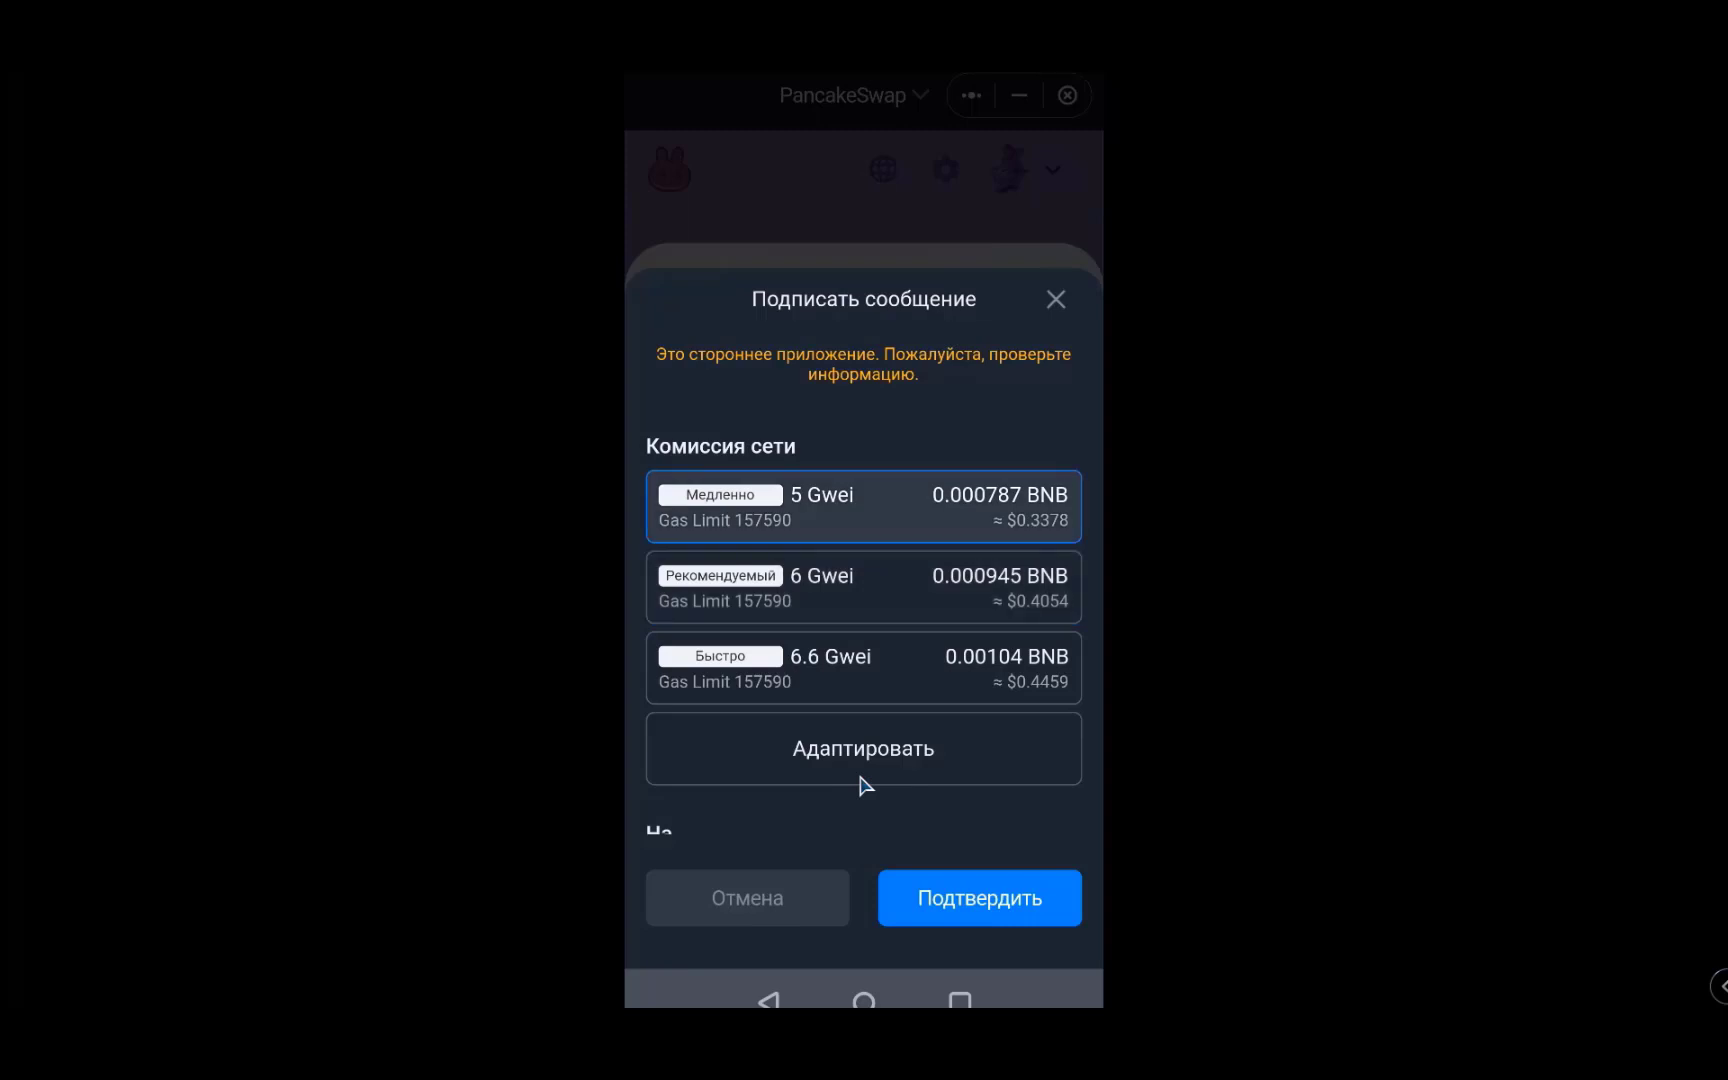
pyautogui.click(857, 778)
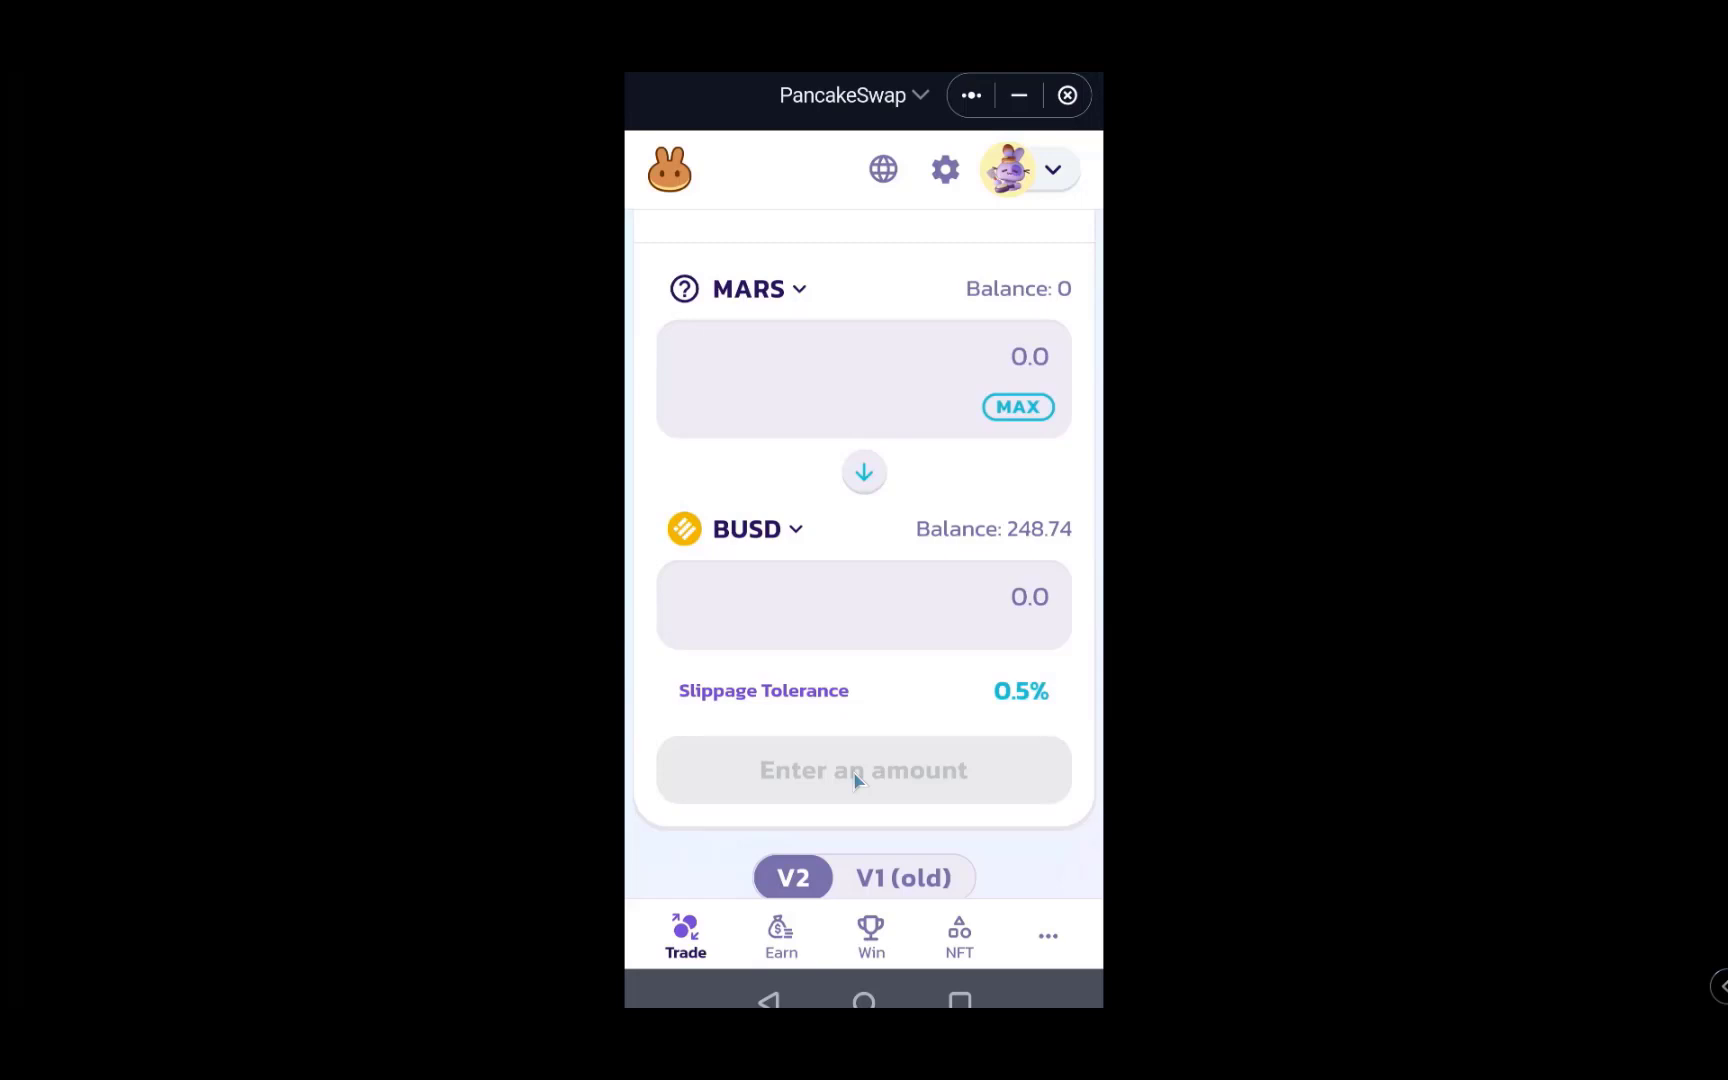
# - Exit PancakeSwap and browse through SafePal's DApp list
pyautogui.press('Escape')
pyautogui.scroll(-10, 857, 780)
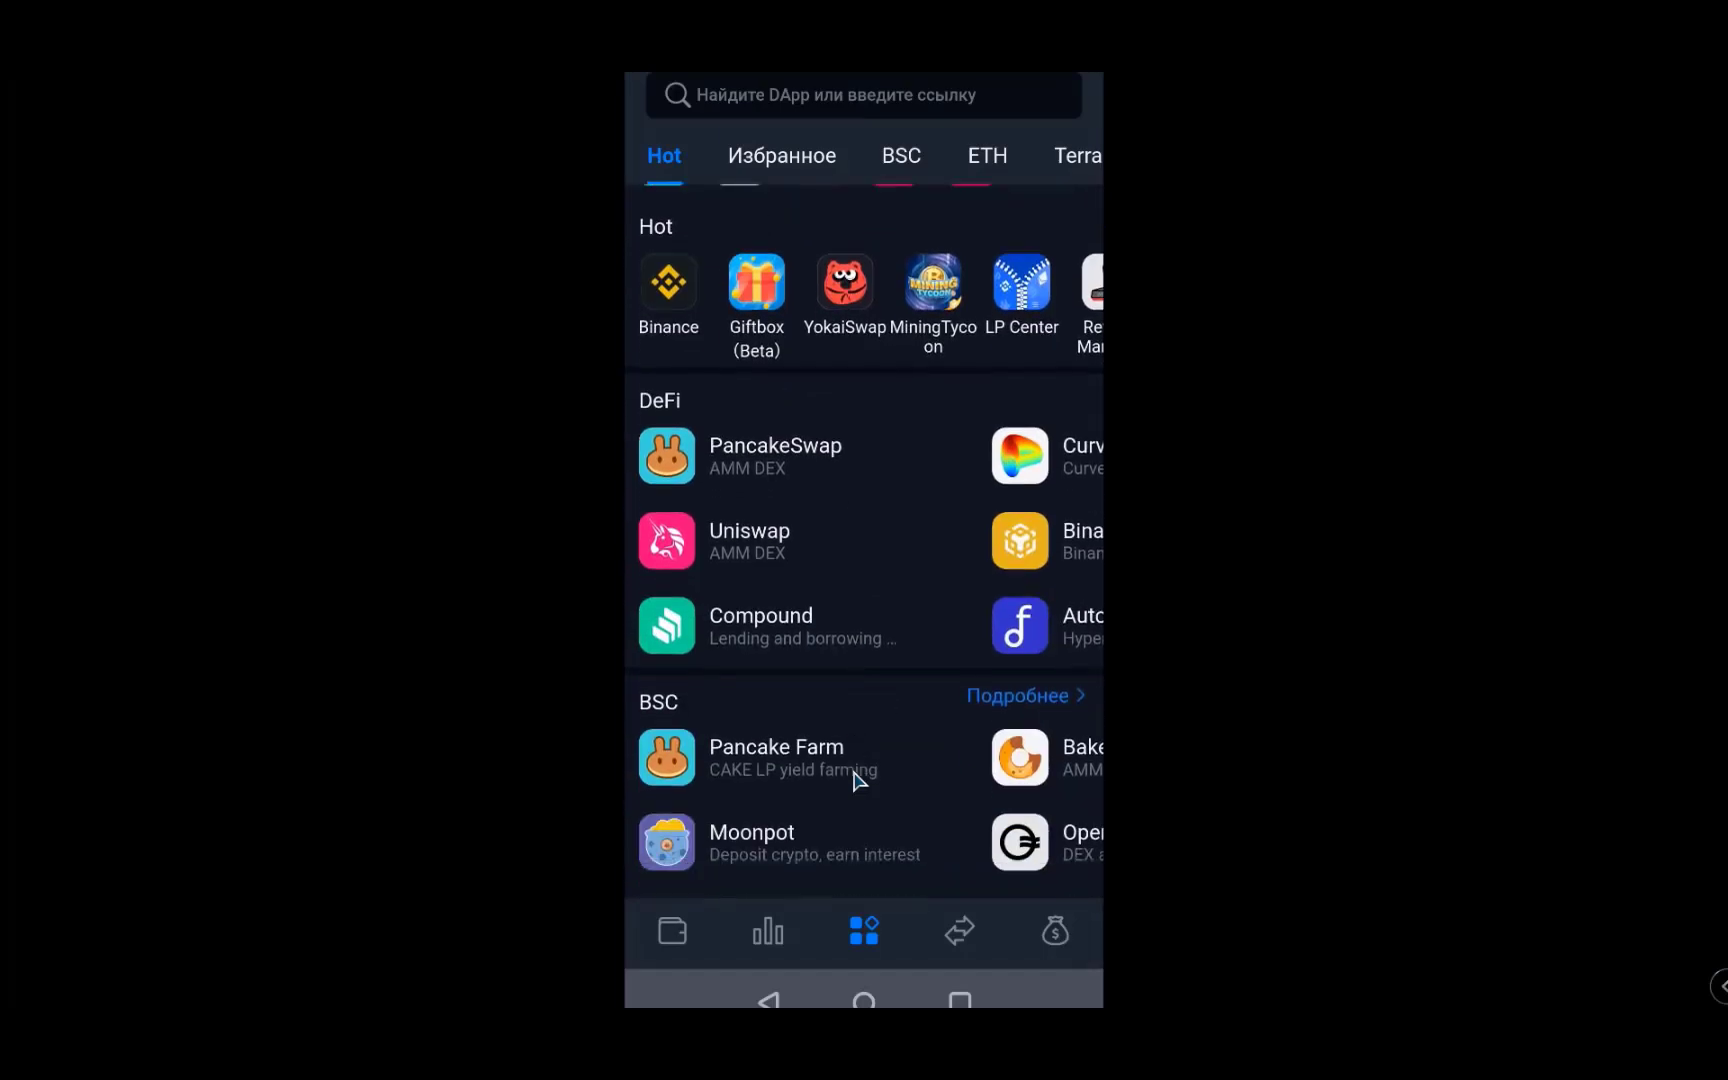
pyautogui.scroll(-9, 857, 780)
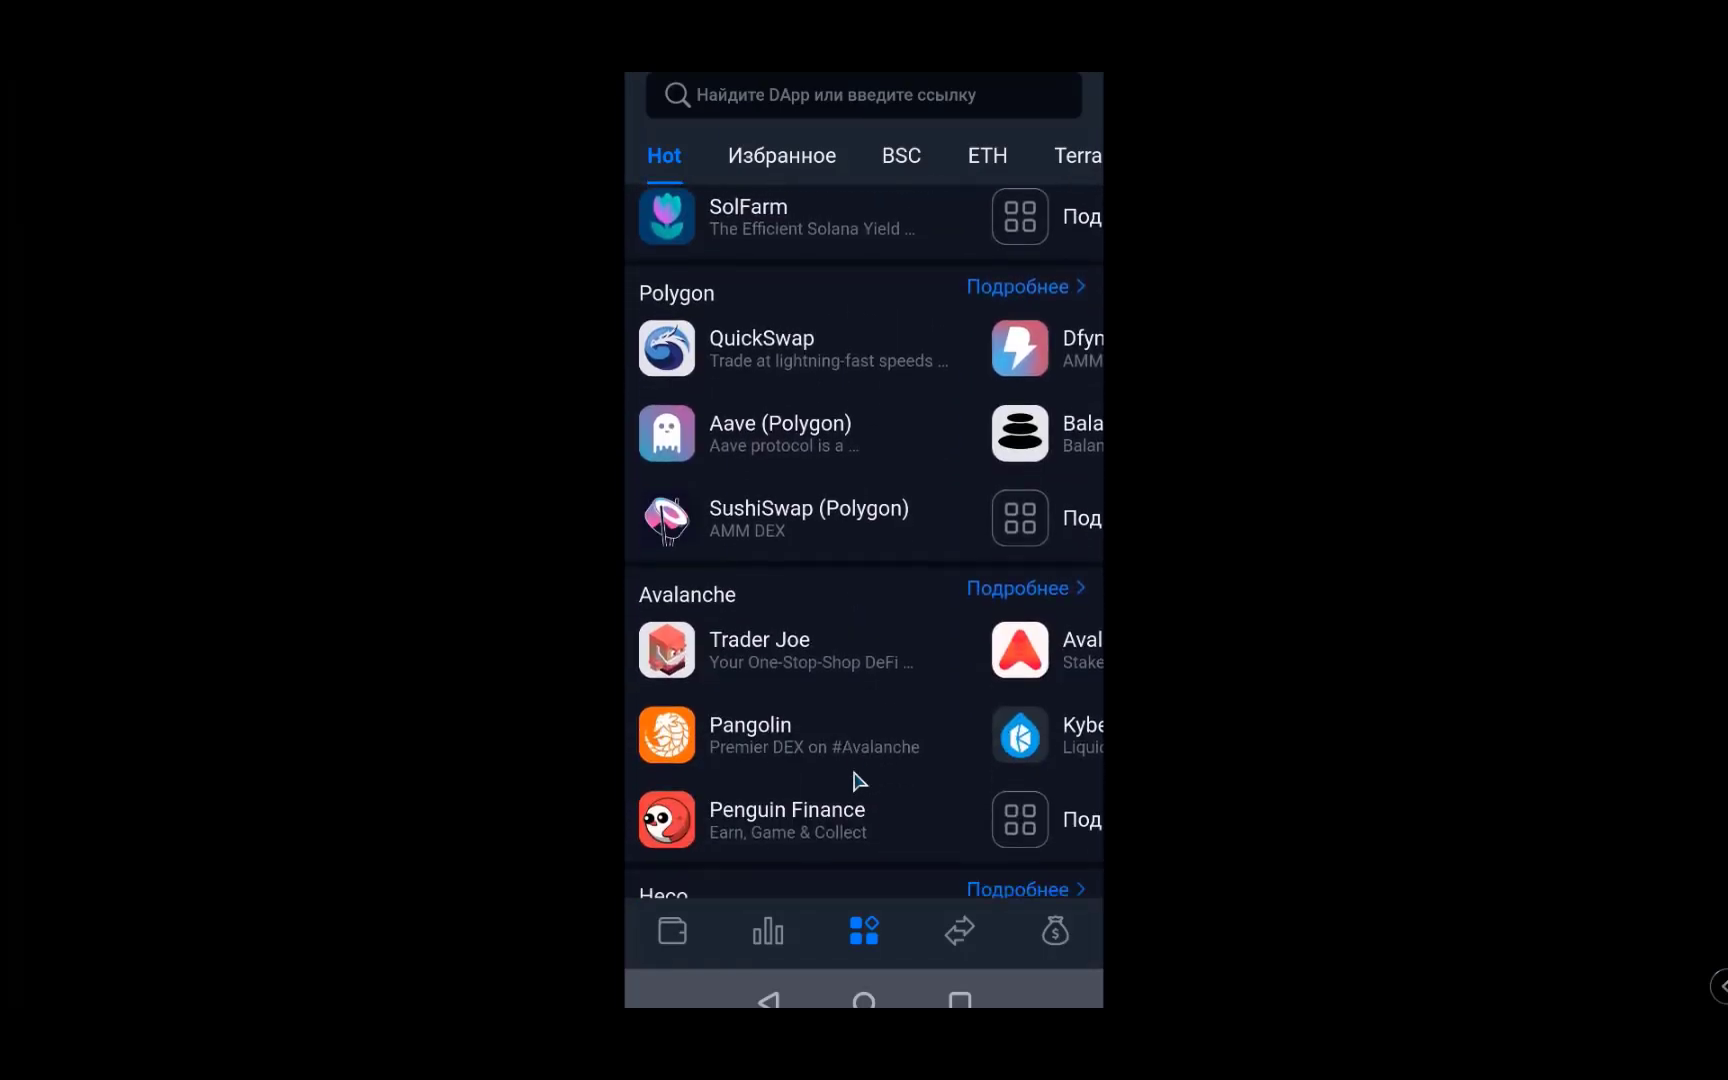
pyautogui.scroll(-5, 857, 780)
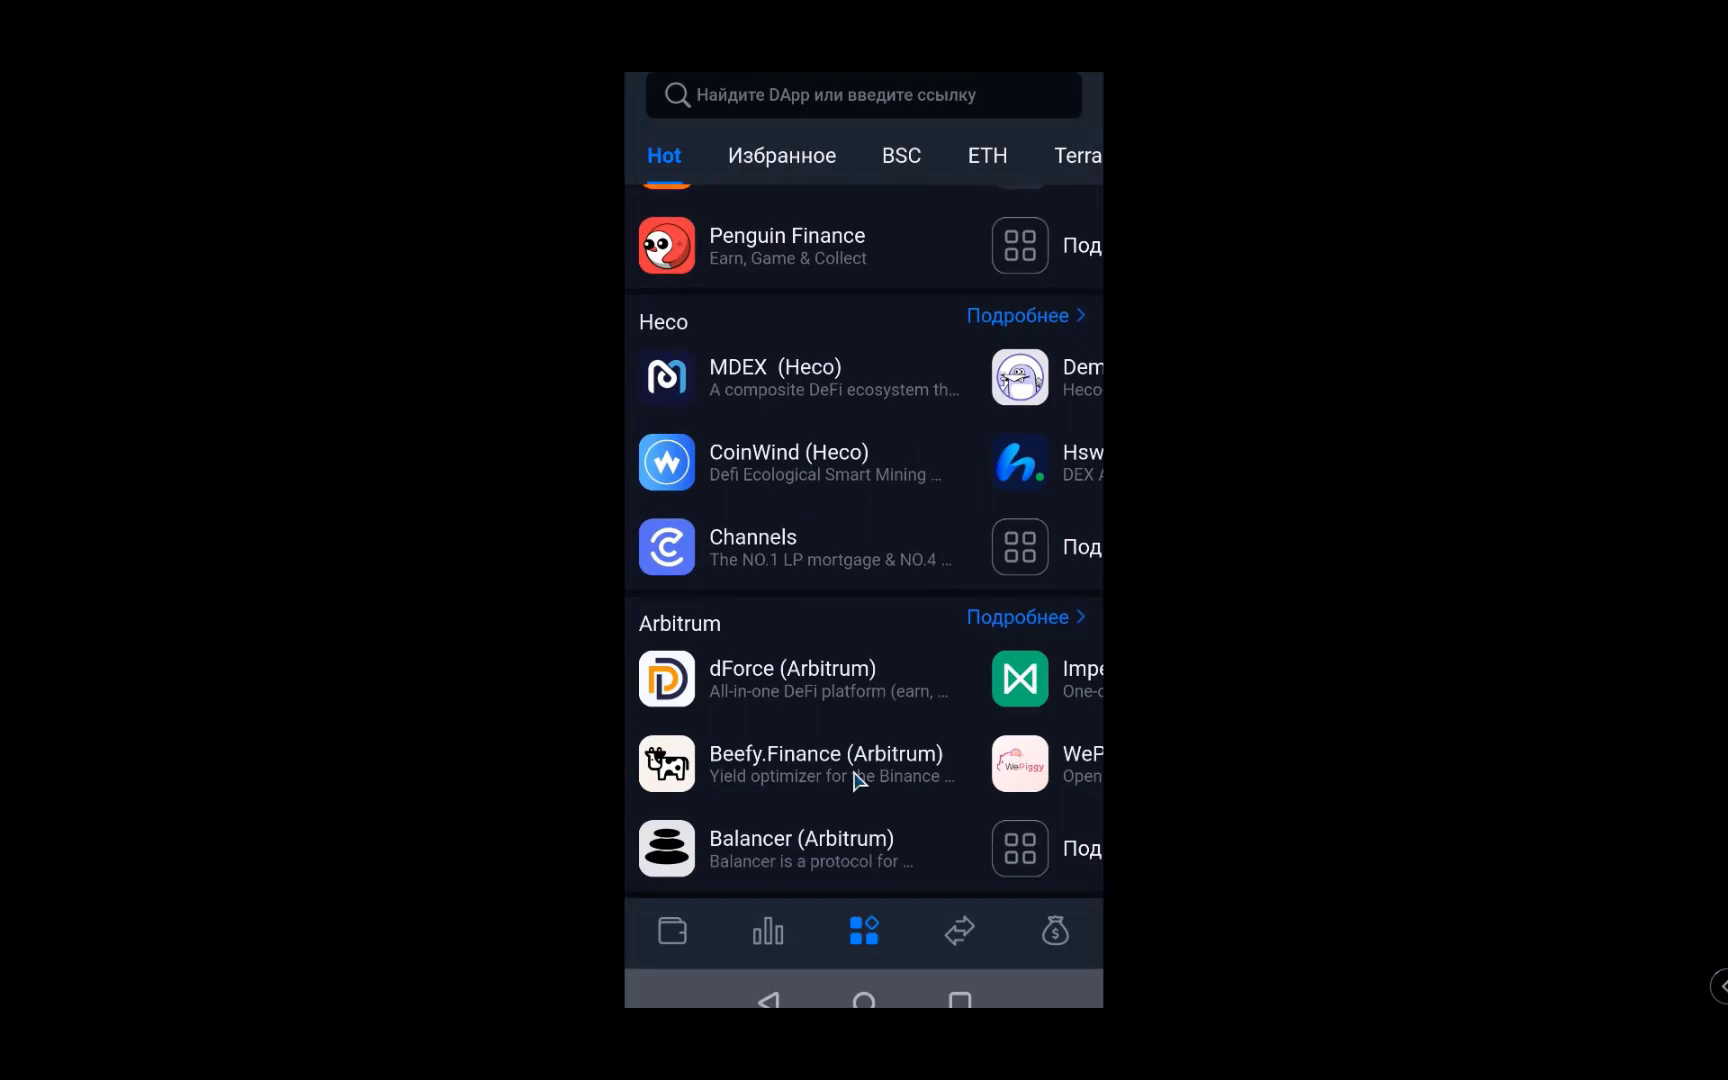
pyautogui.scroll(20, 857, 780)
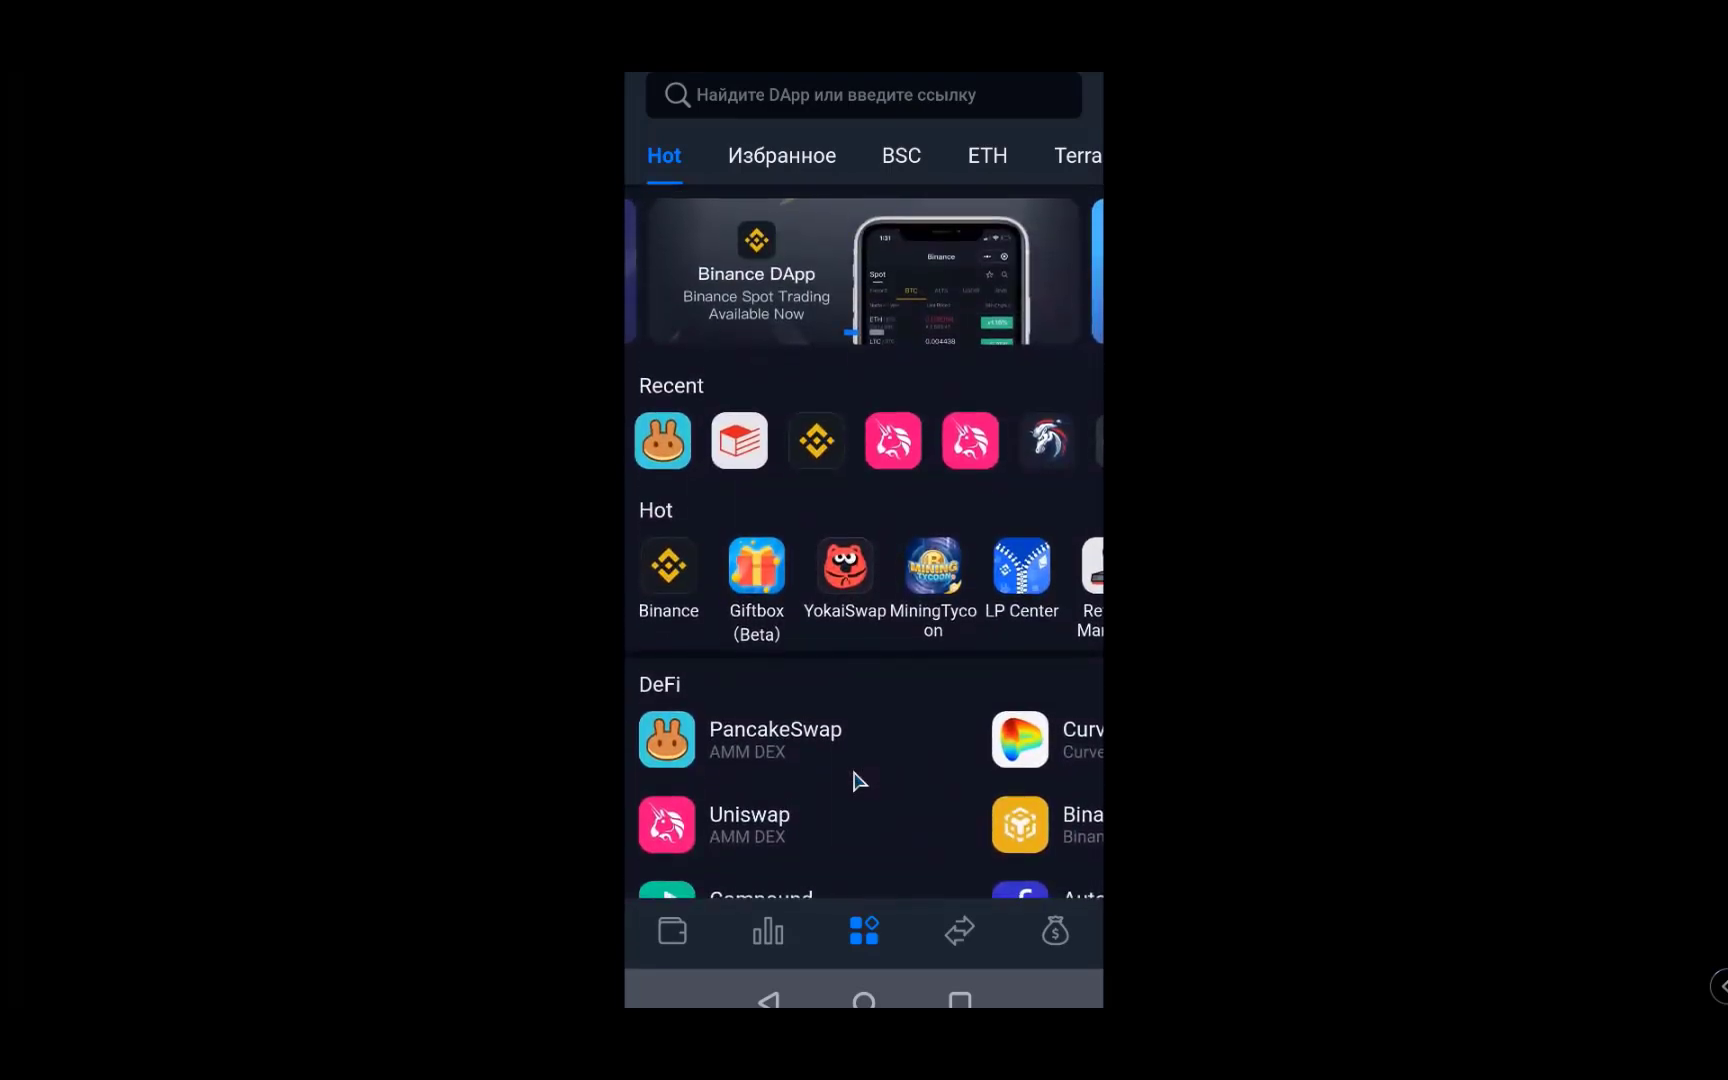
pyautogui.hscroll(5, 864, 155)
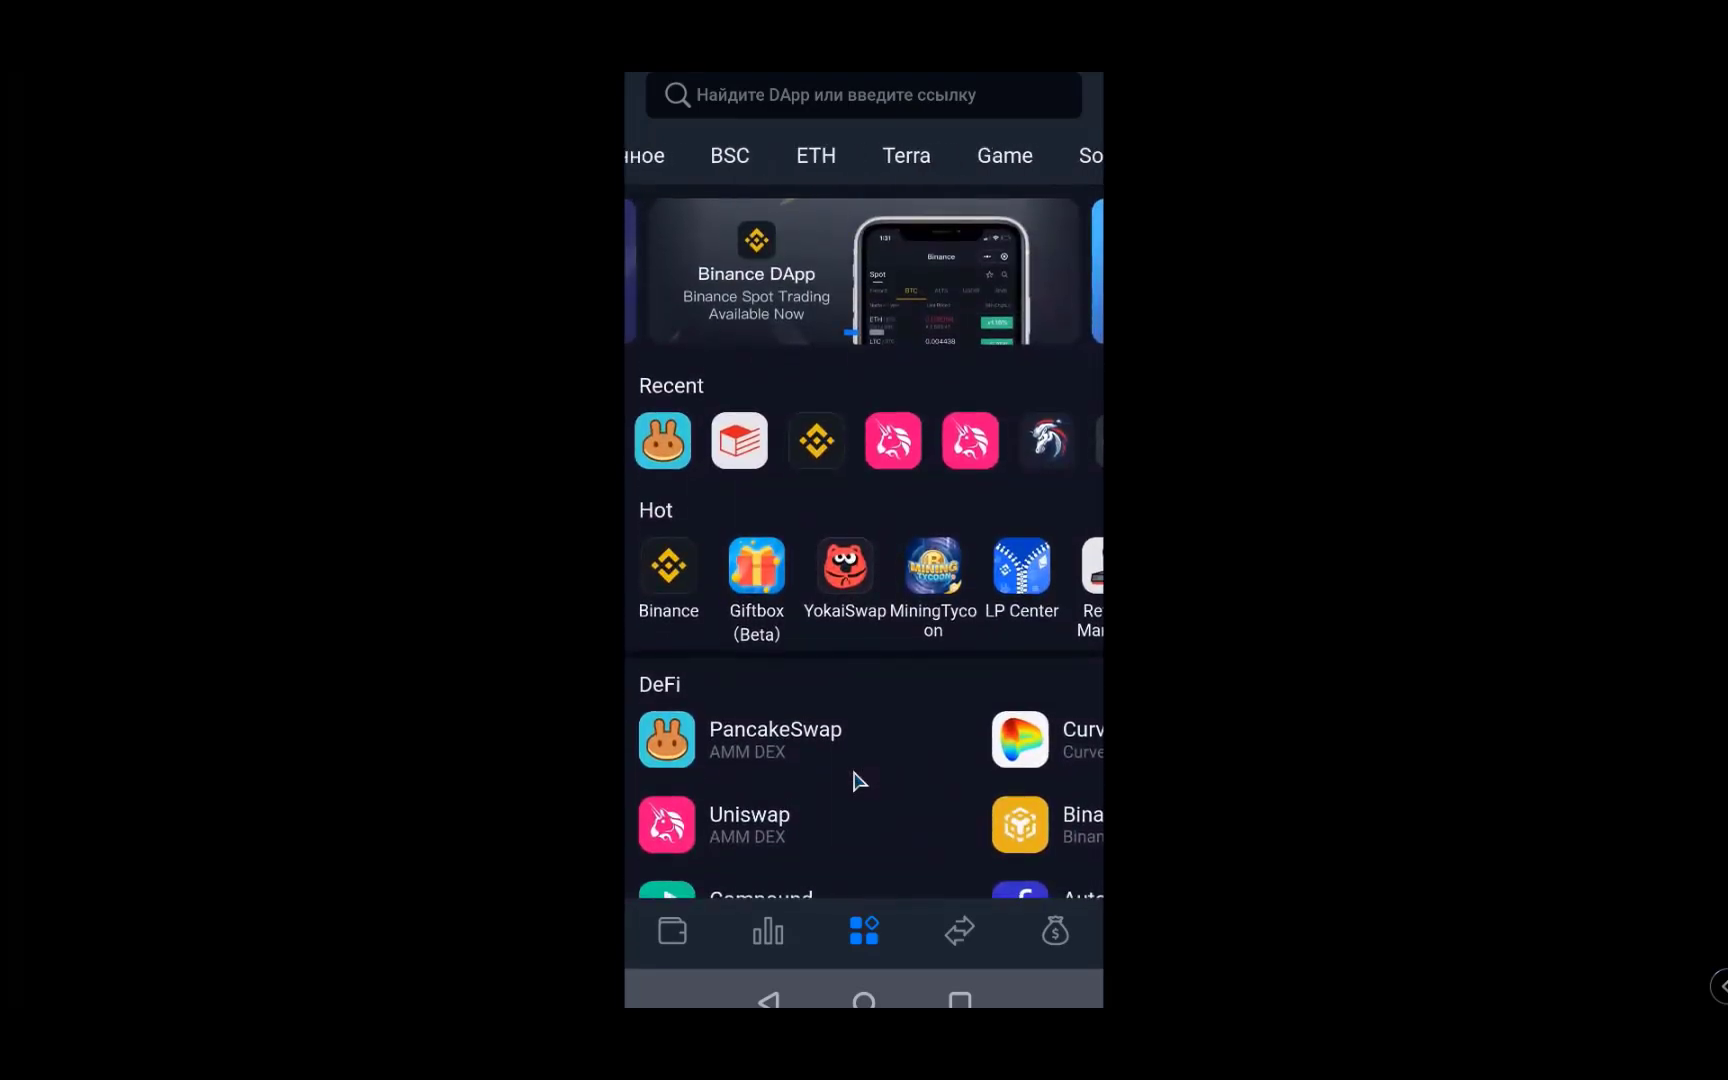
pyautogui.hscroll(3, 864, 155)
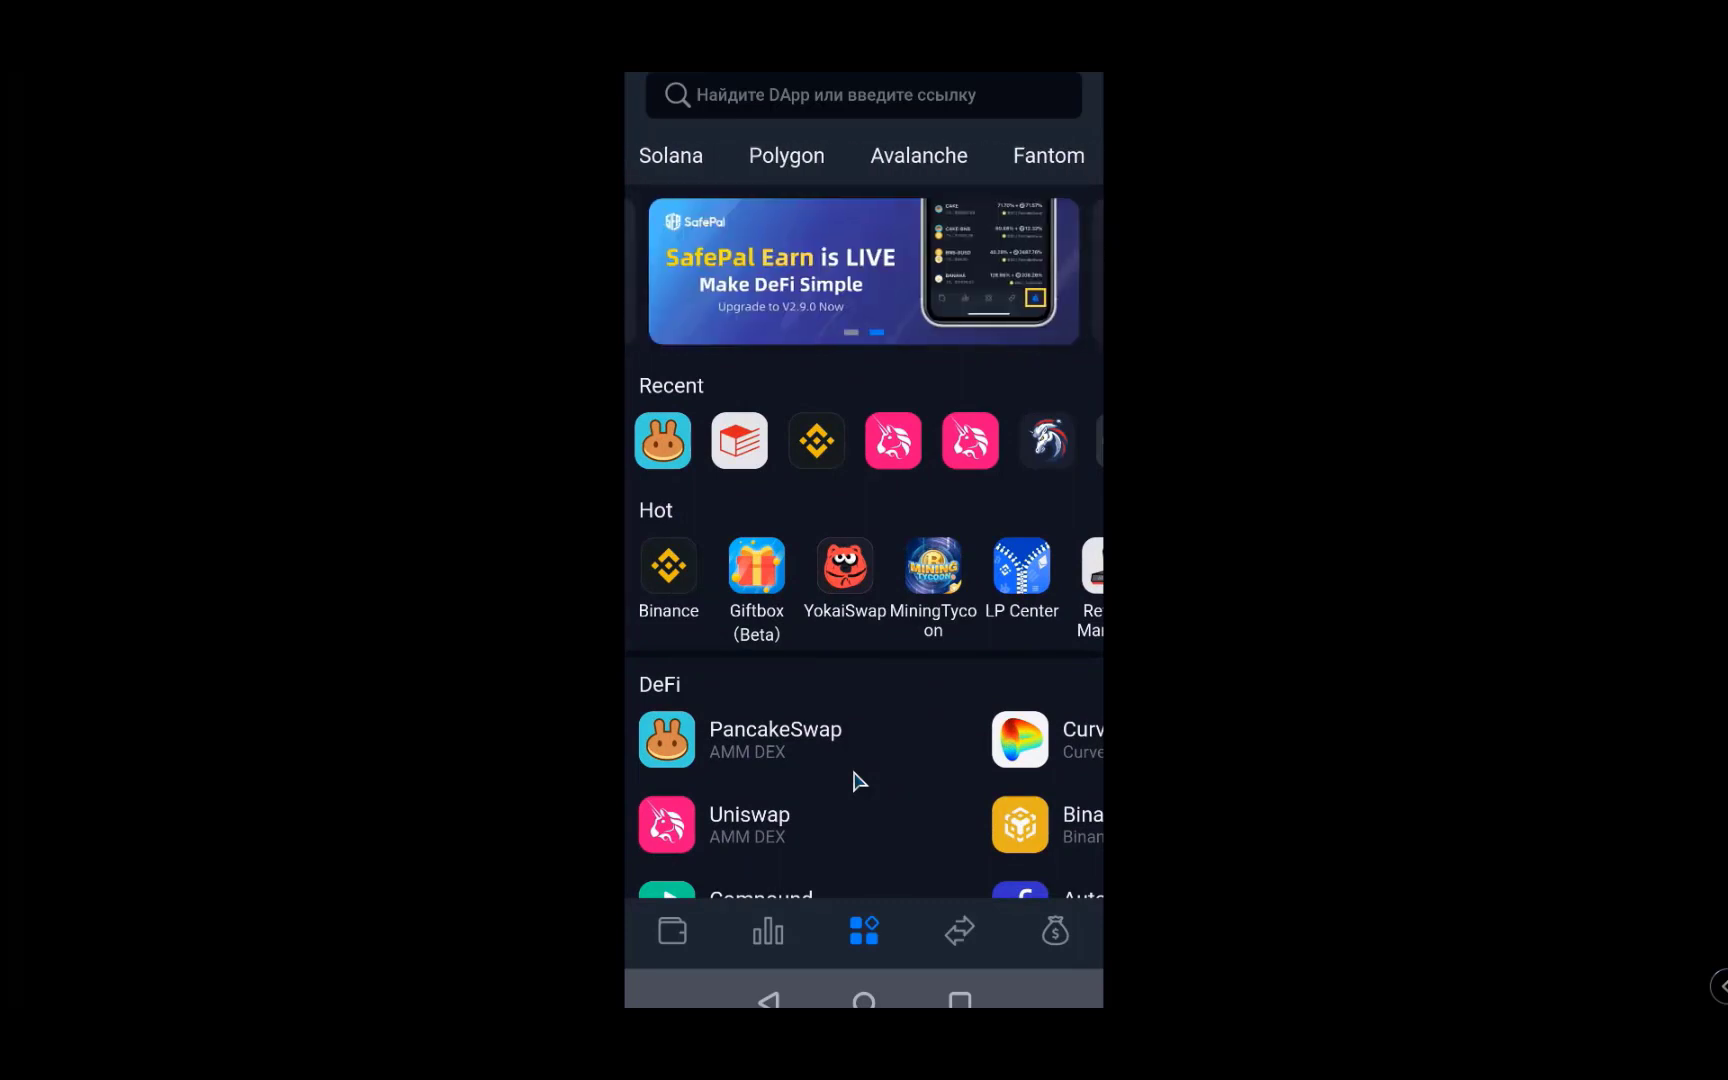
pyautogui.hscroll(-10, 864, 155)
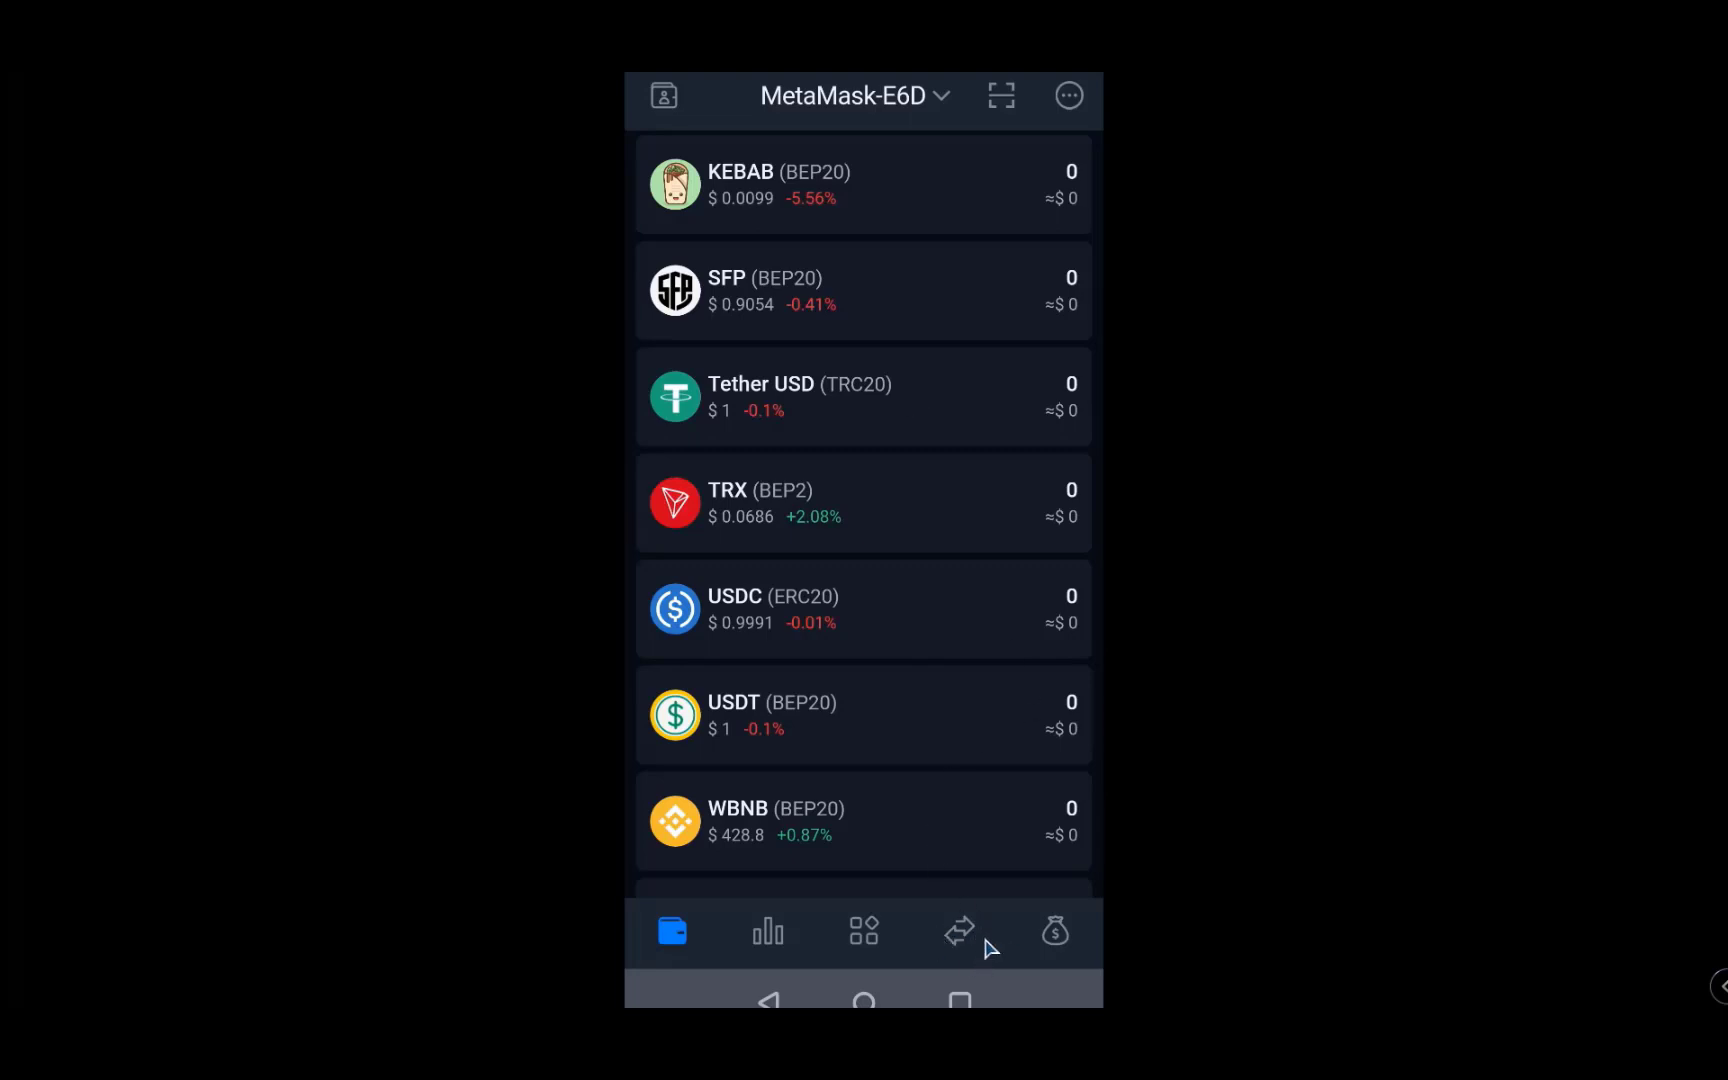
# - Prepare a swap of the full 248 BUSD (BEP20) into about 247.08 USDT (TRC20)
pyautogui.click(915, 920)
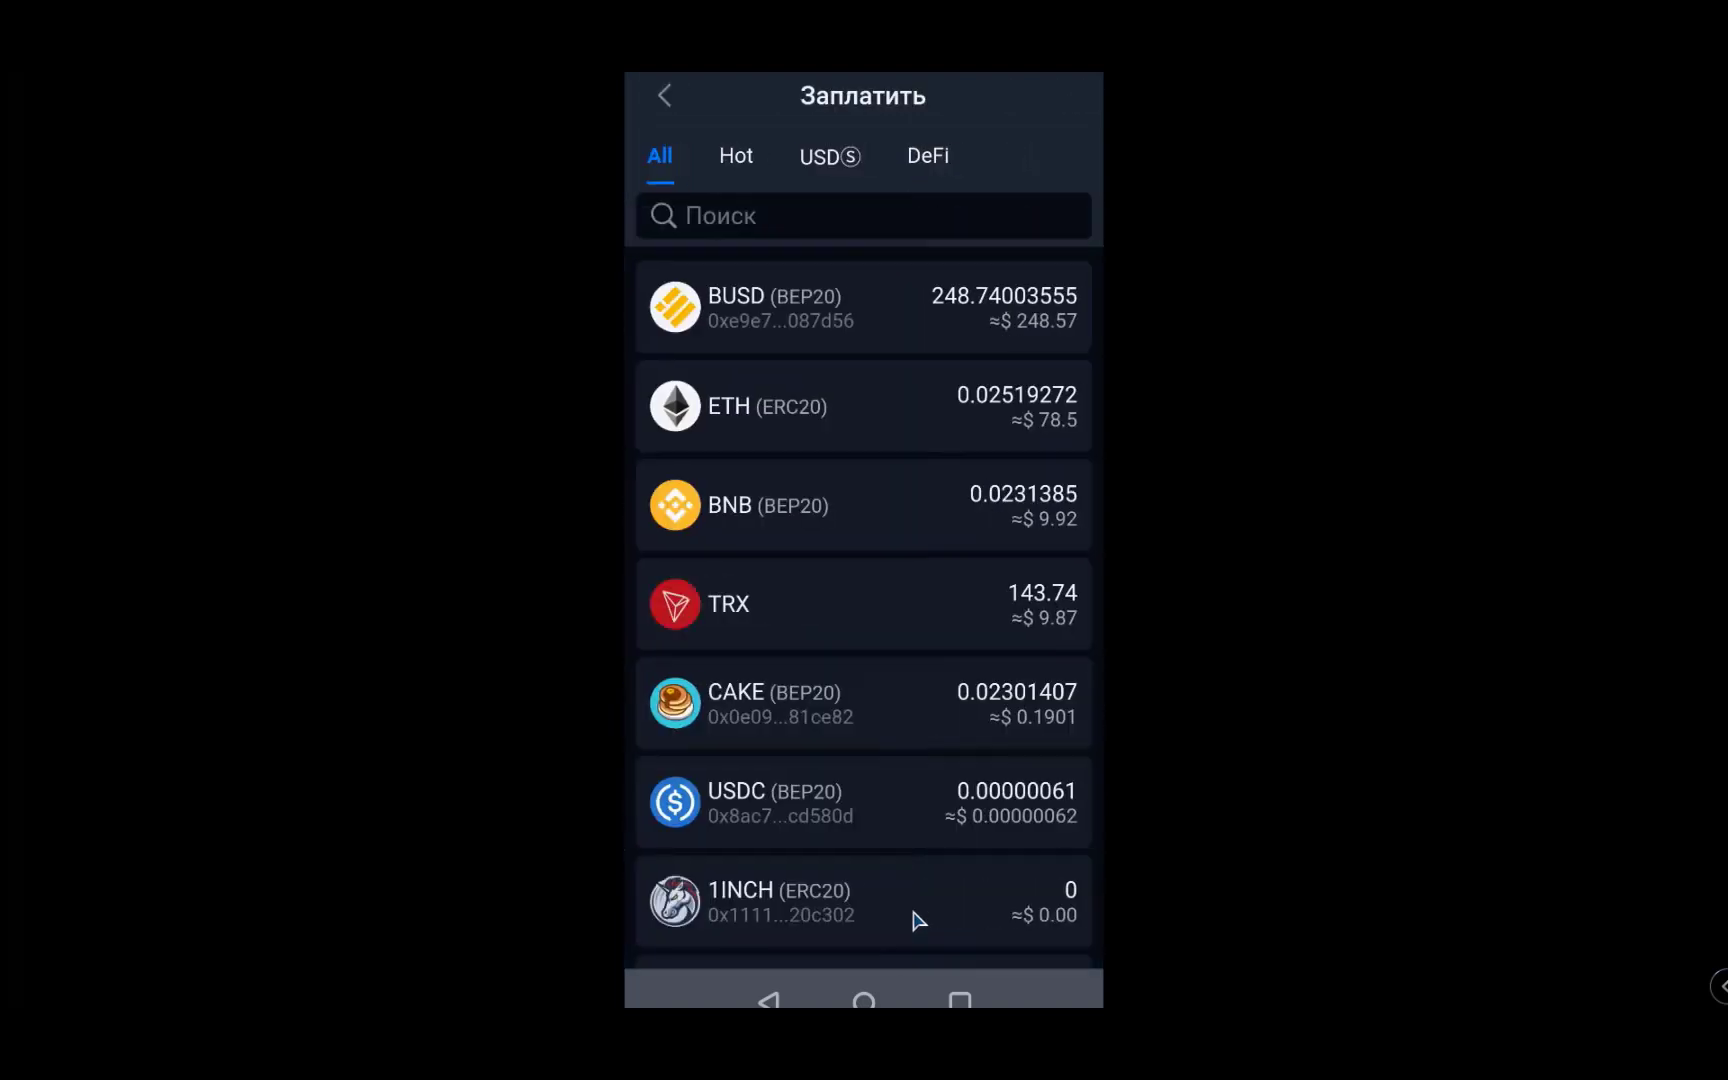
pyautogui.rightClick(918, 920)
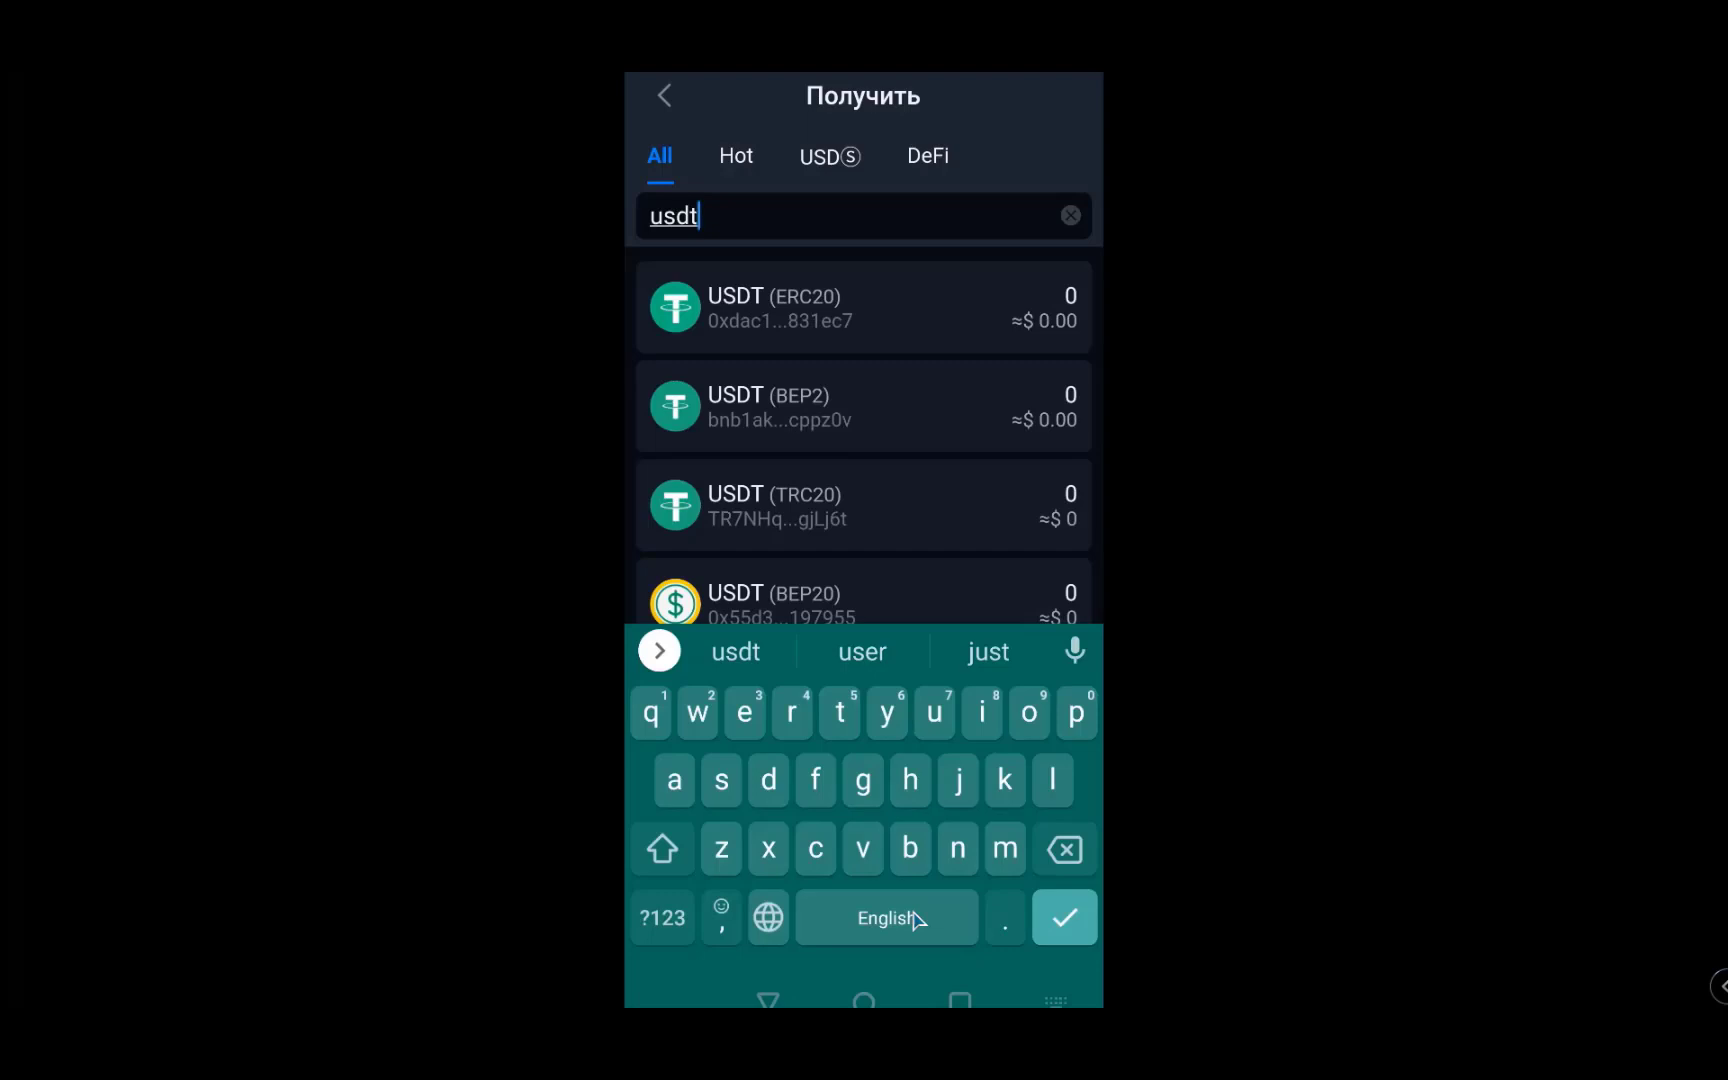
pyautogui.click(760, 505)
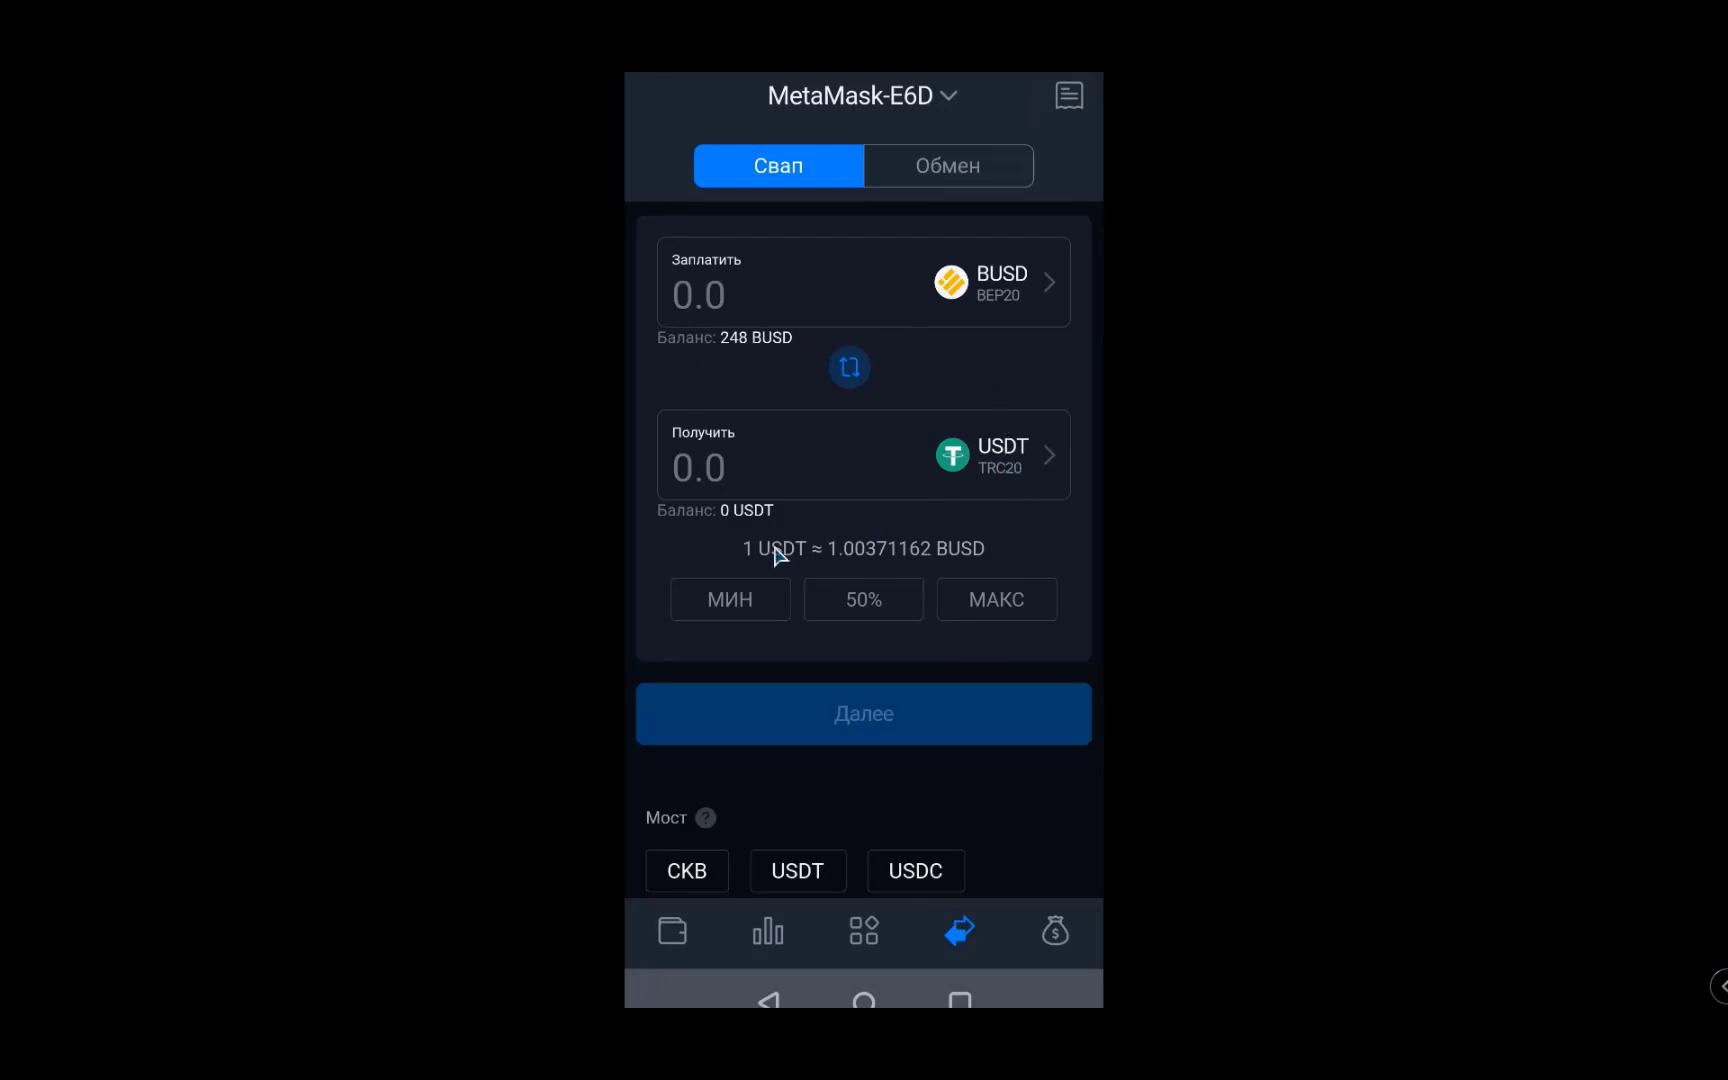
pyautogui.click(1003, 598)
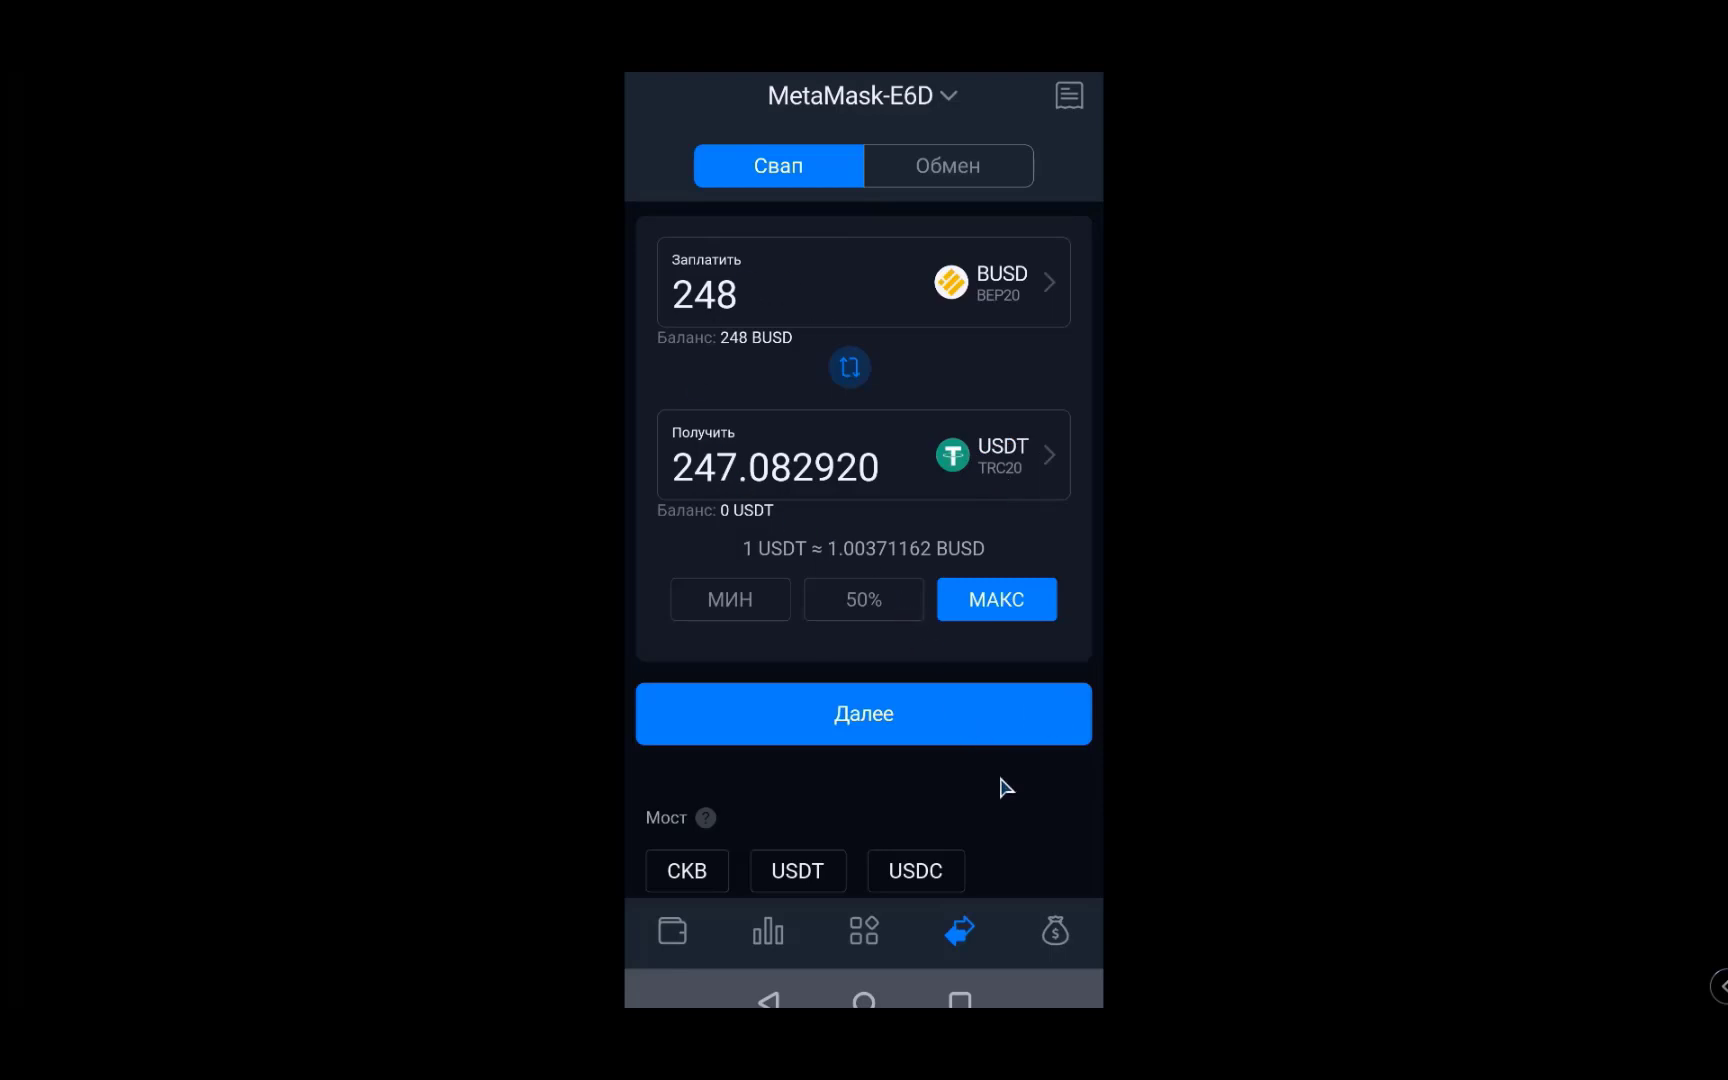
# - Set 1% maximum slippage and execute the 248 BUSD to USDT (TRC20) swap
pyautogui.click(1065, 700)
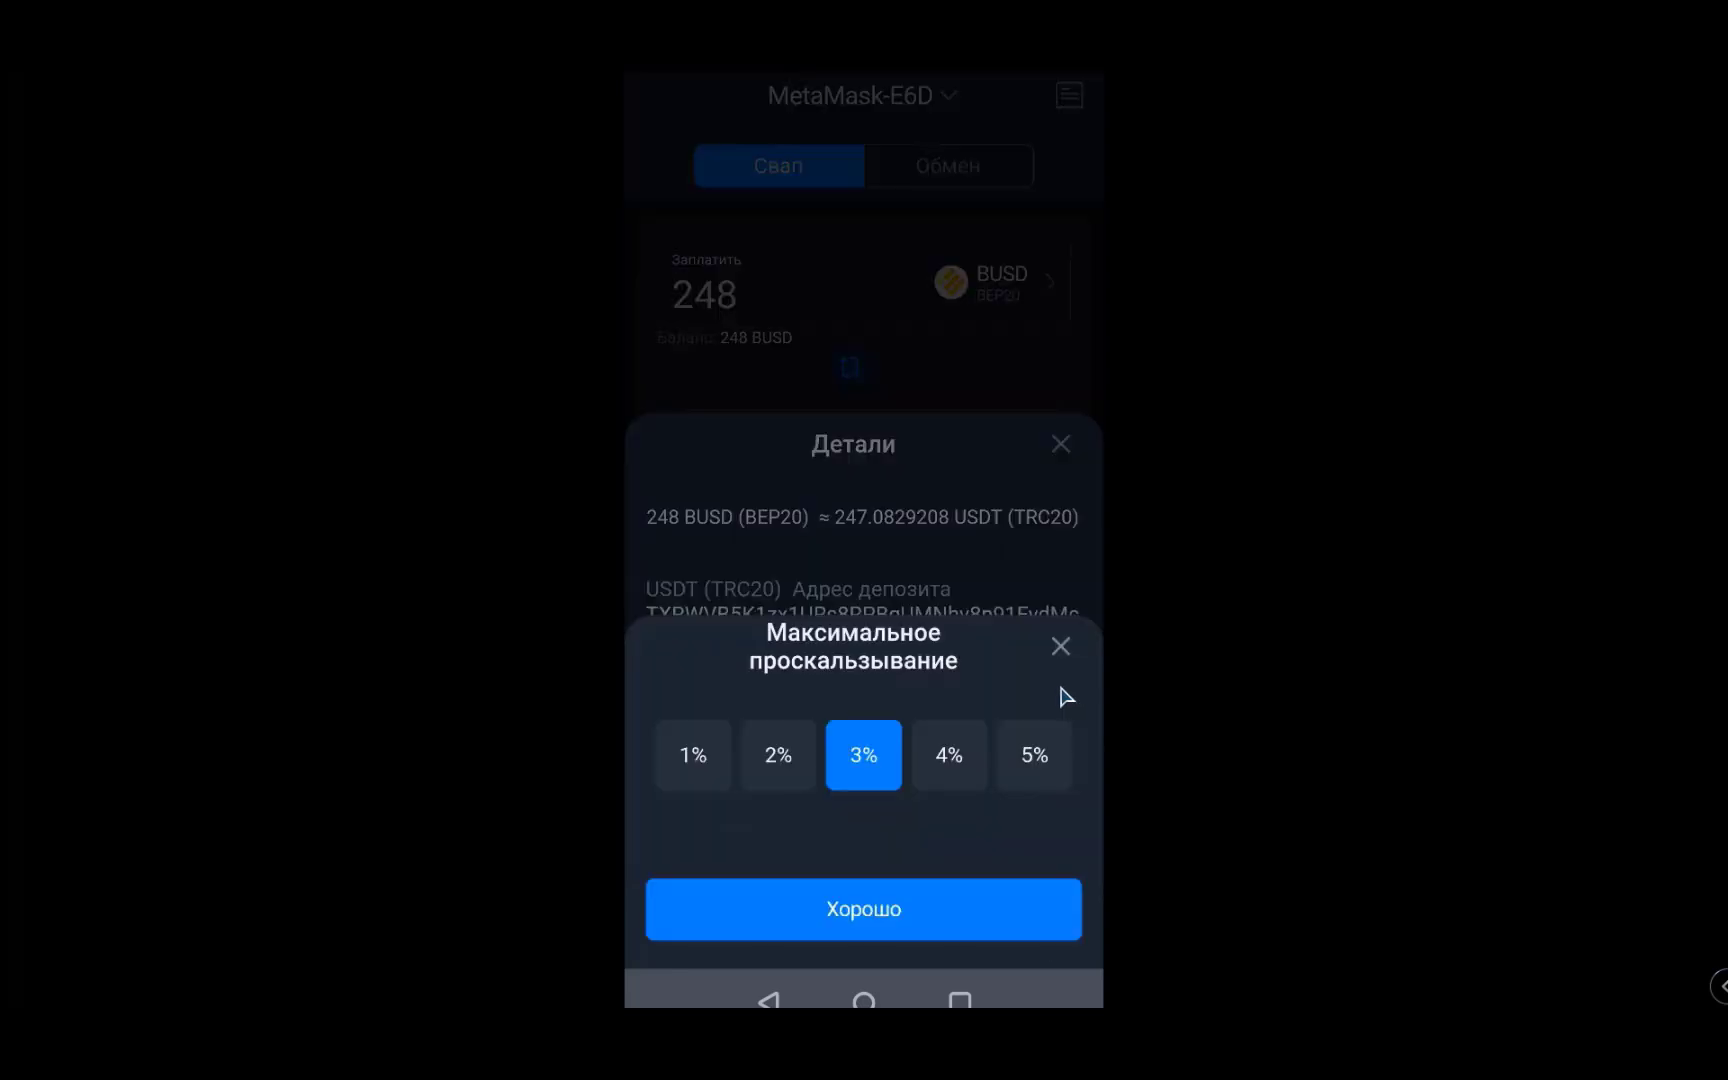
pyautogui.click(692, 760)
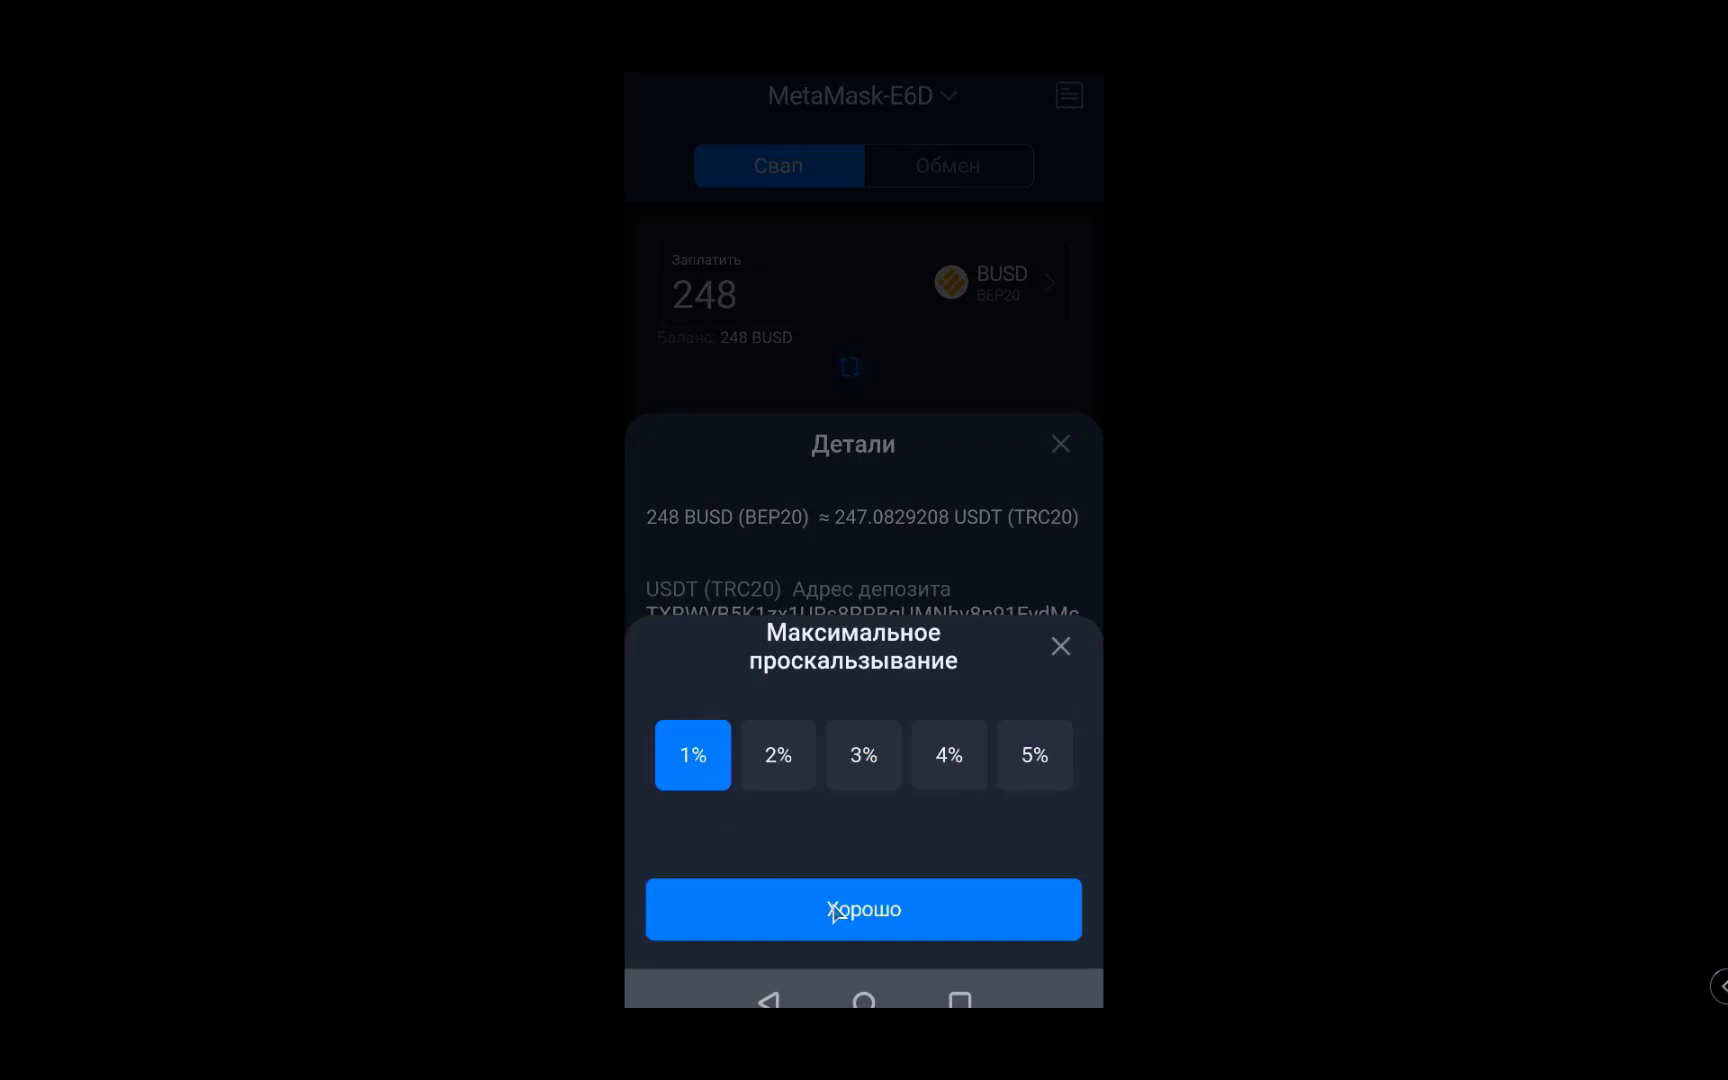
pyautogui.click(830, 912)
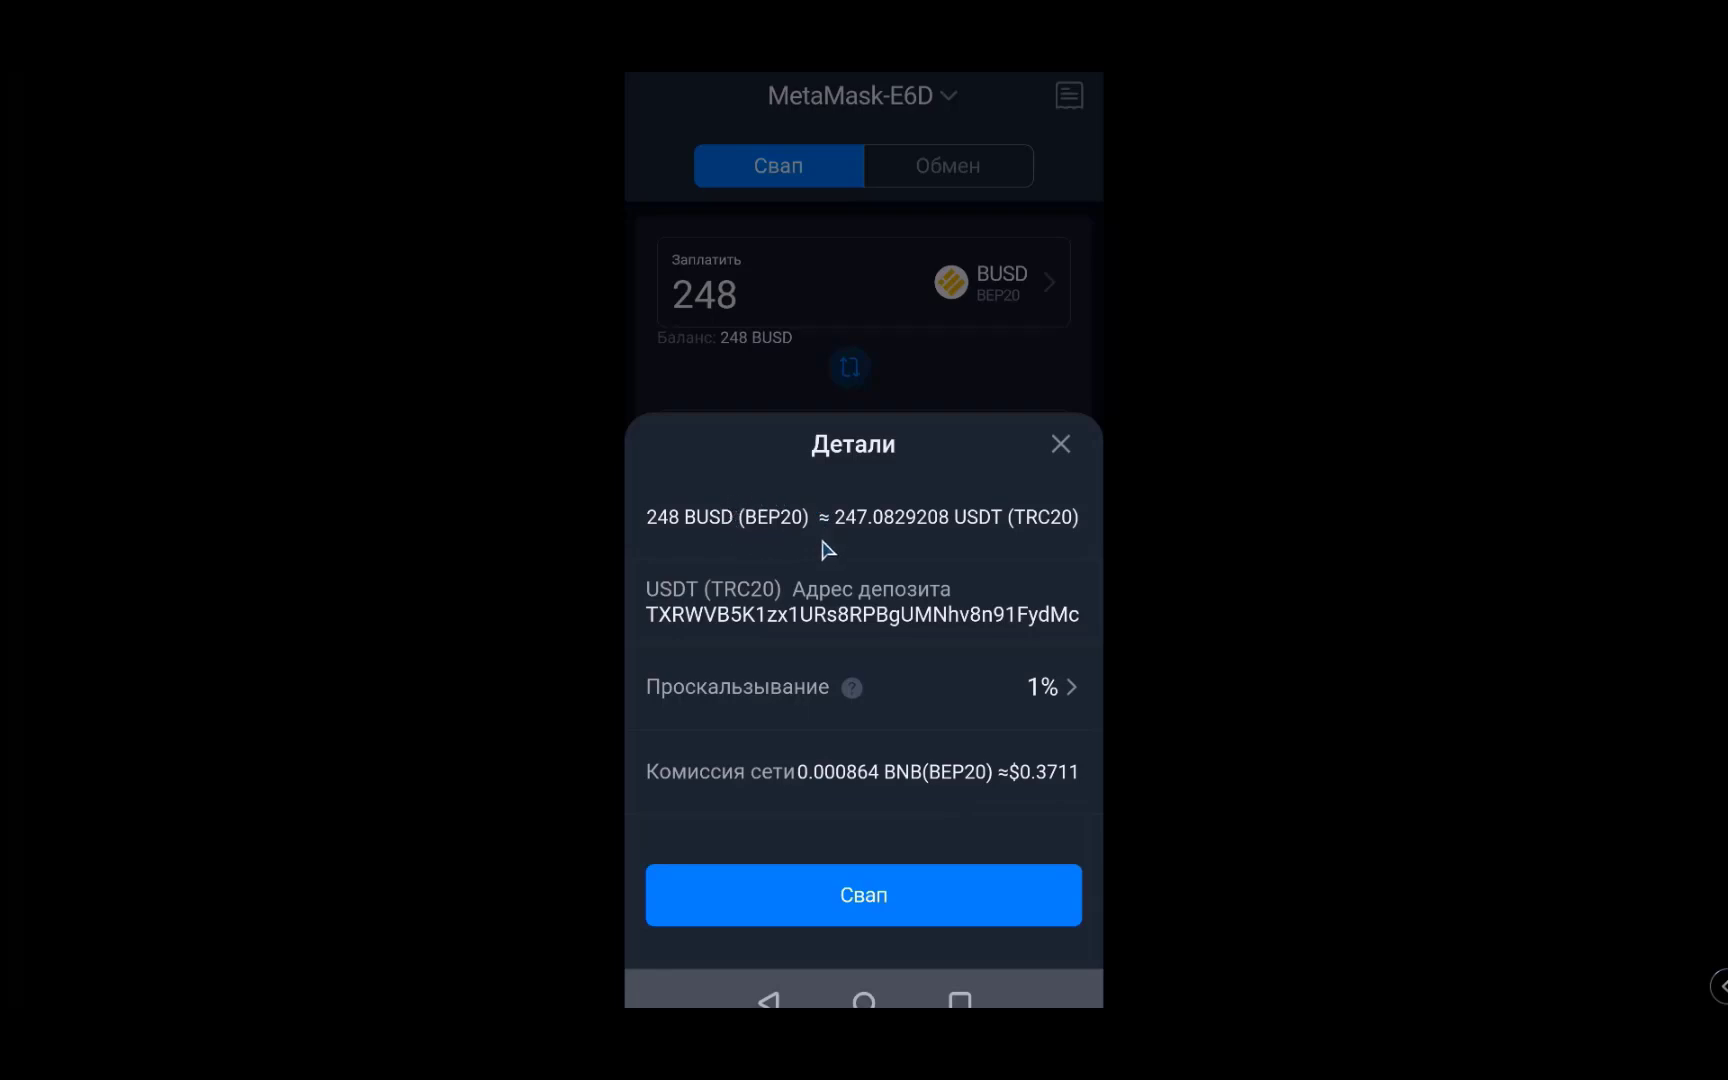
pyautogui.click(863, 895)
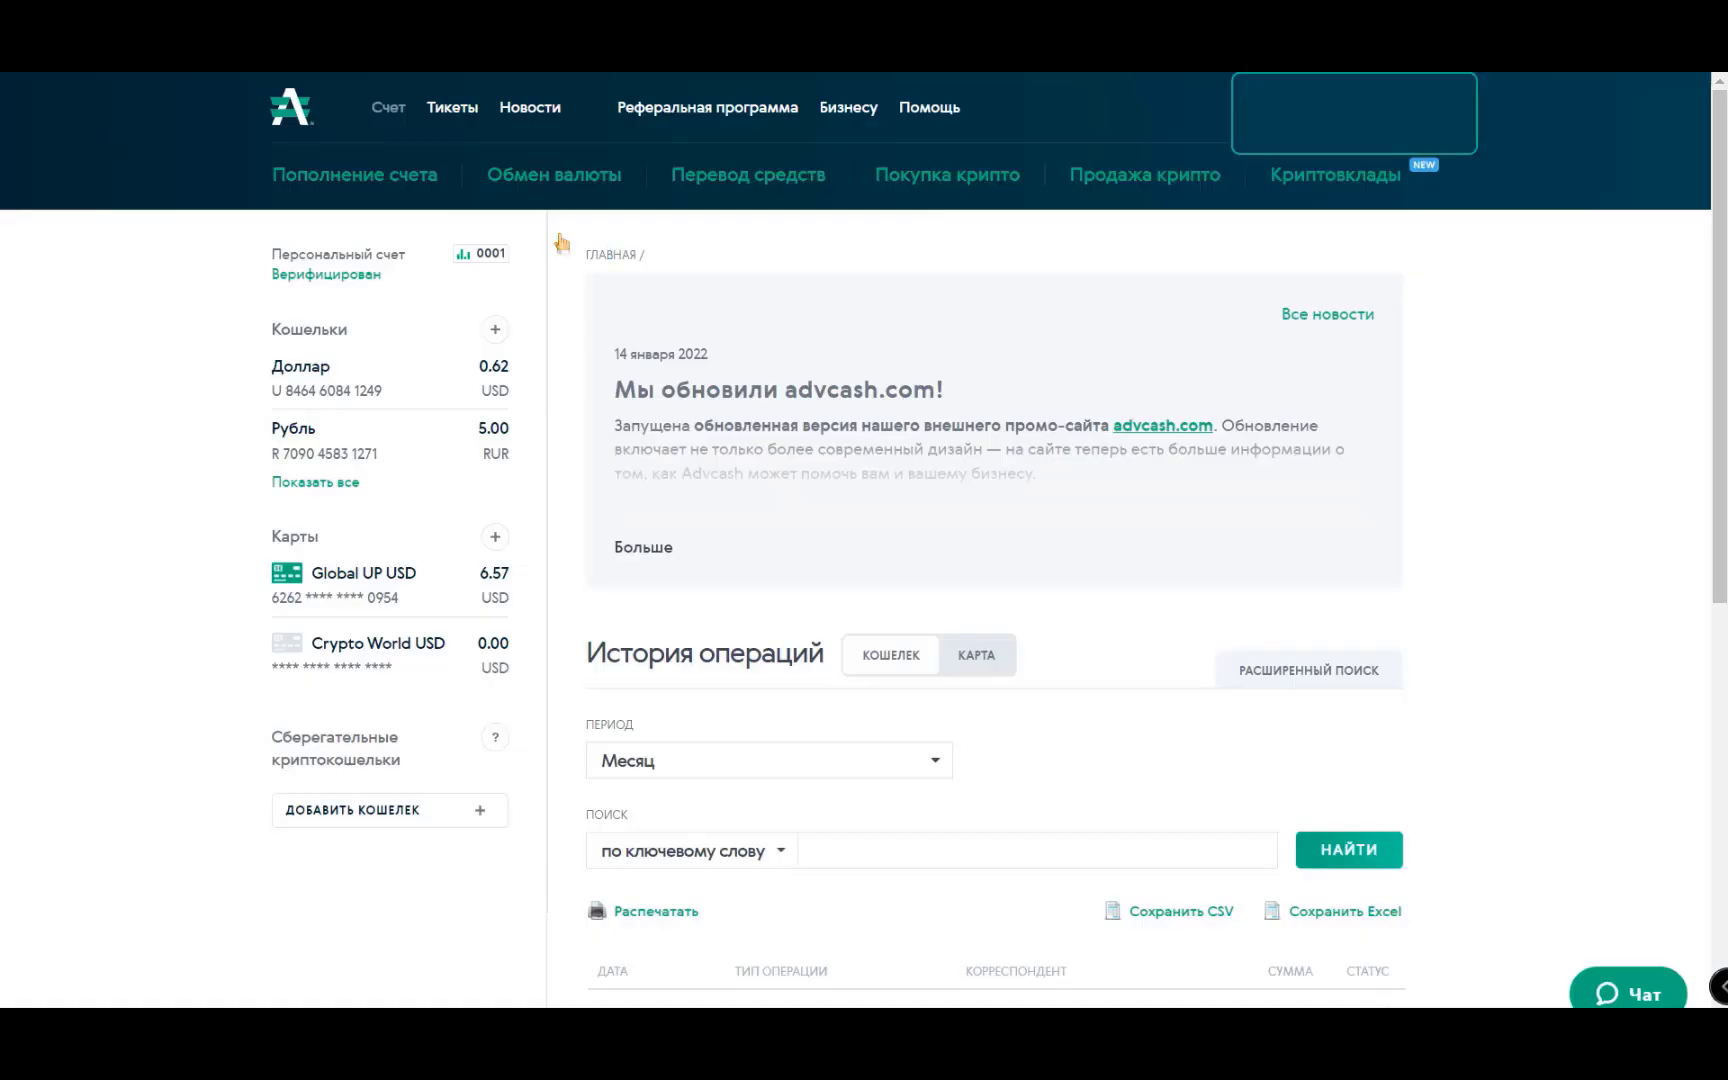
# - Set a 100.00 USD account top-up and review the listed payment methods and fees
pyautogui.click(352, 178)
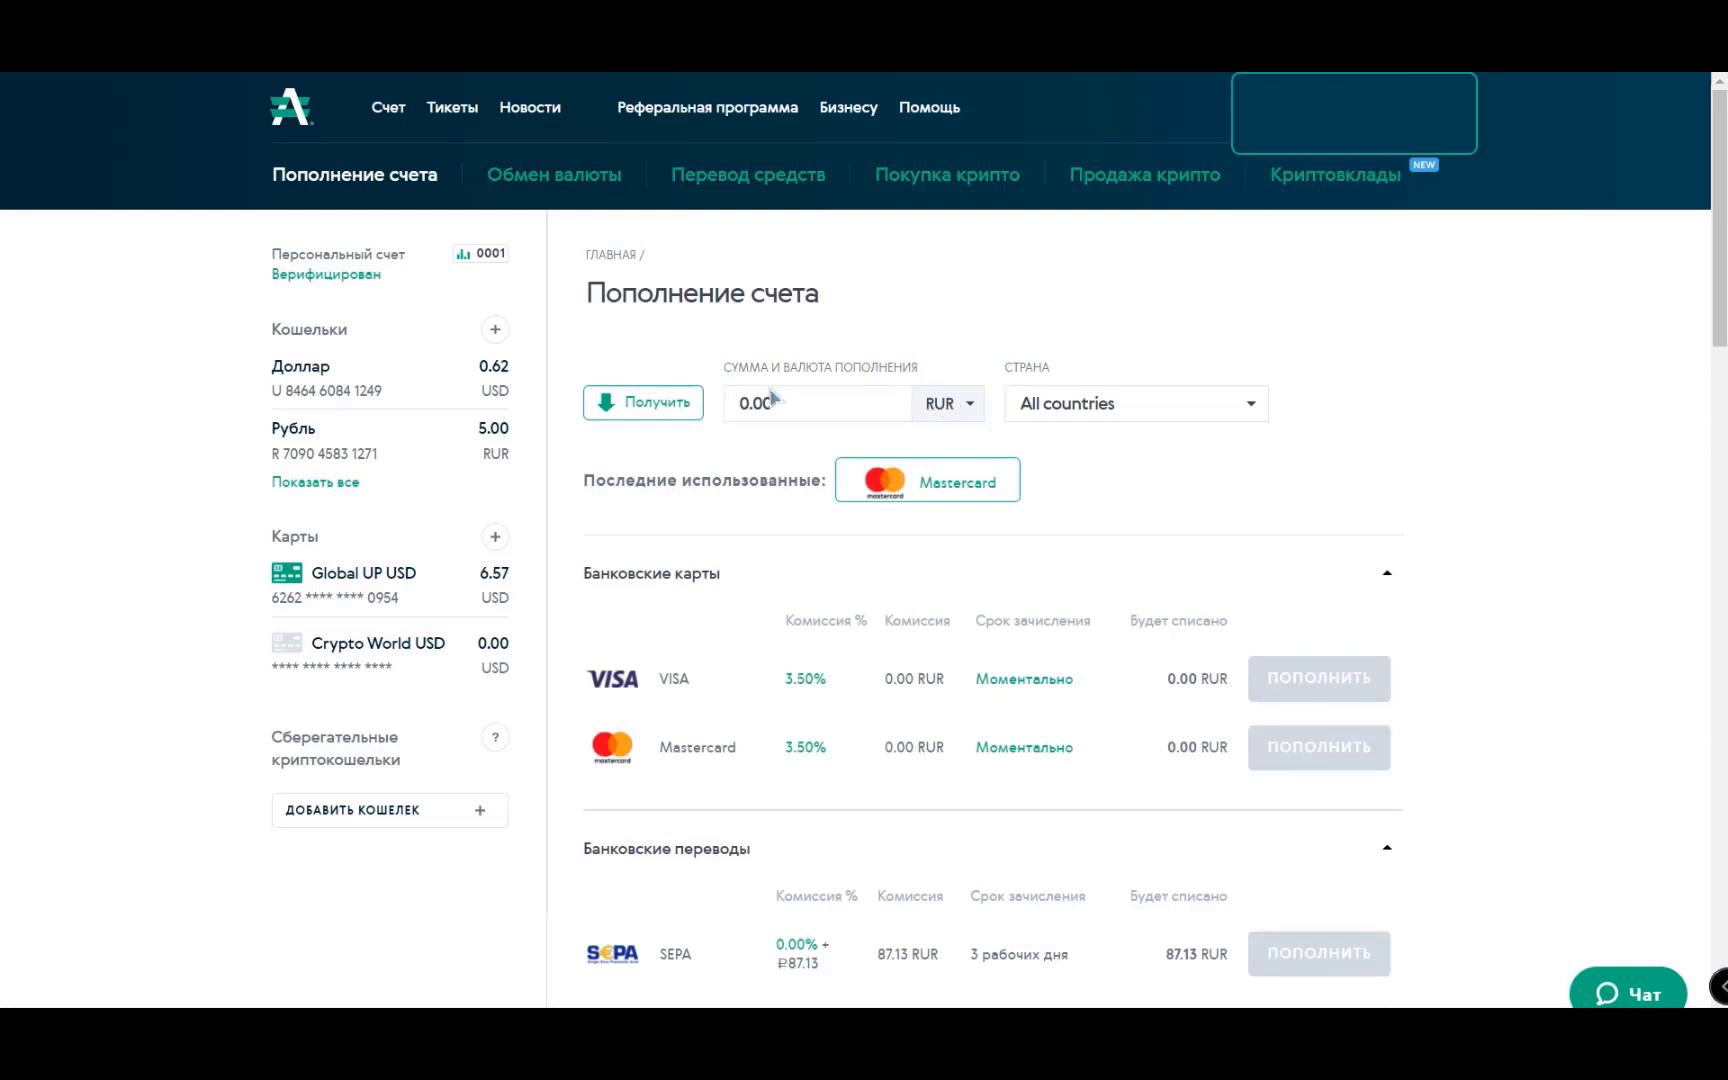
pyautogui.click(968, 405)
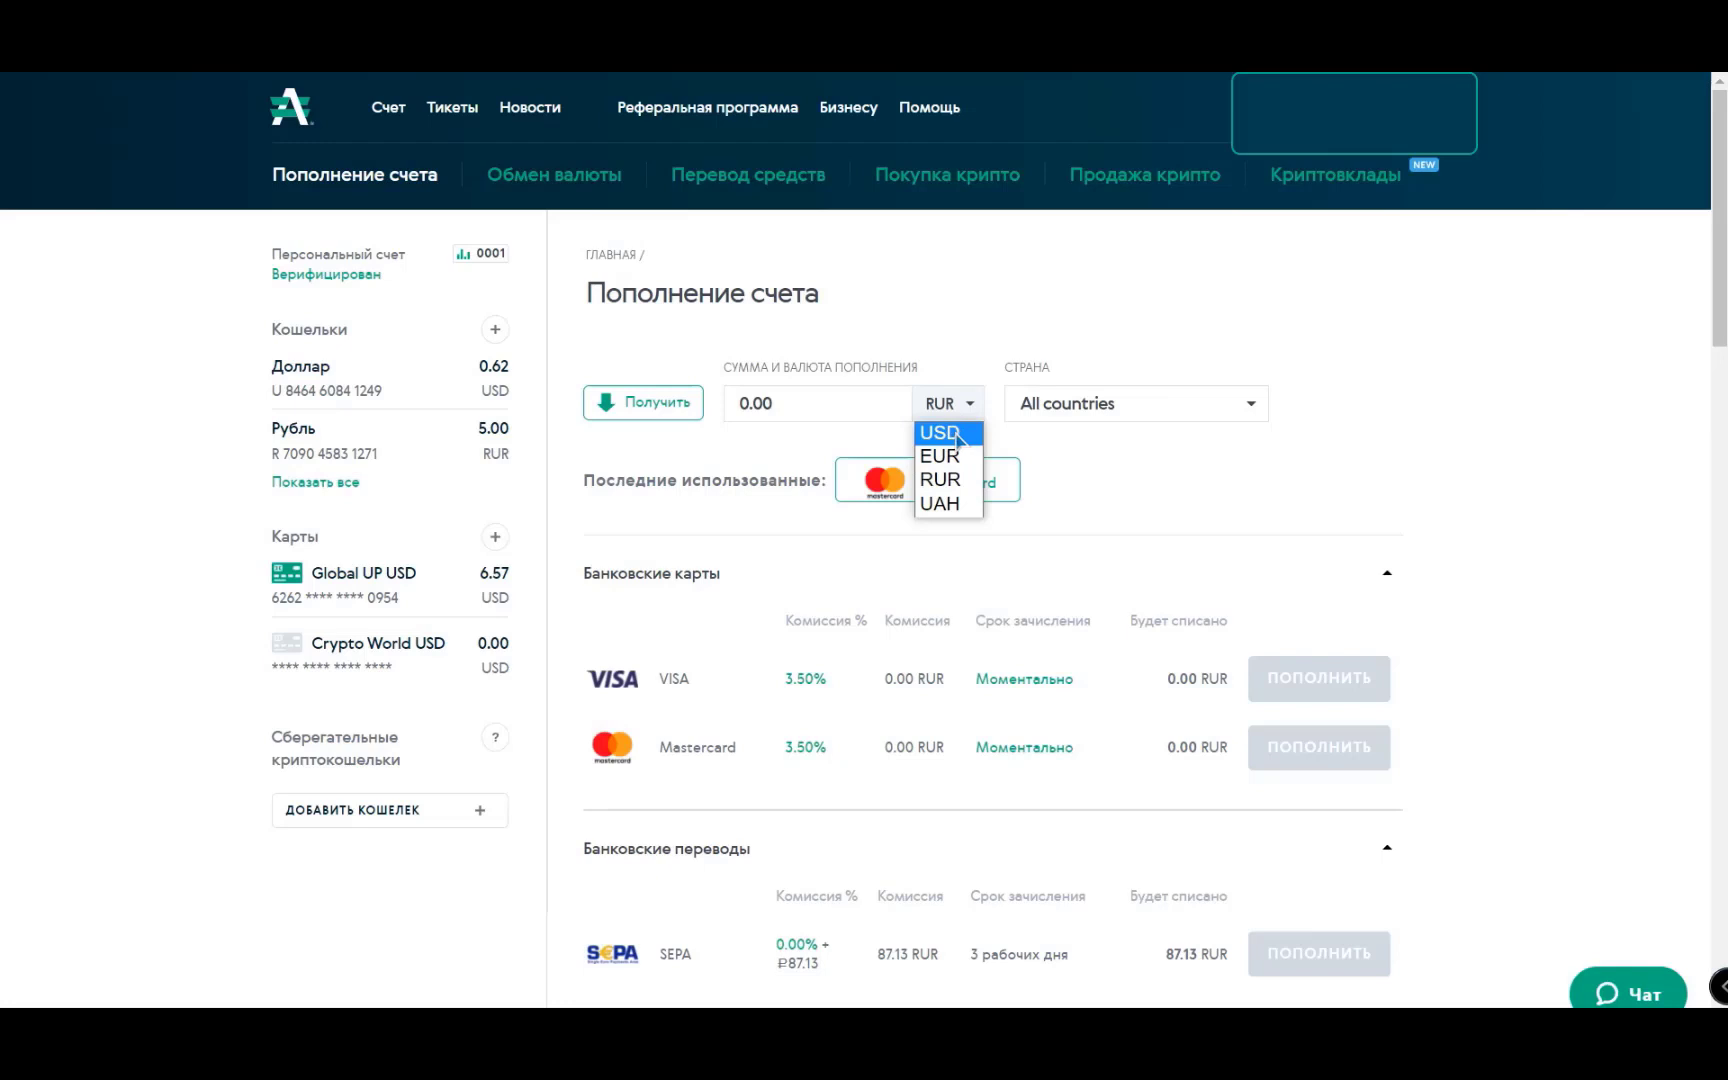
pyautogui.click(958, 437)
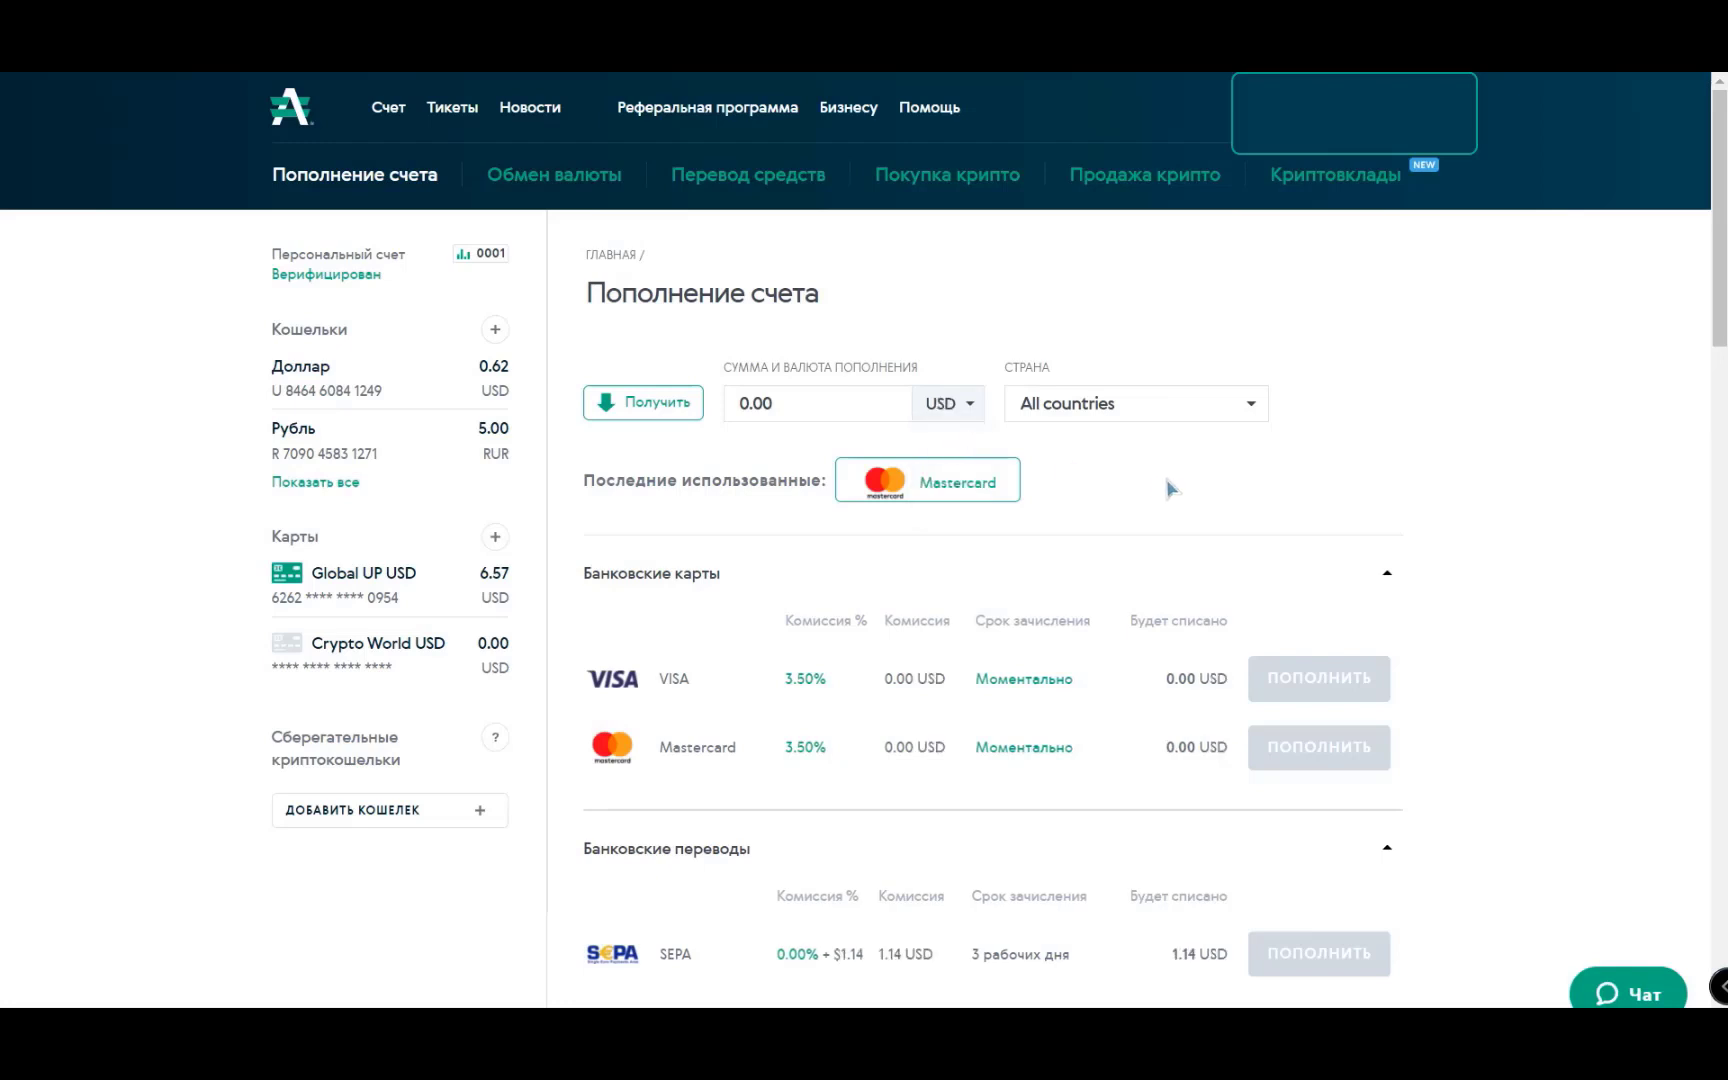
pyautogui.click(817, 403)
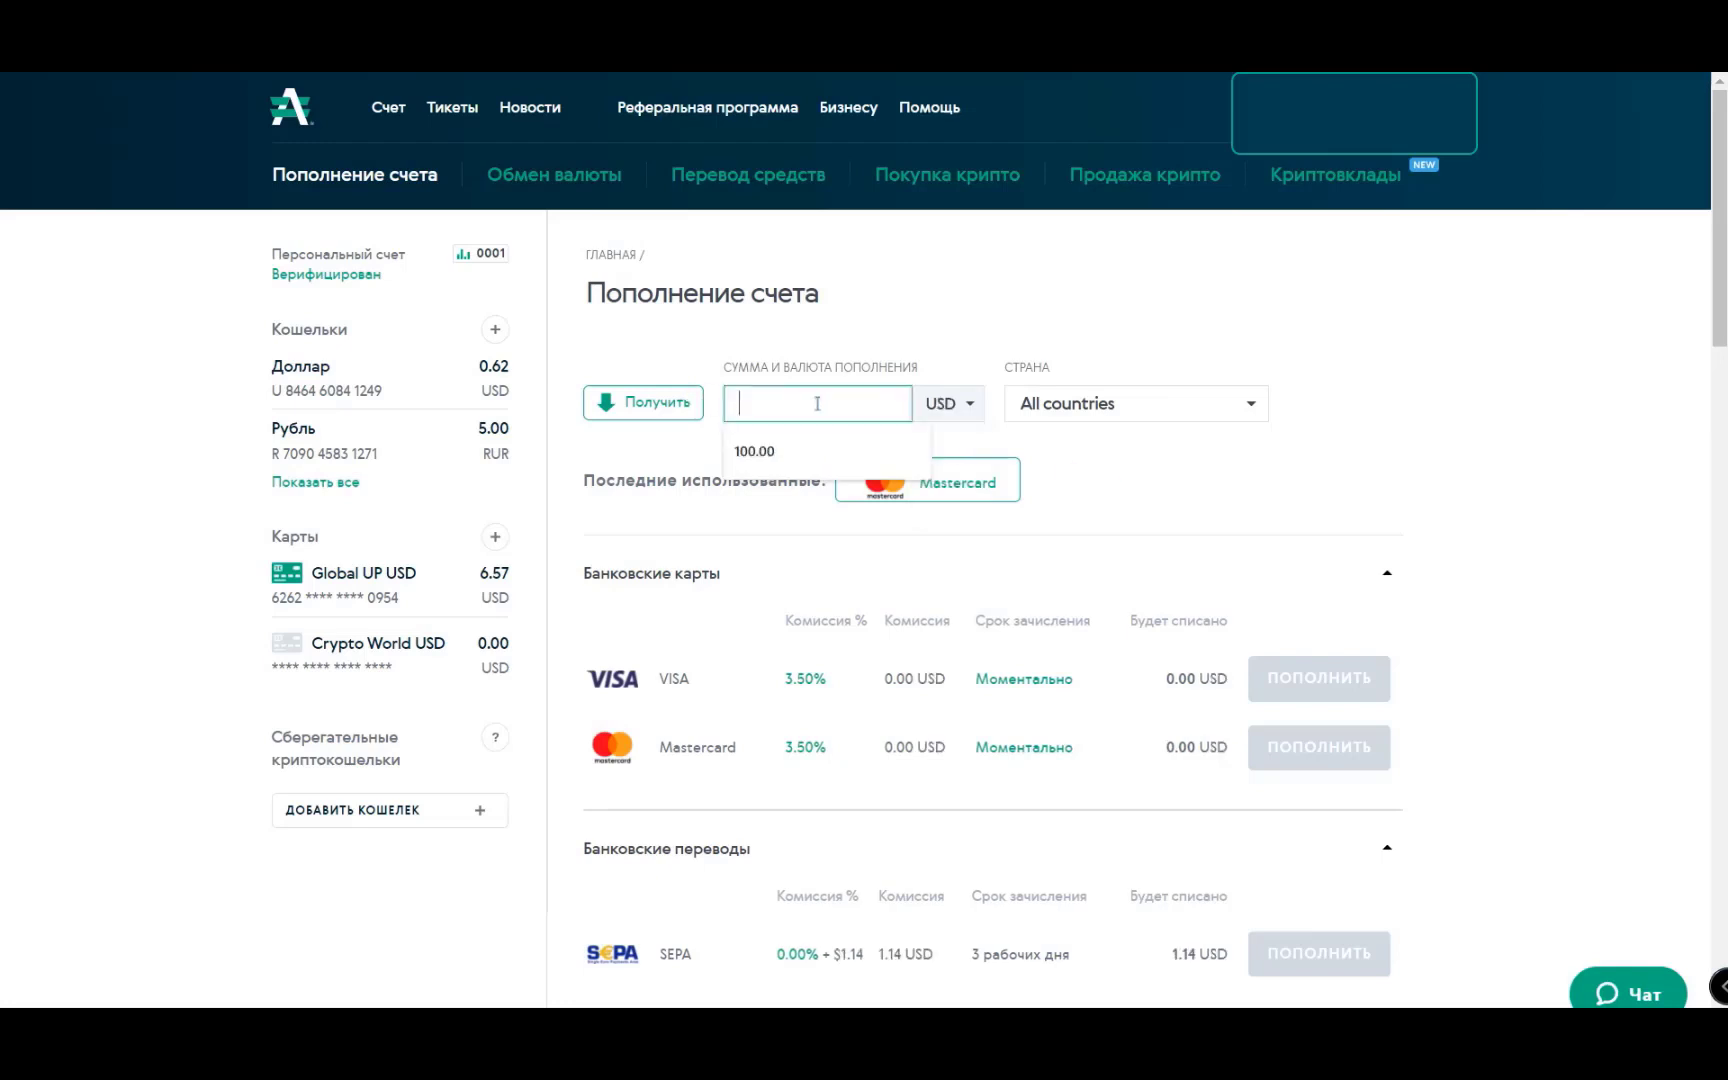
pyautogui.click(754, 451)
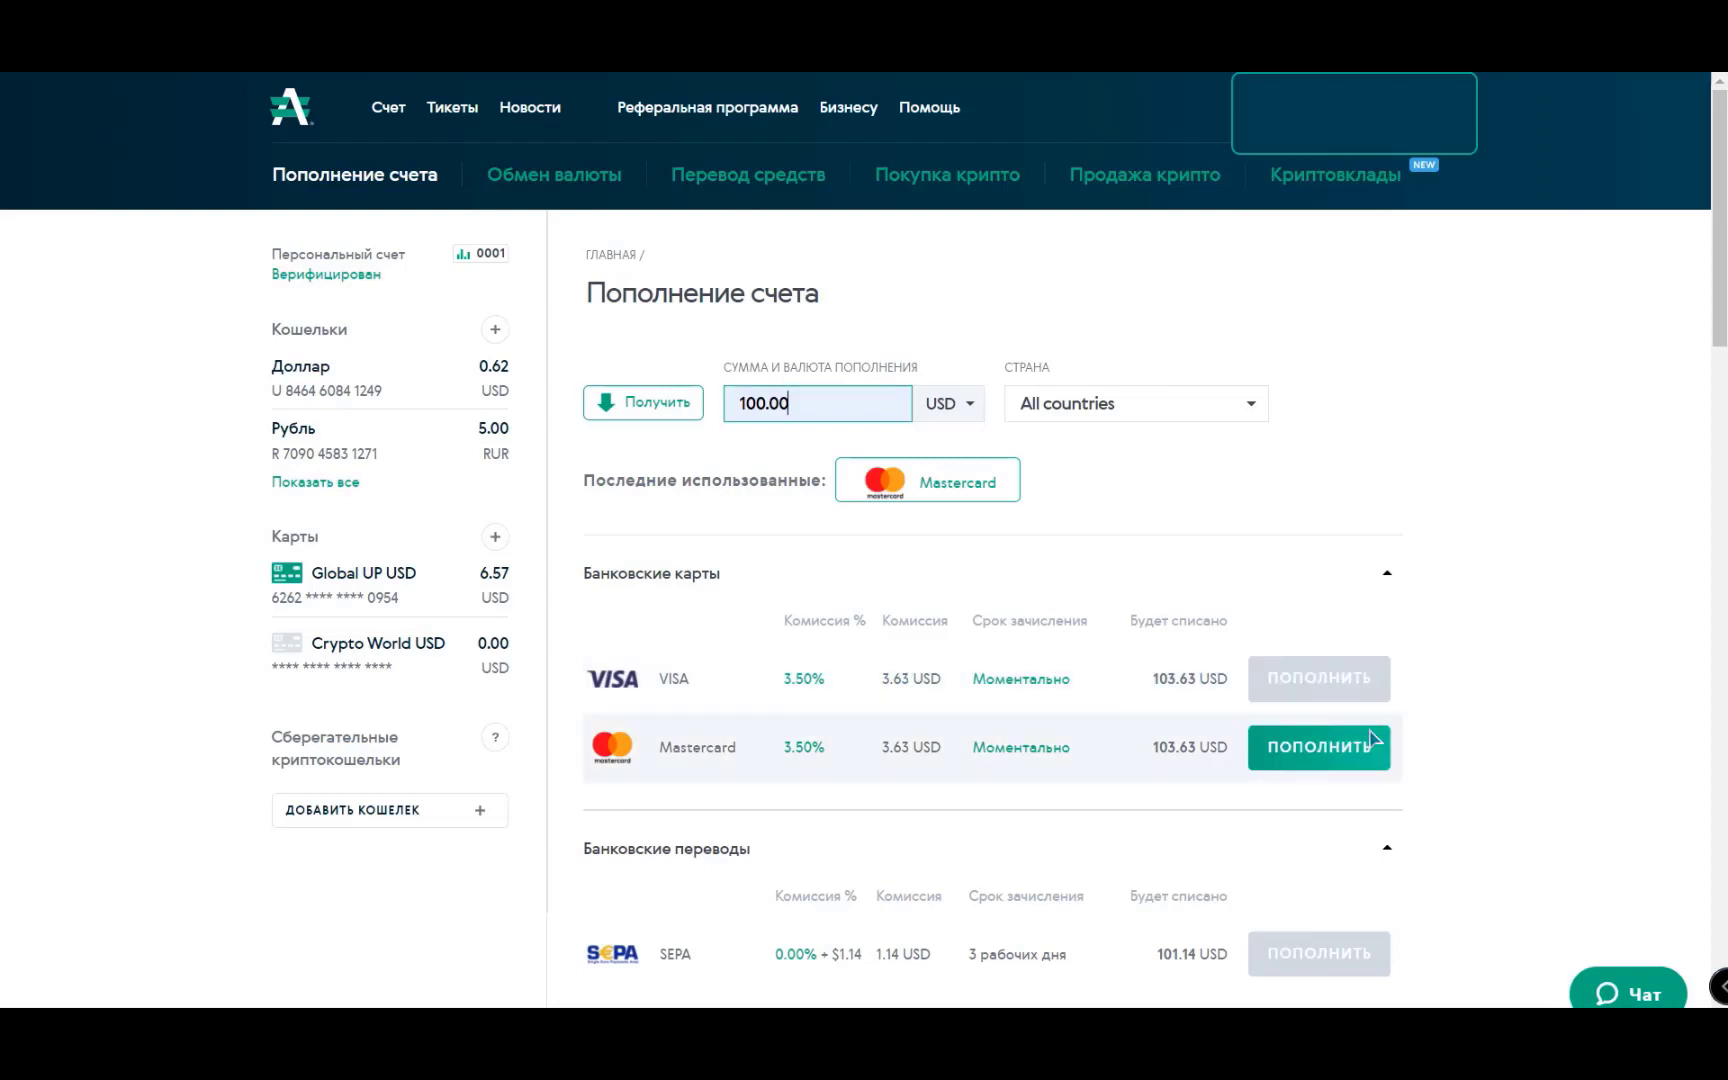
pyautogui.scroll(-2, 1528, 702)
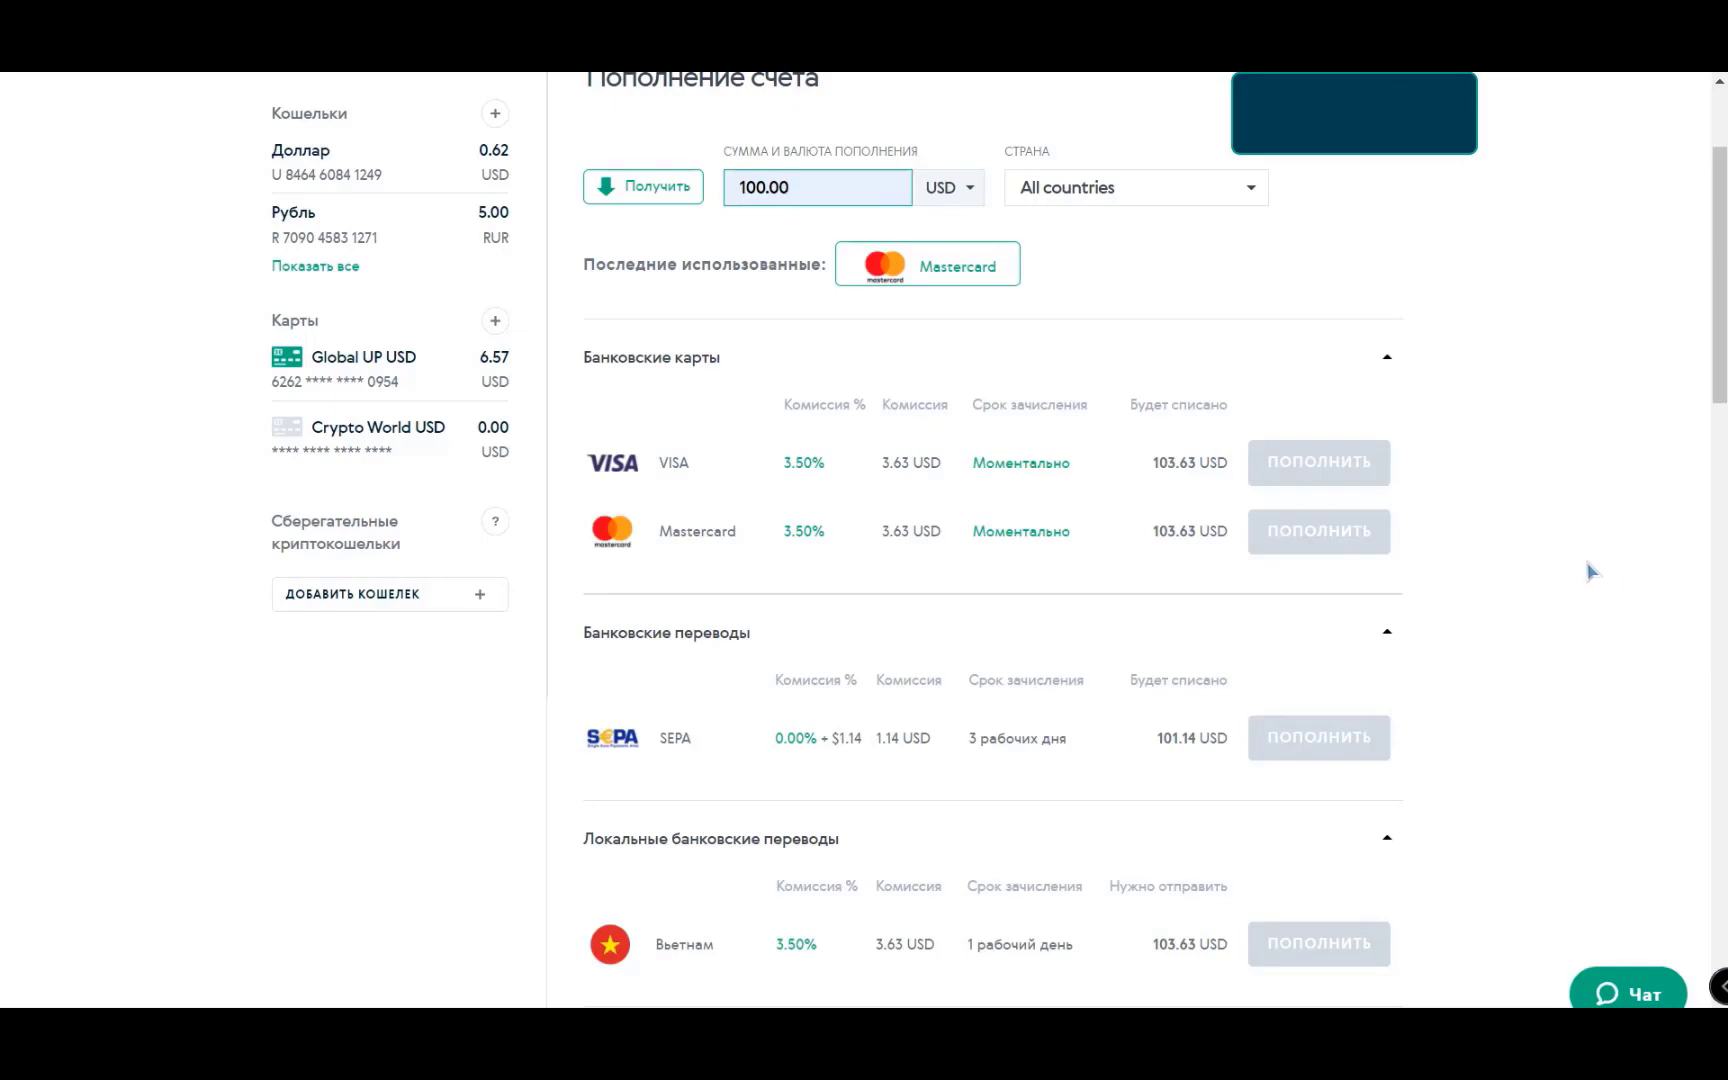
pyautogui.scroll(-4, 1593, 569)
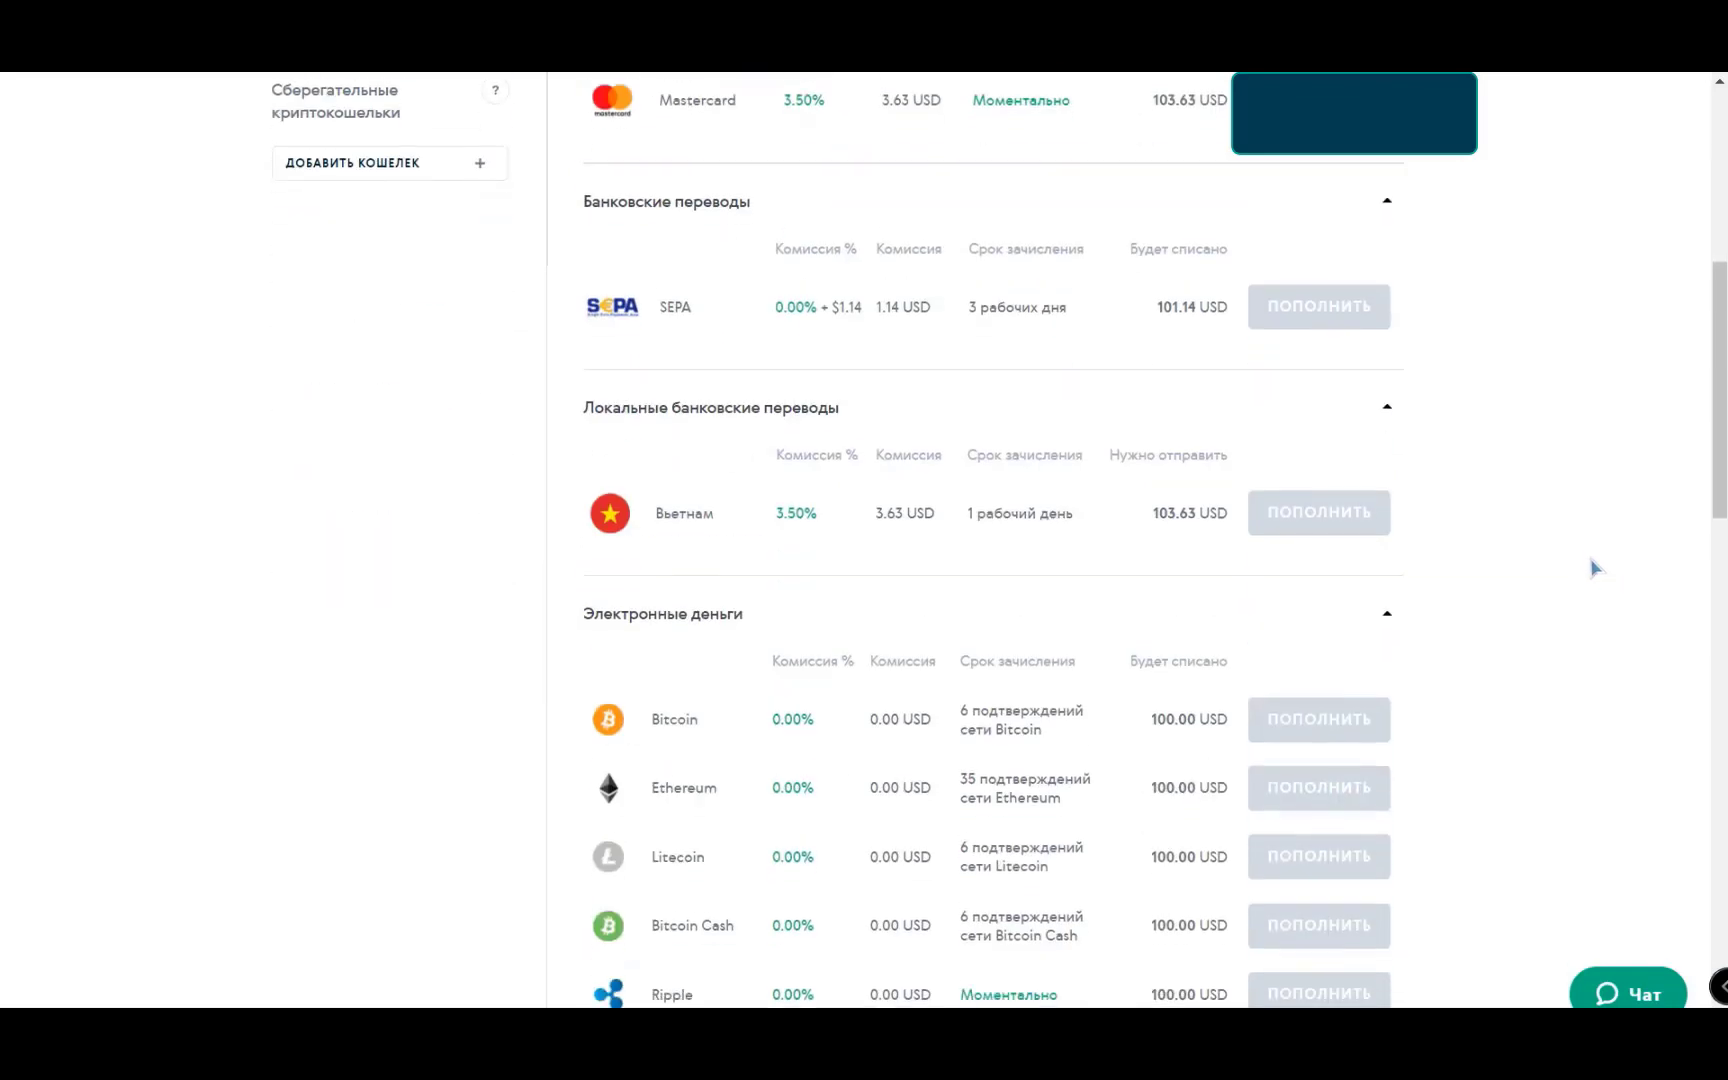
pyautogui.scroll(-2, 1530, 572)
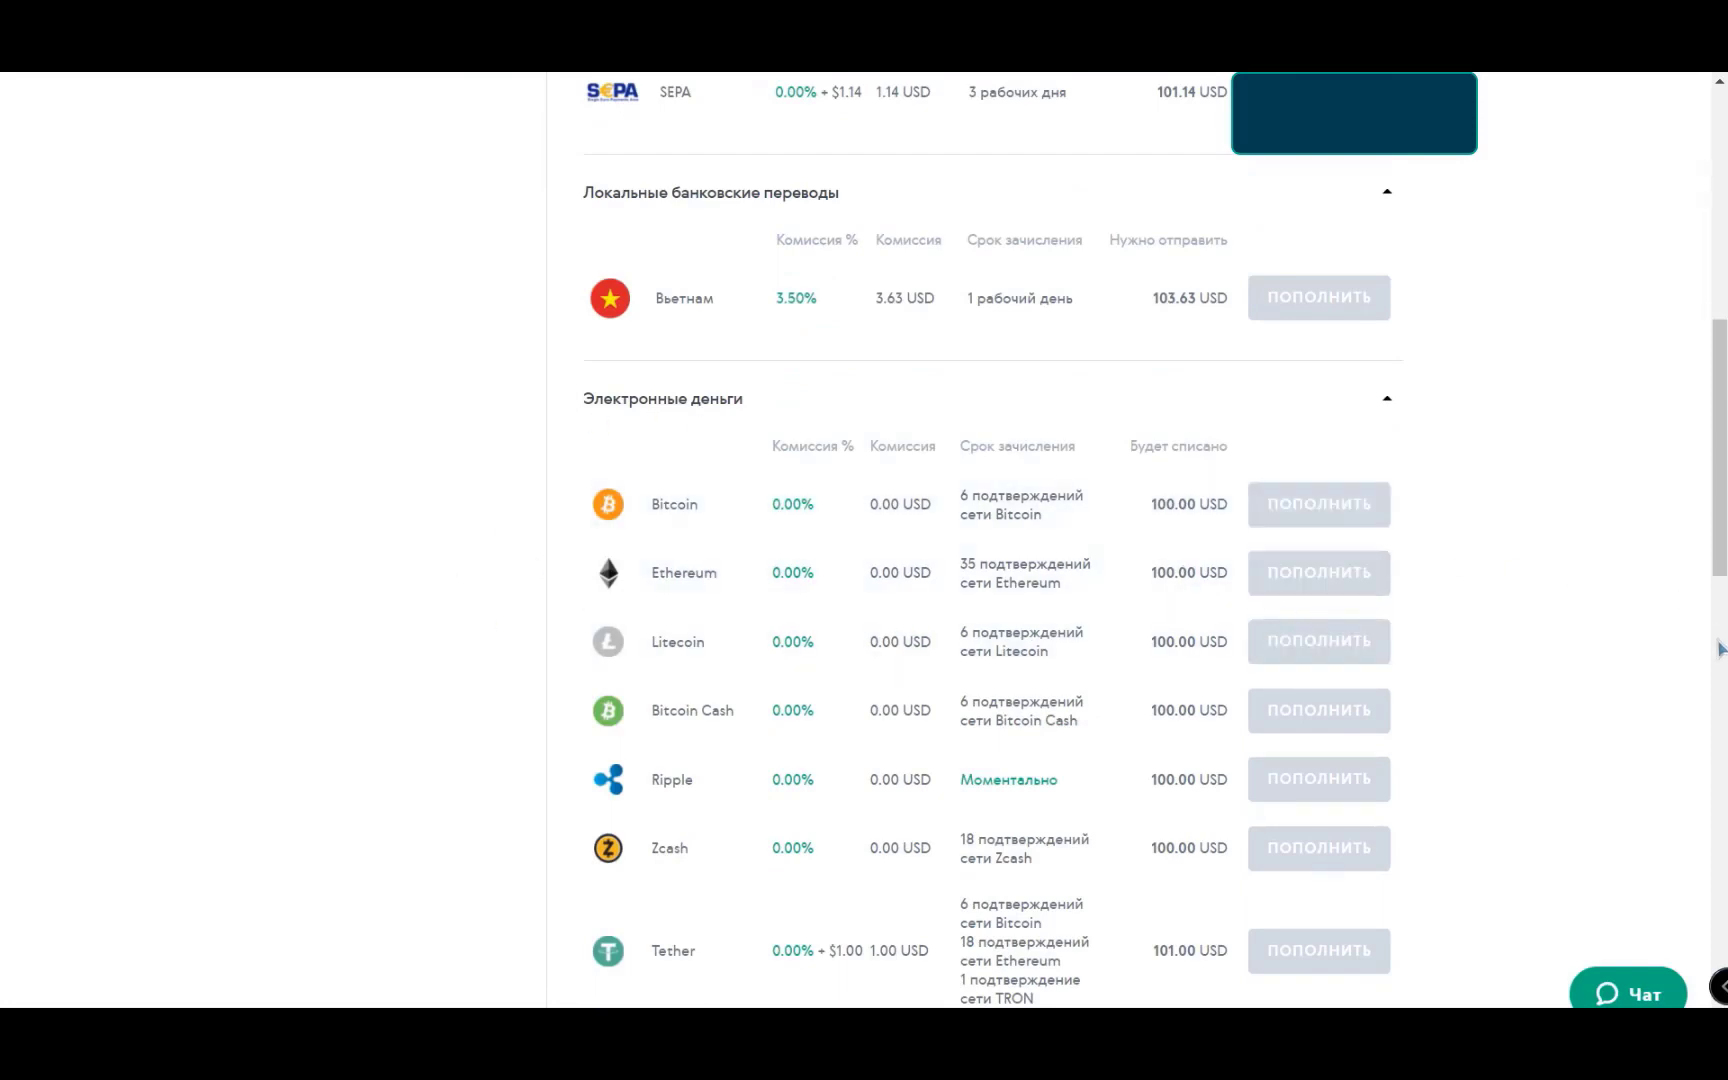
pyautogui.scroll(-2, 1705, 638)
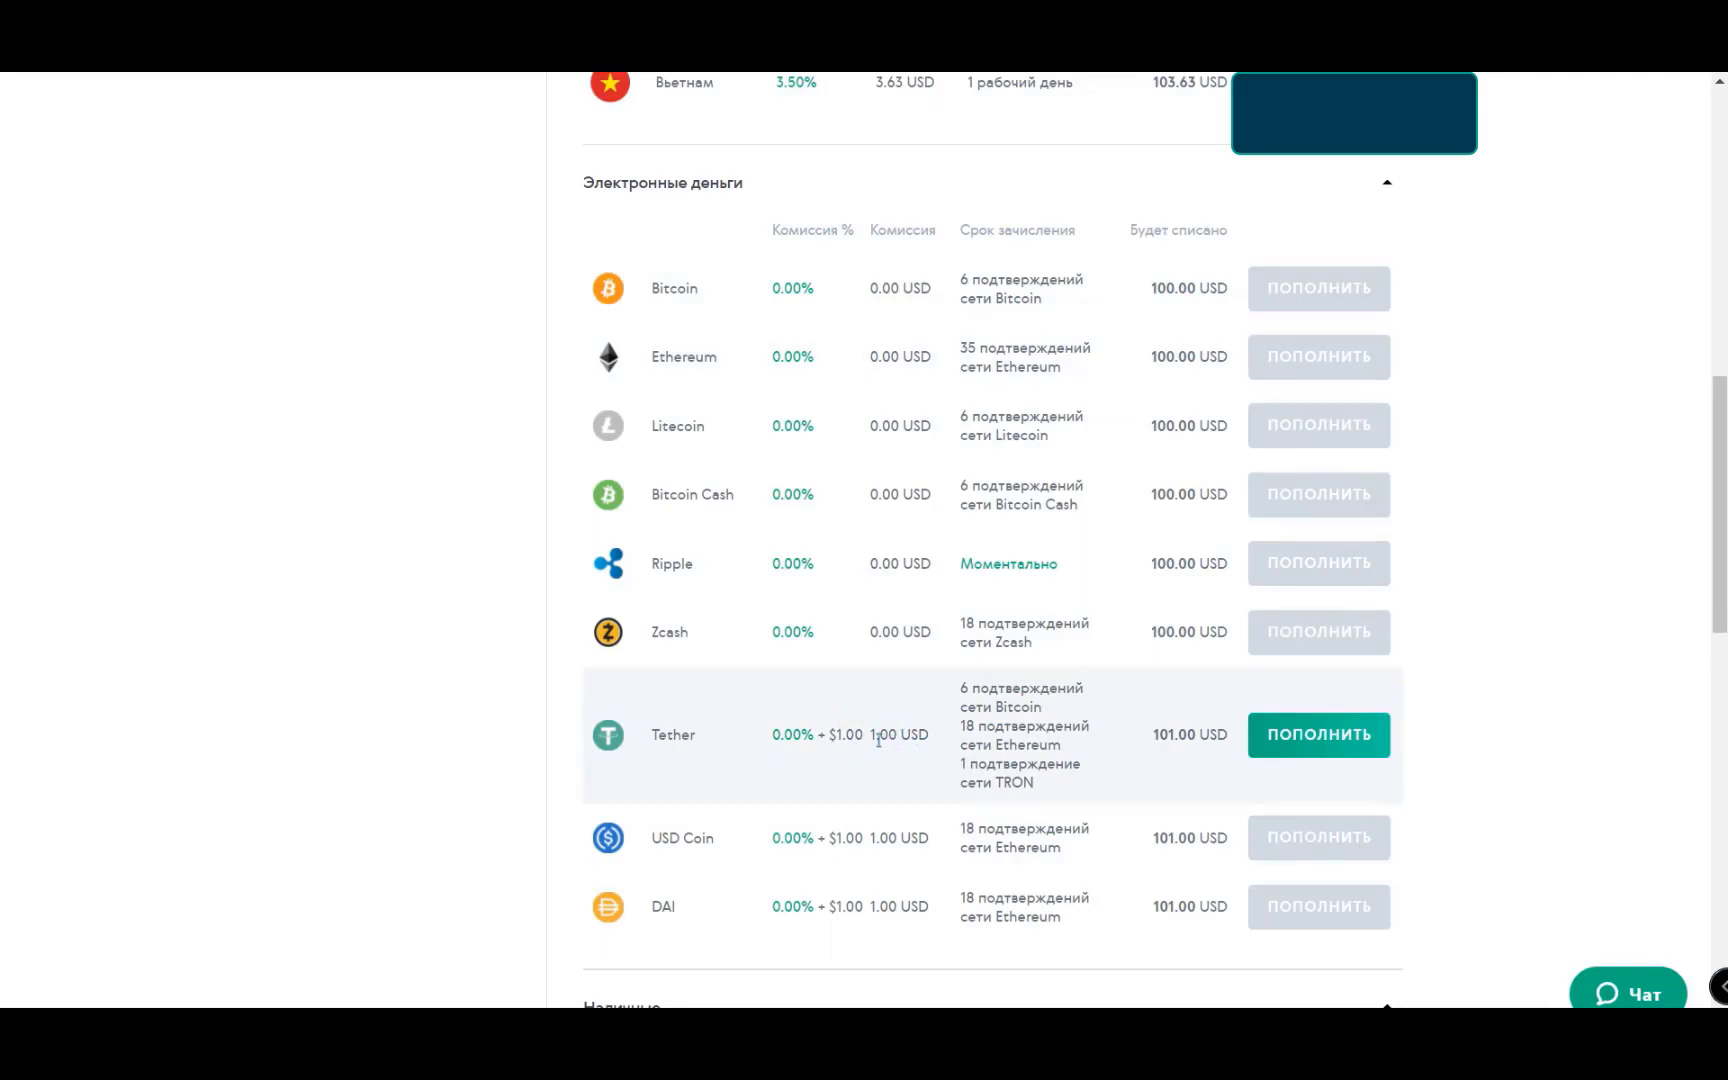
pyautogui.scroll(10, 812, 734)
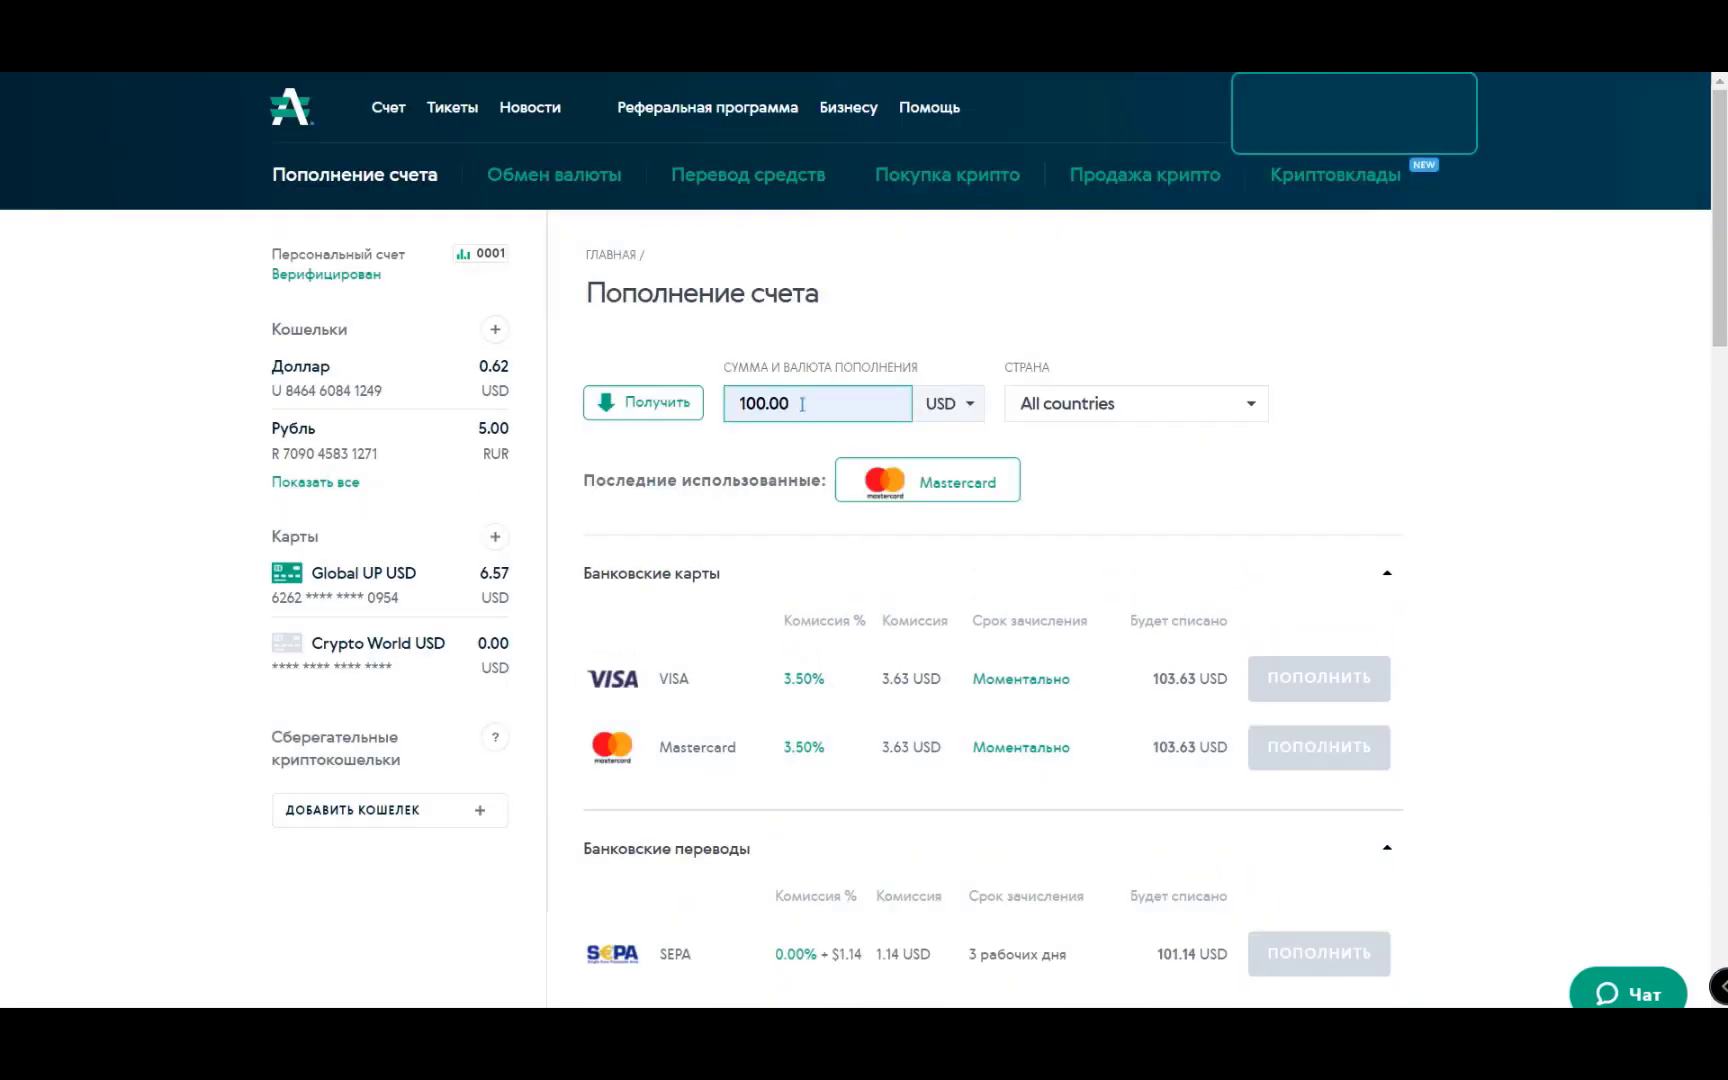
# - Check fees for 1000, restore the amount to 100.00 USD, and choose Tether top-up
pyautogui.press('BackSpace')
pyautogui.press('BackSpace')
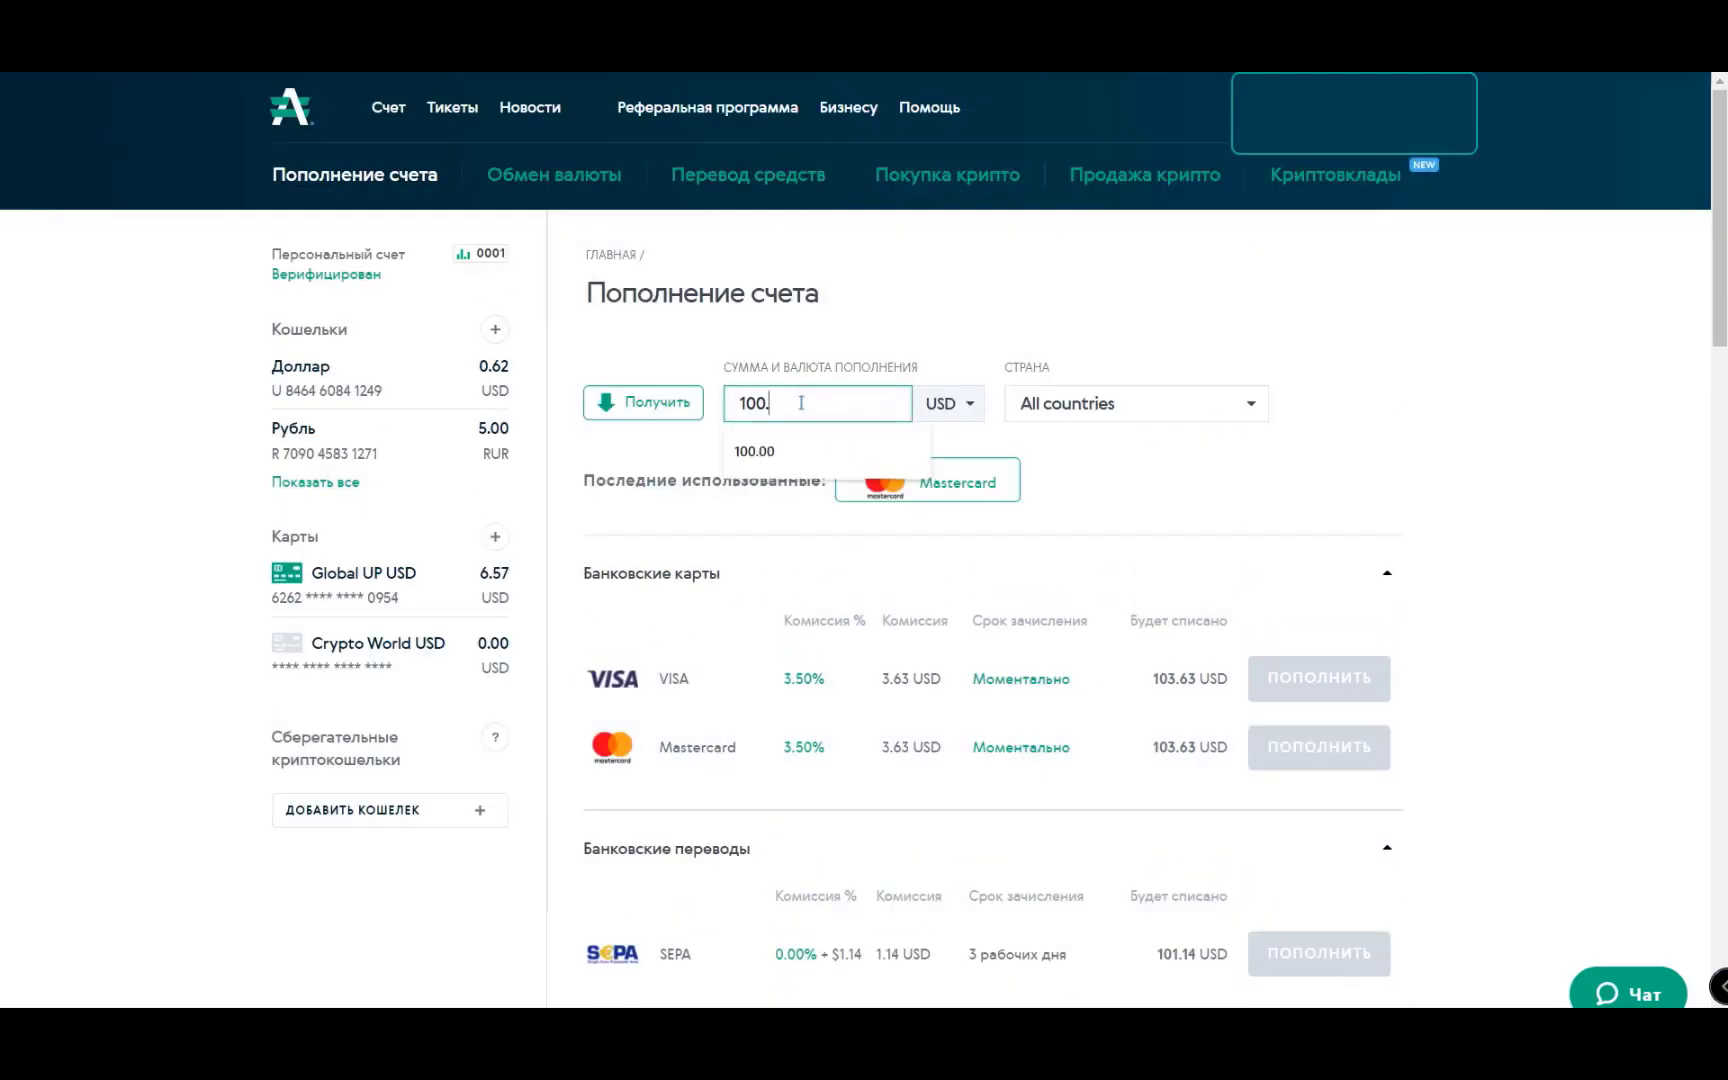
pyautogui.write('0')
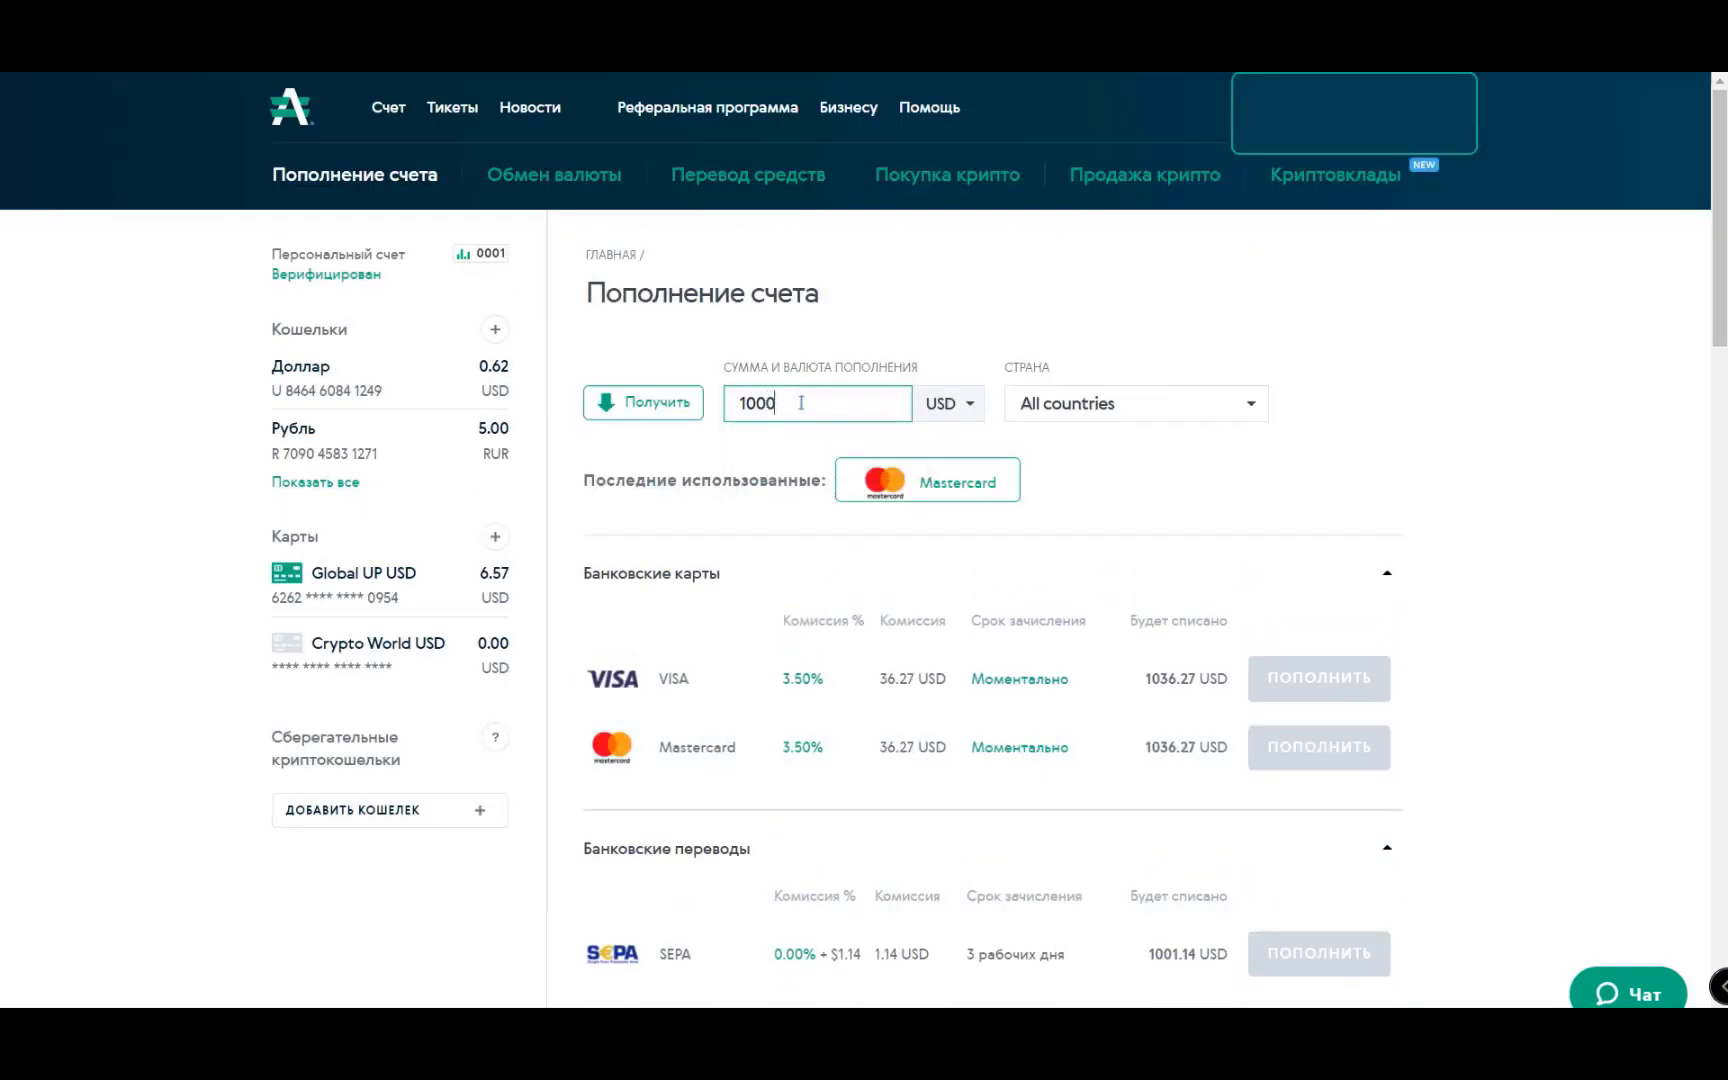
pyautogui.click(1545, 500)
pyautogui.scroll(-10, 1497, 514)
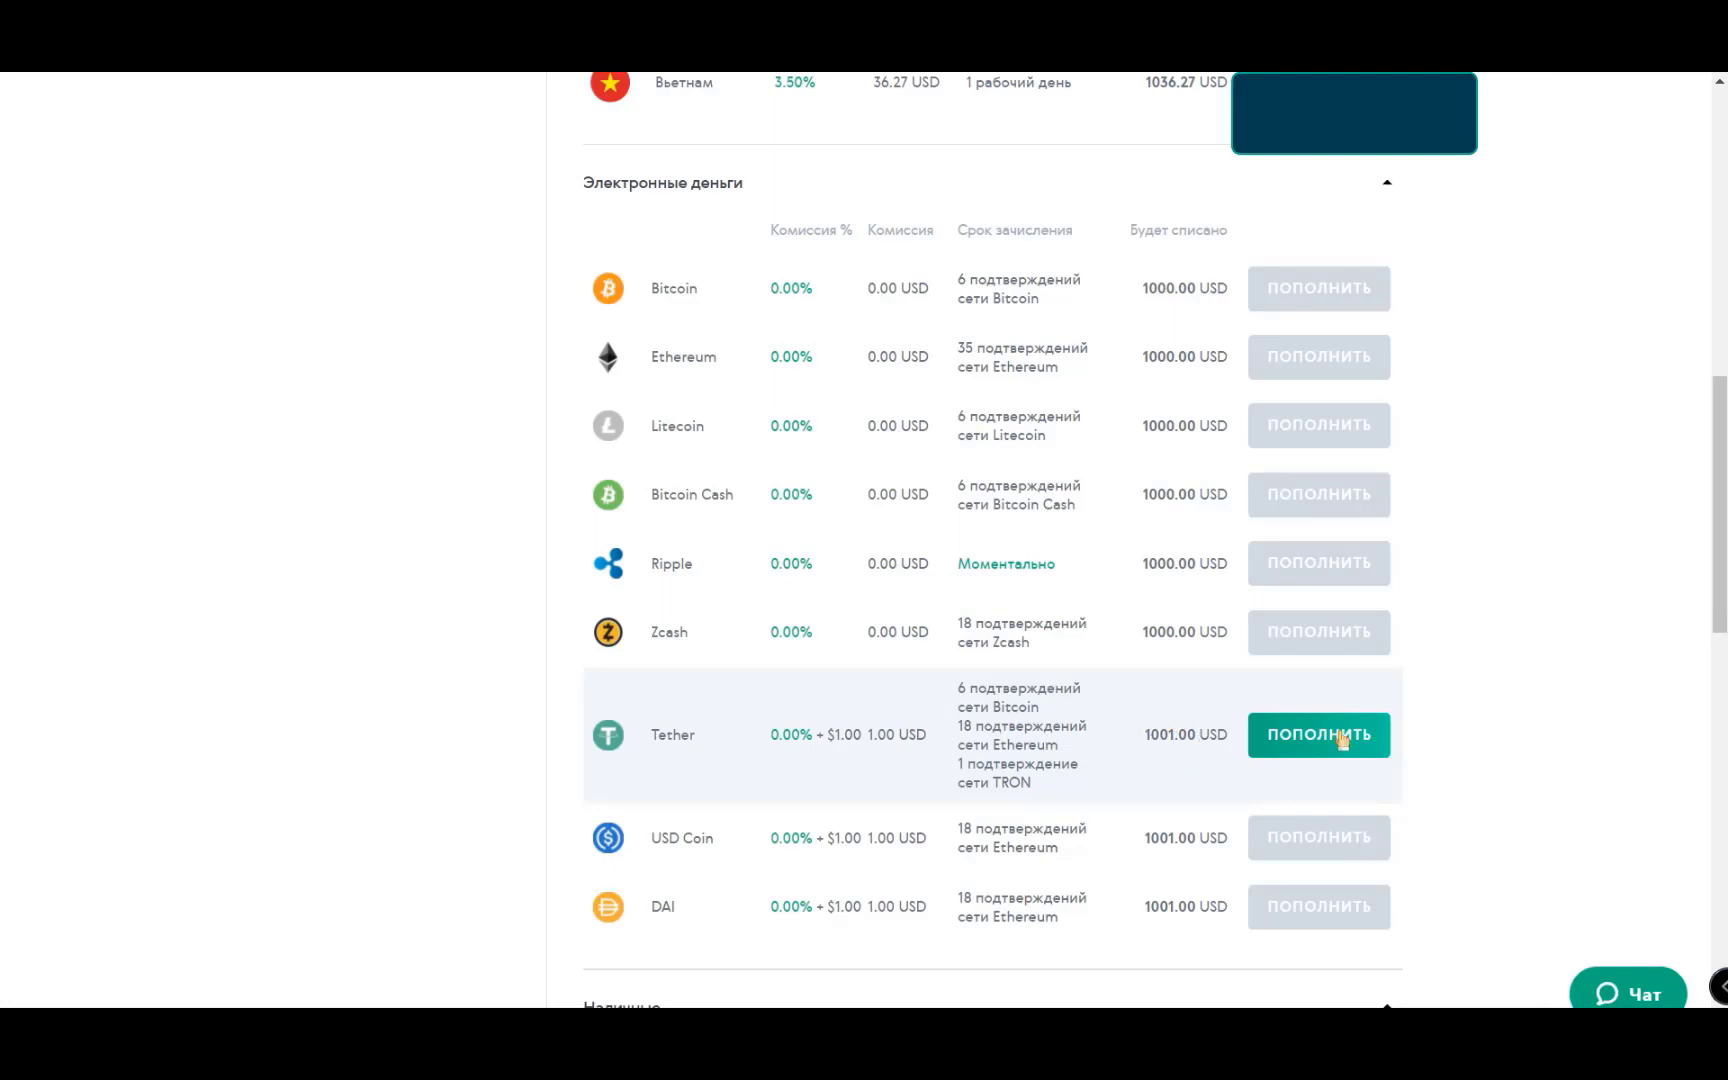
pyautogui.press('BackSpace')
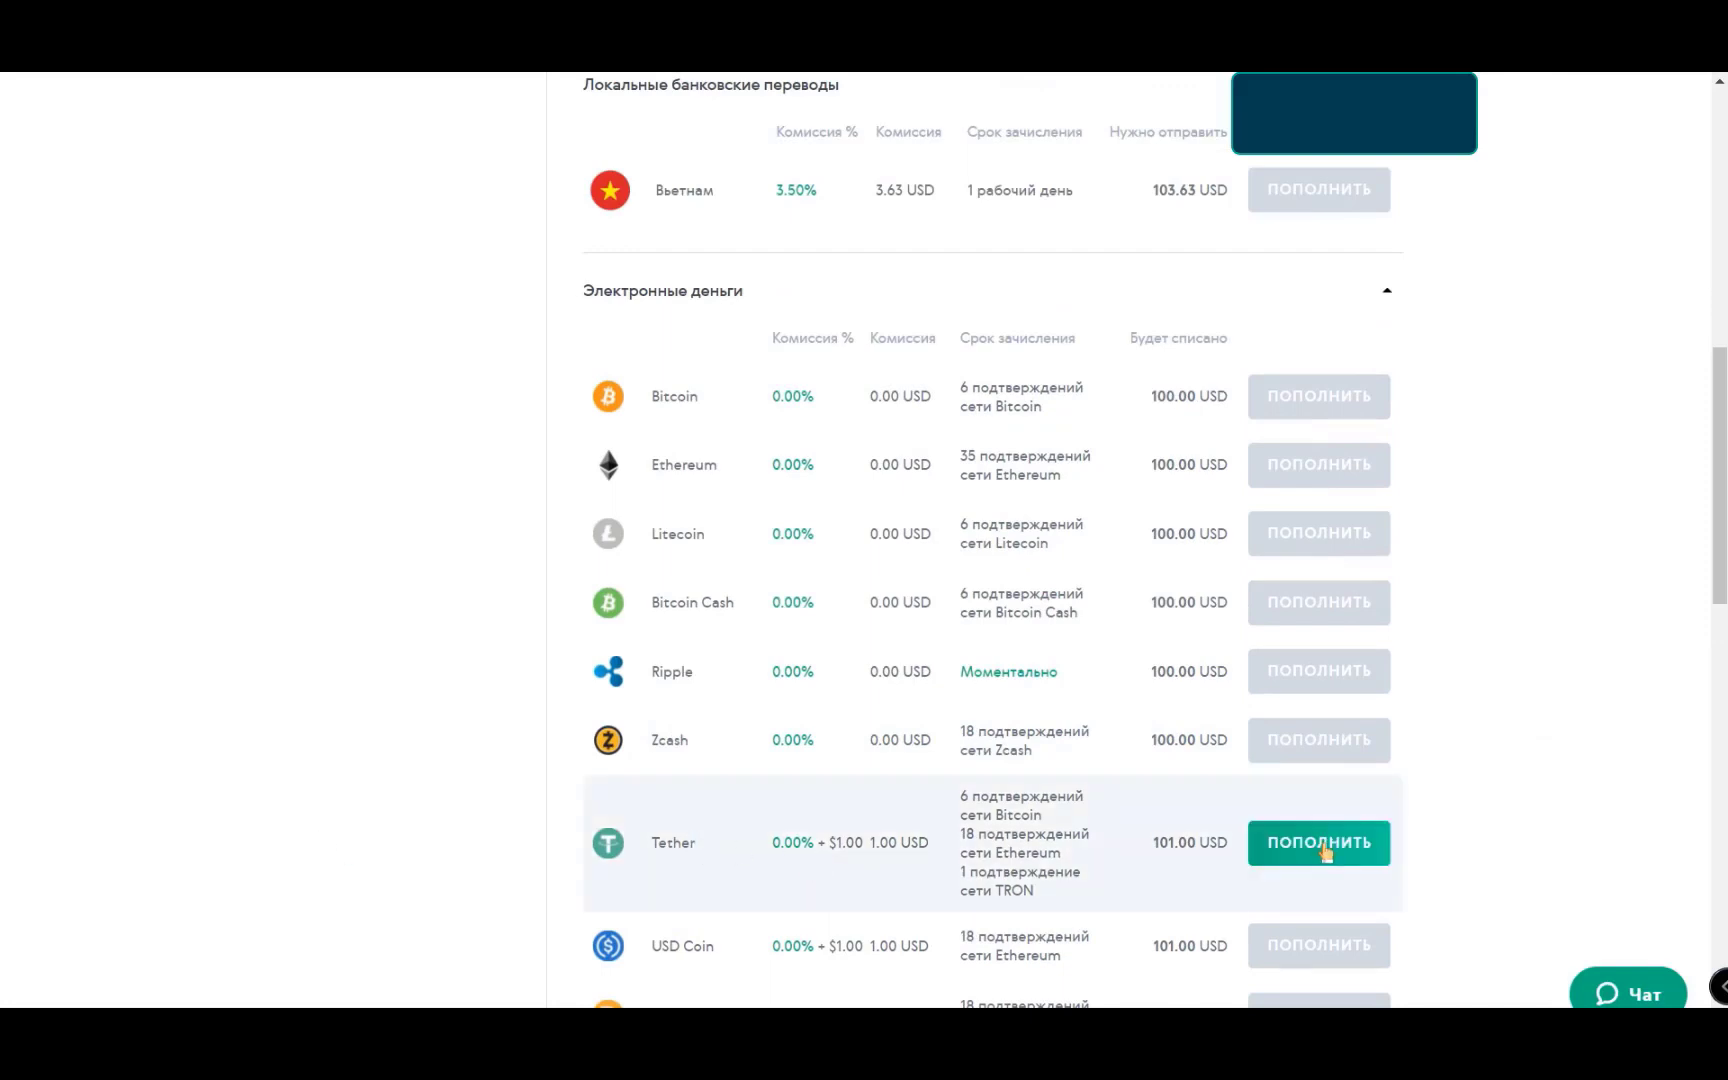
pyautogui.click(1322, 845)
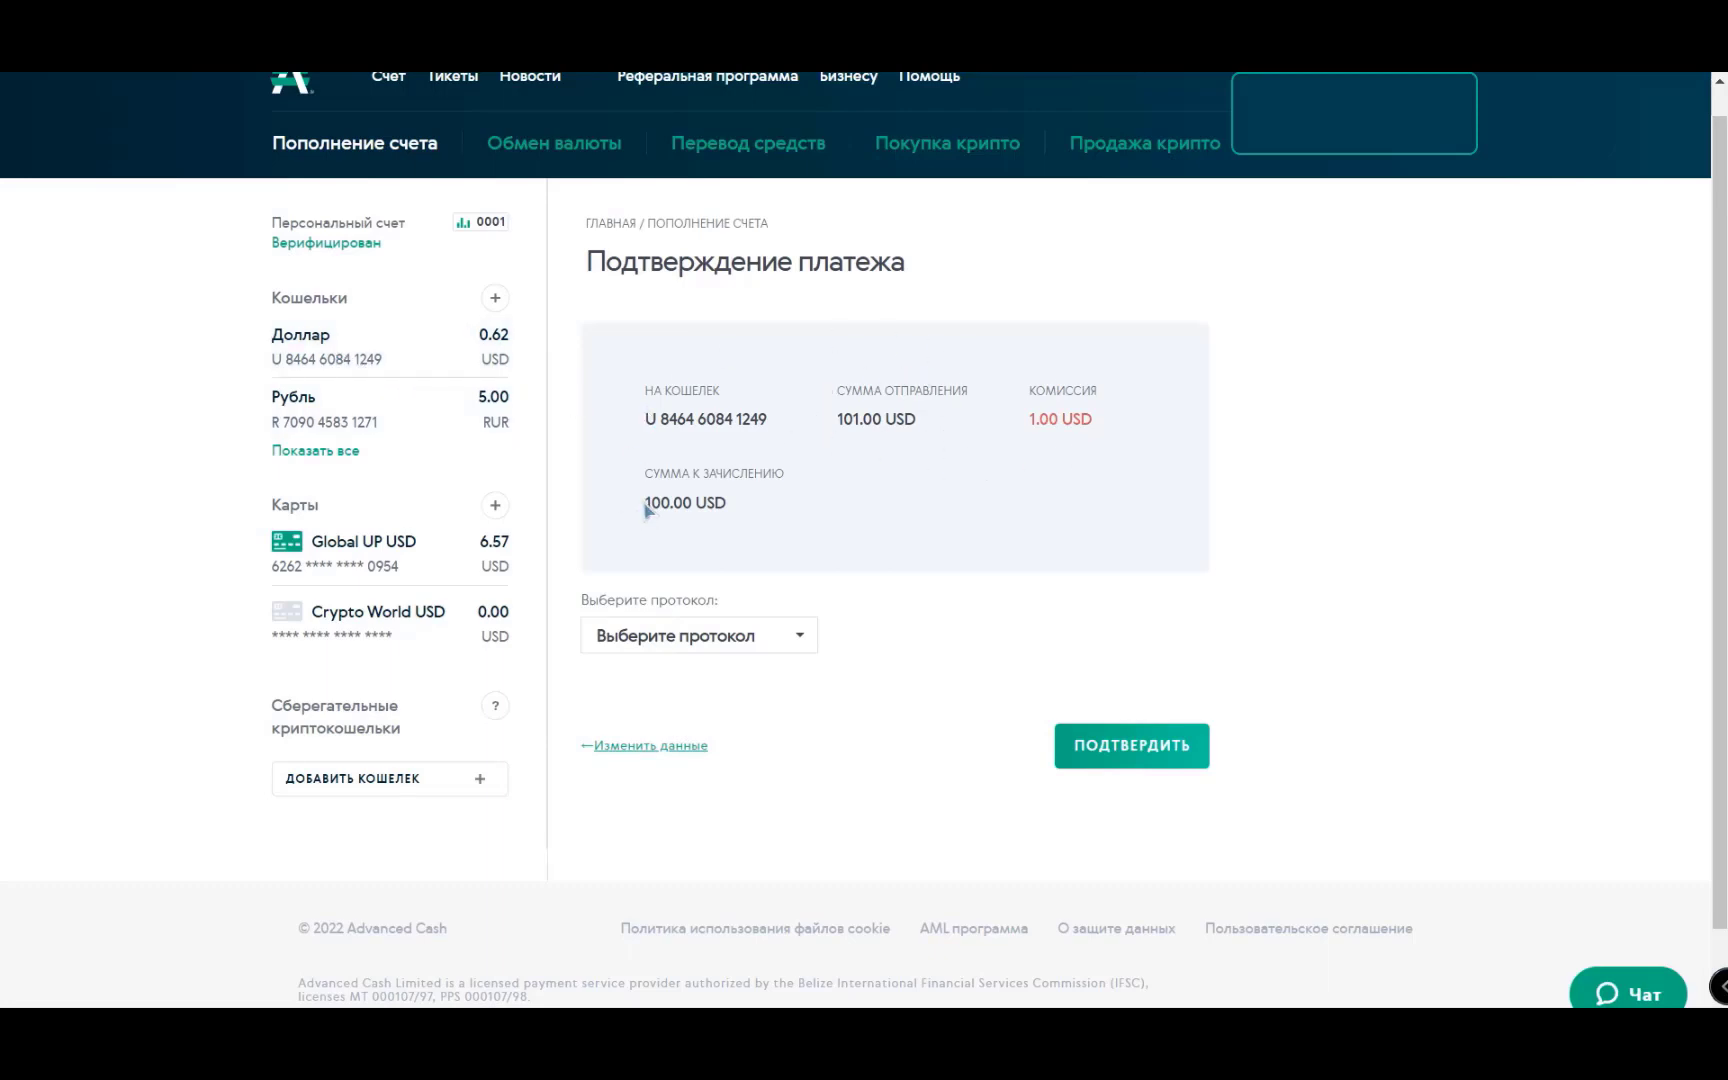
# - Choose the TRC20 (TRON) protocol and confirm the 101.00 USDT Tether deposit
pyautogui.moveTo(645, 510); pyautogui.dragTo(730, 510)
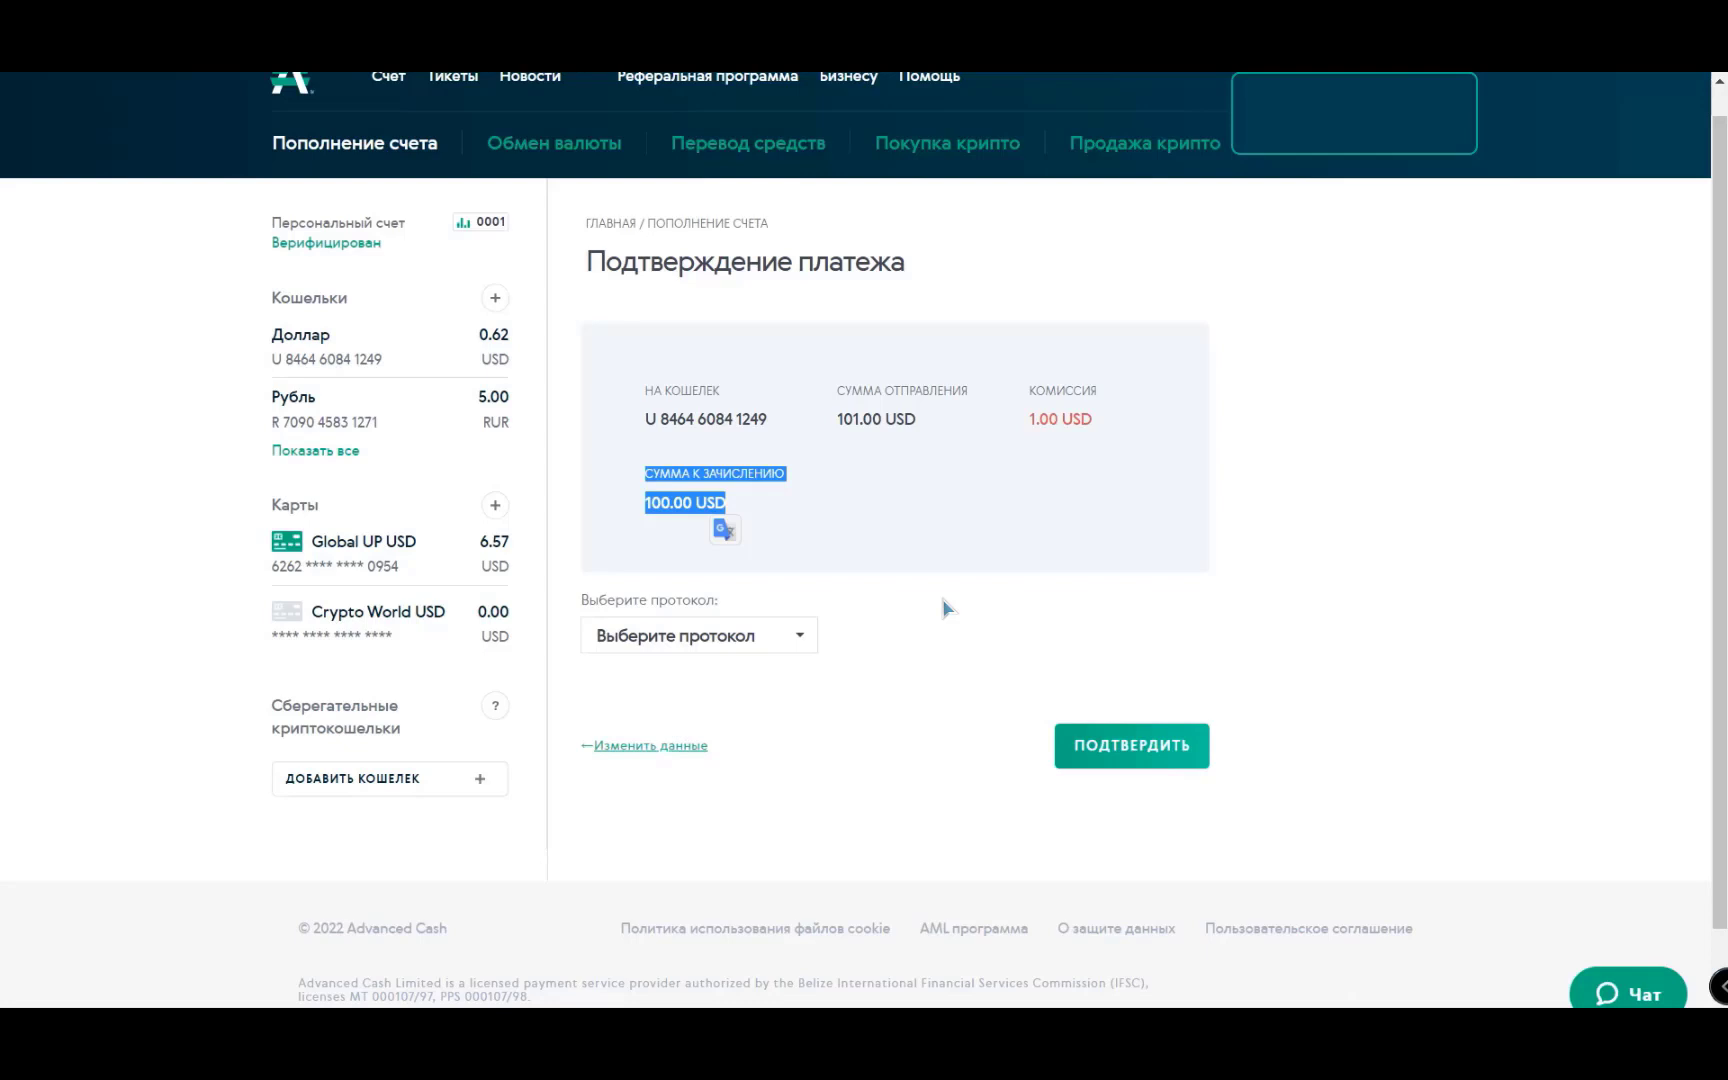
pyautogui.click(941, 607)
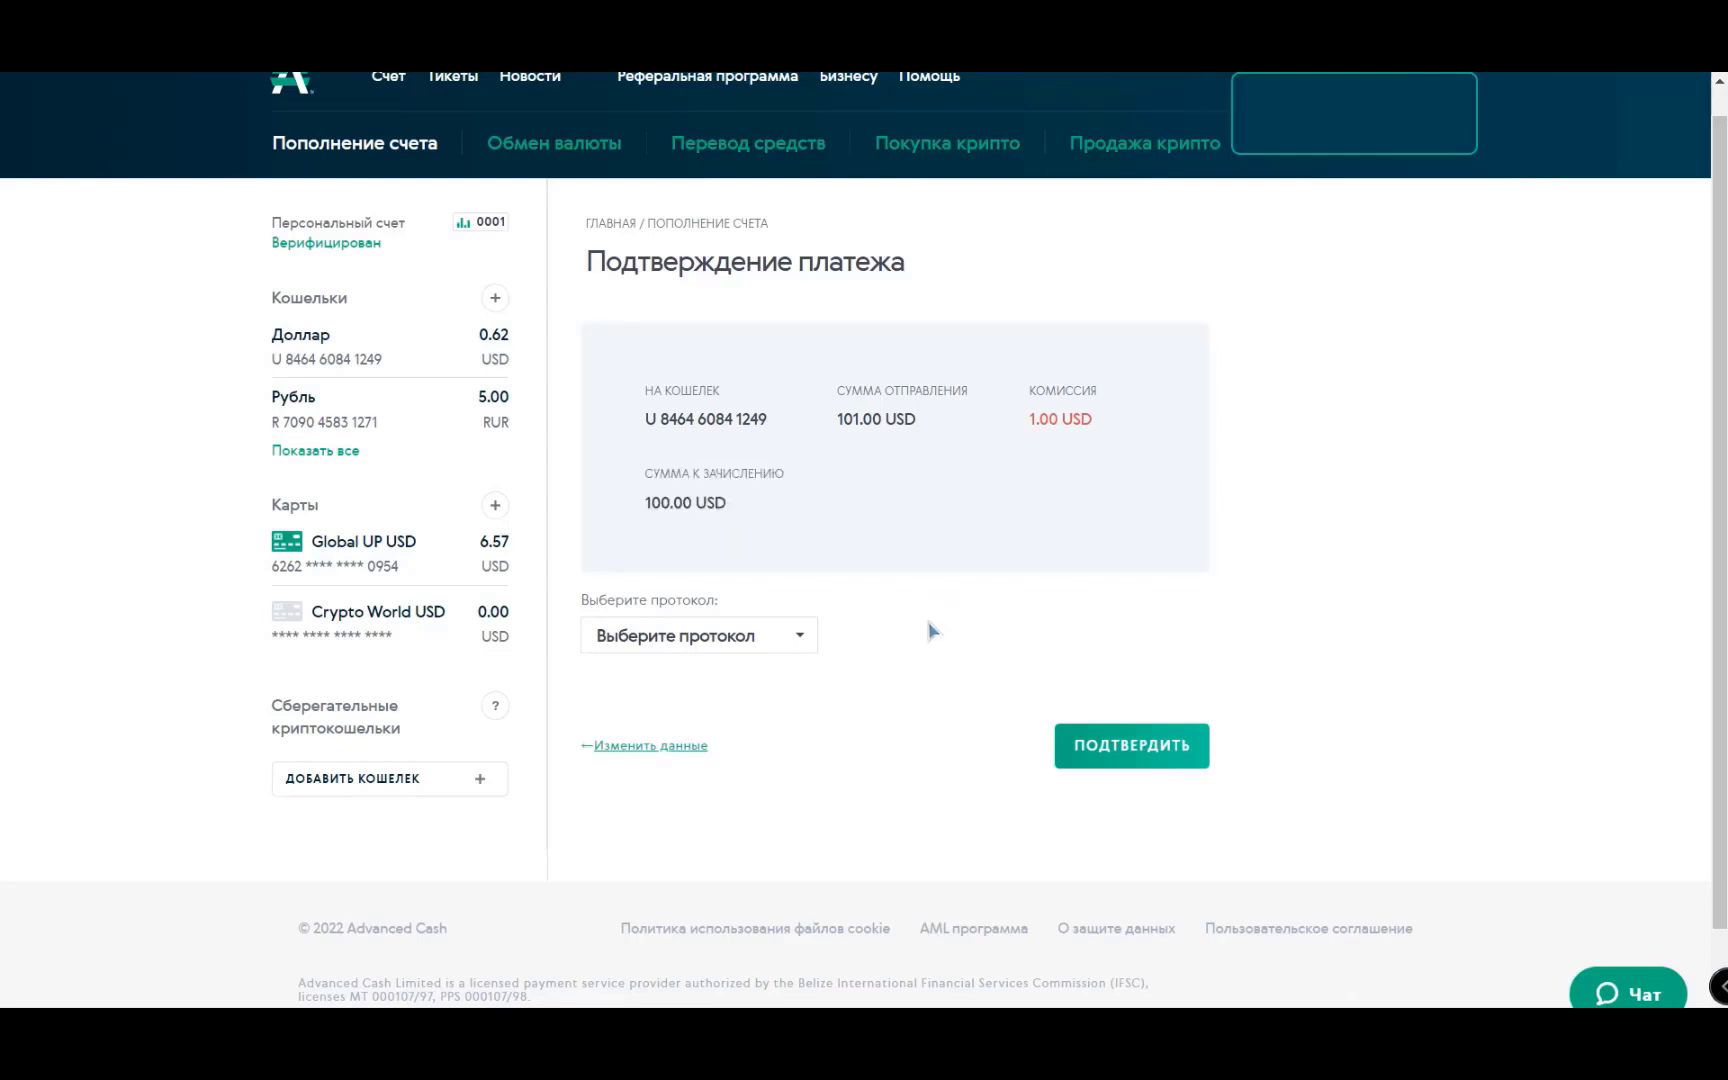
pyautogui.click(790, 640)
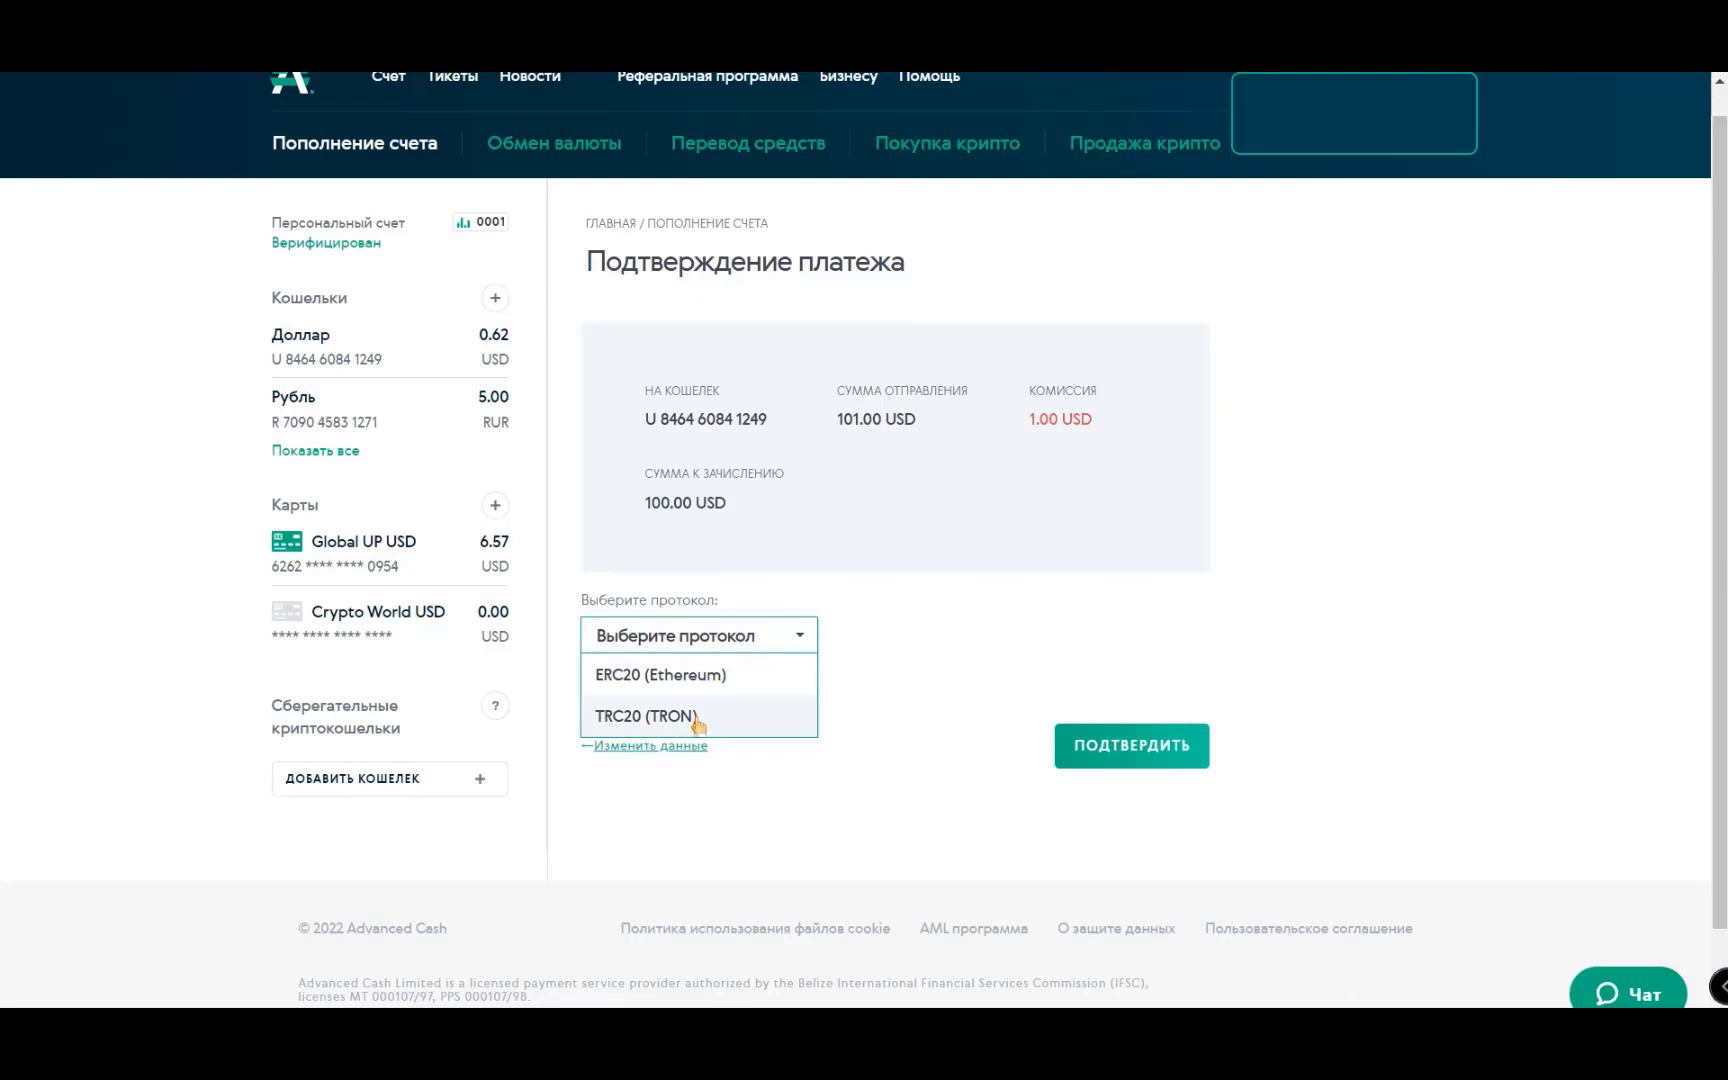
pyautogui.click(697, 716)
pyautogui.click(1143, 752)
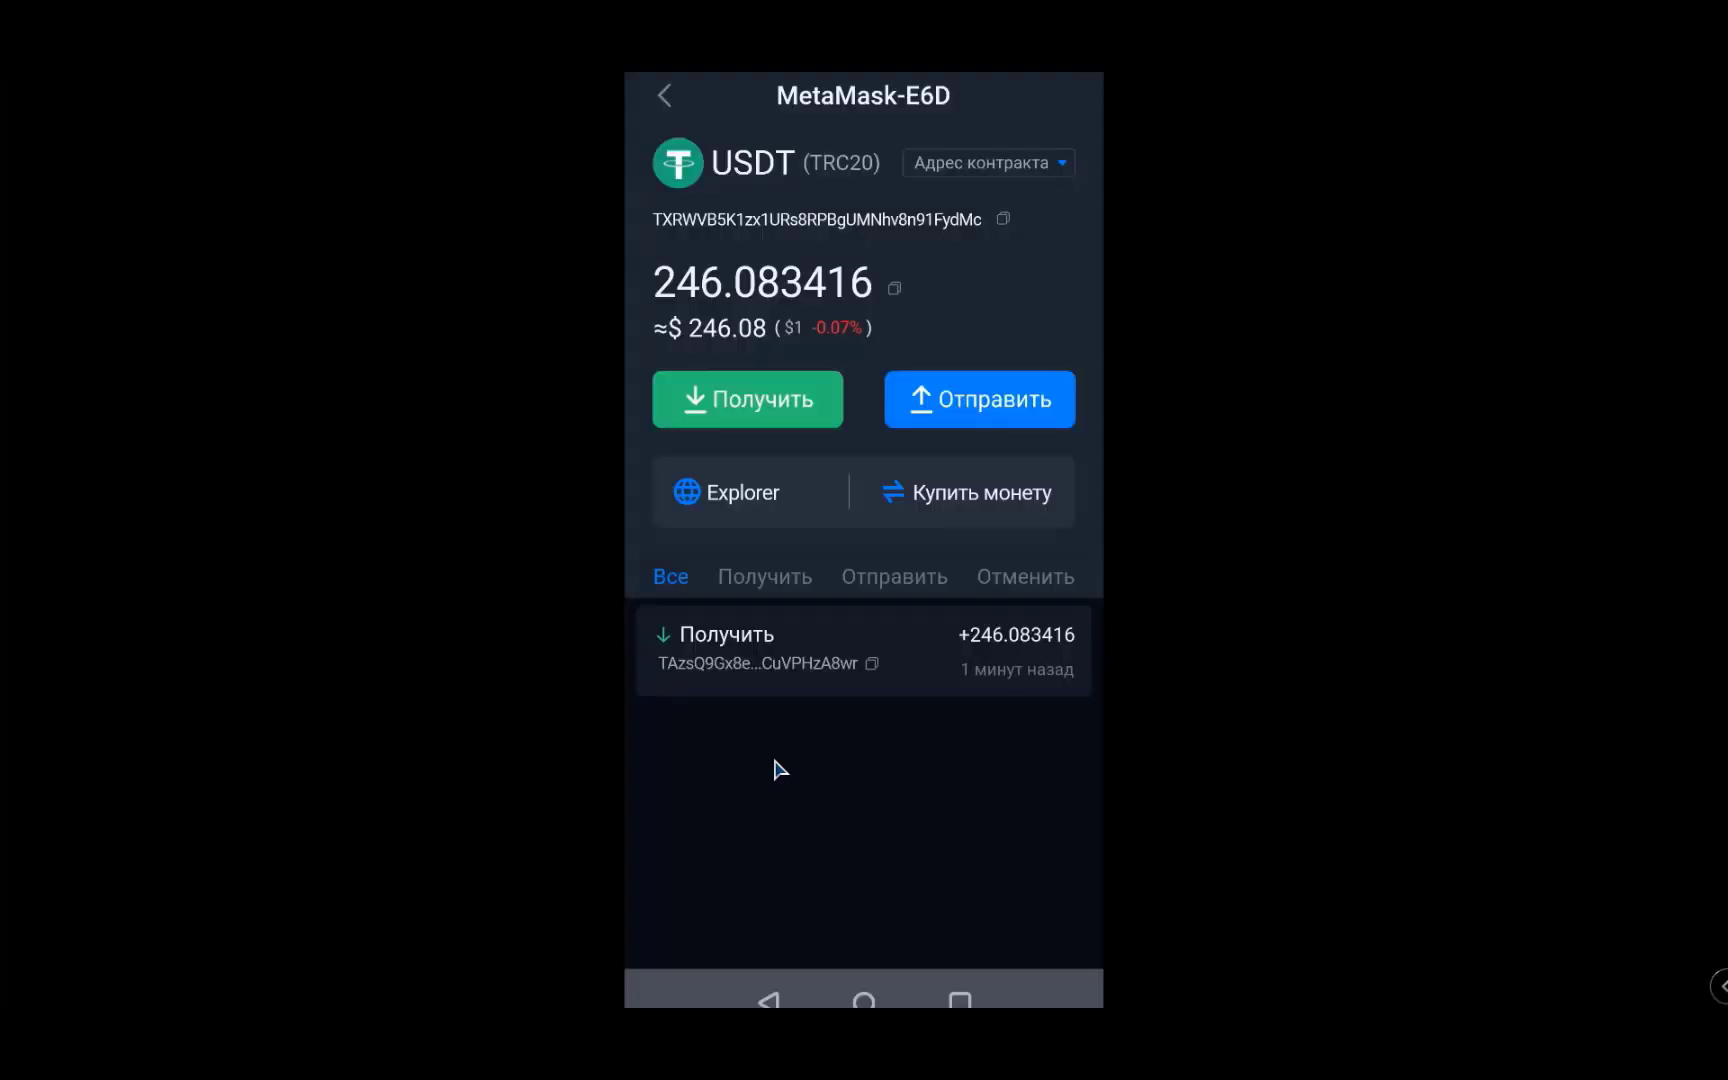
# - Send 101 USDT (TRC20) to the pasted AdvCash deposit address
pyautogui.click(980, 400)
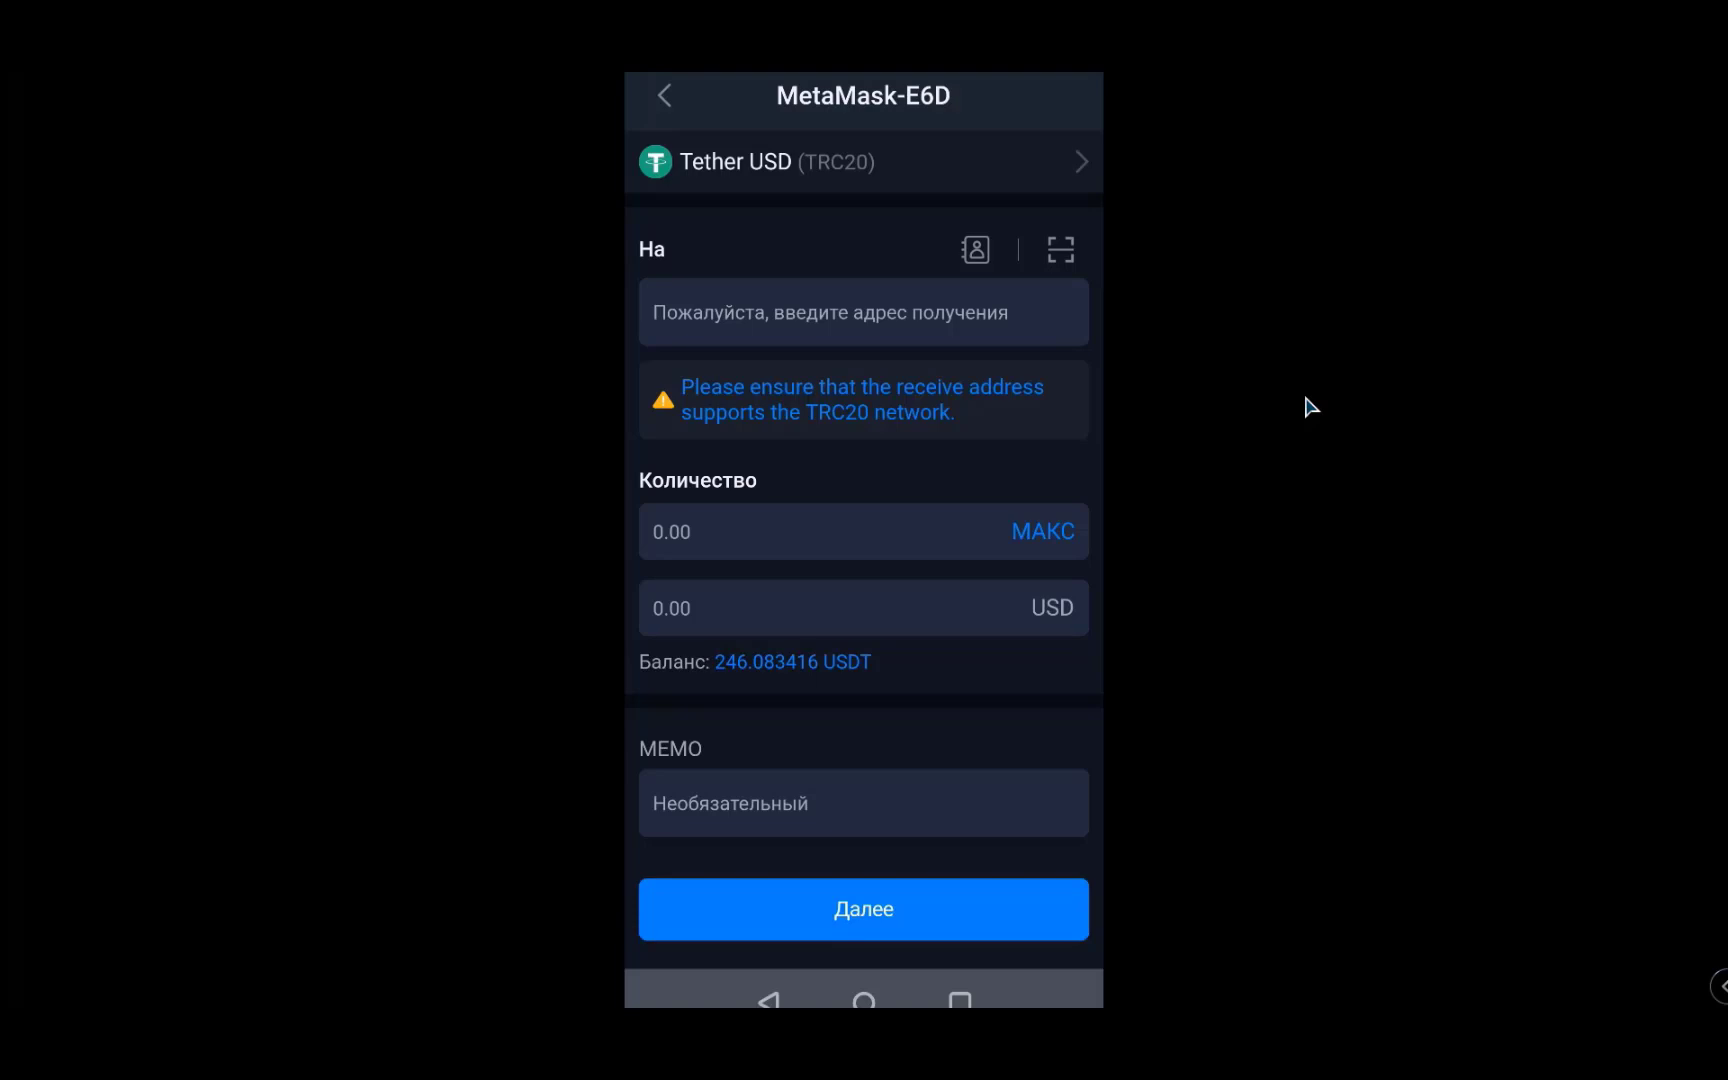
pyautogui.write('TPih1zs3DVD1K7UKag6eL36cByKLisQPc8')
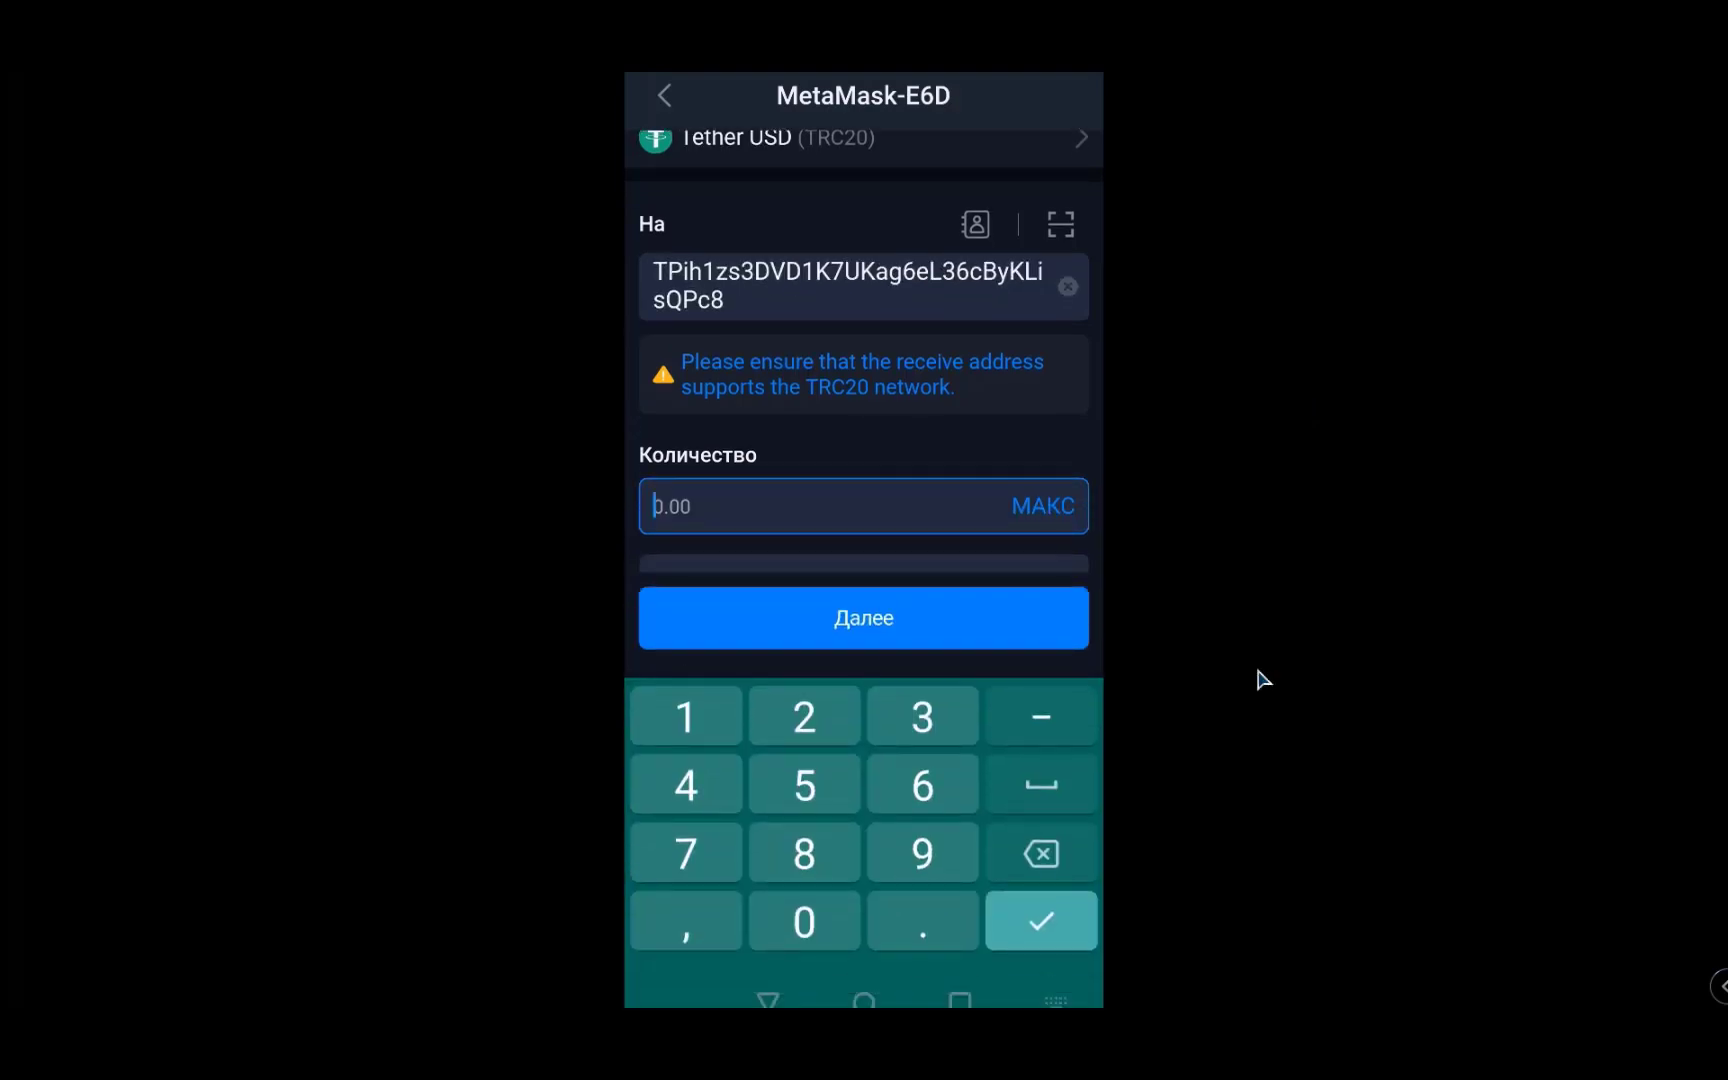
pyautogui.write('101')
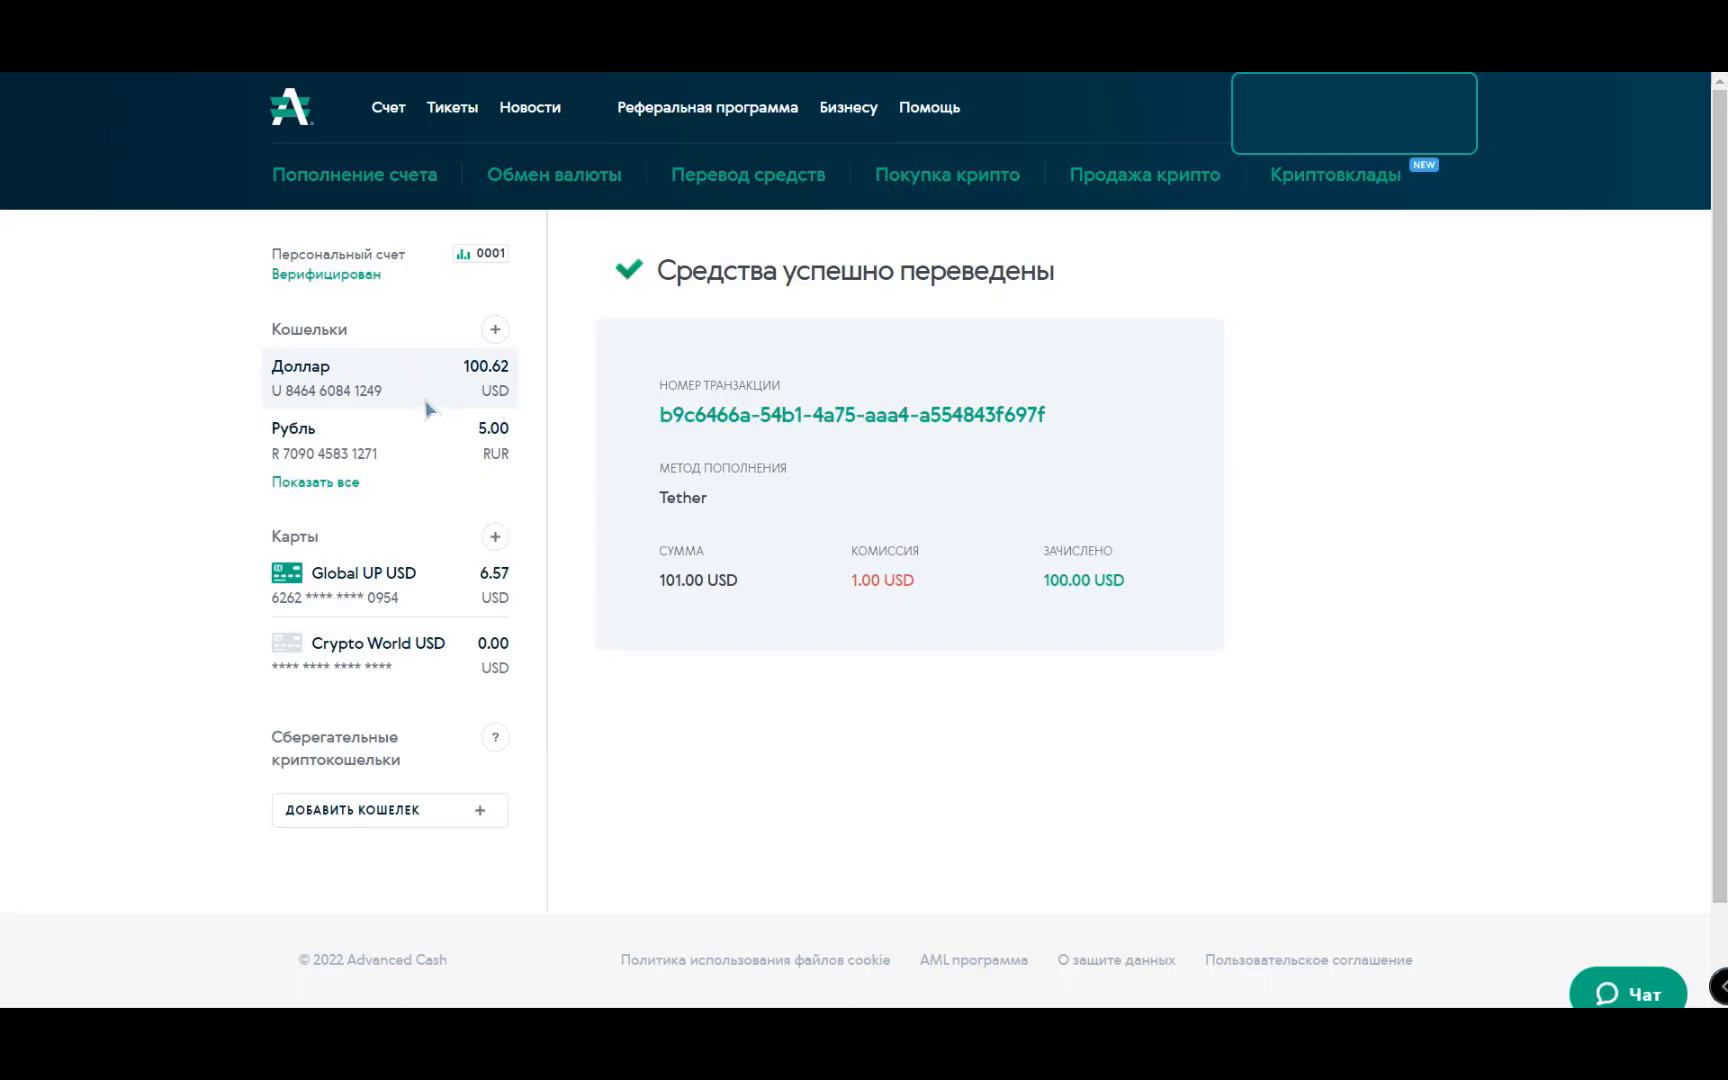
# - Open the Global UP USD card page from the Карты sidebar section
pyautogui.click(385, 580)
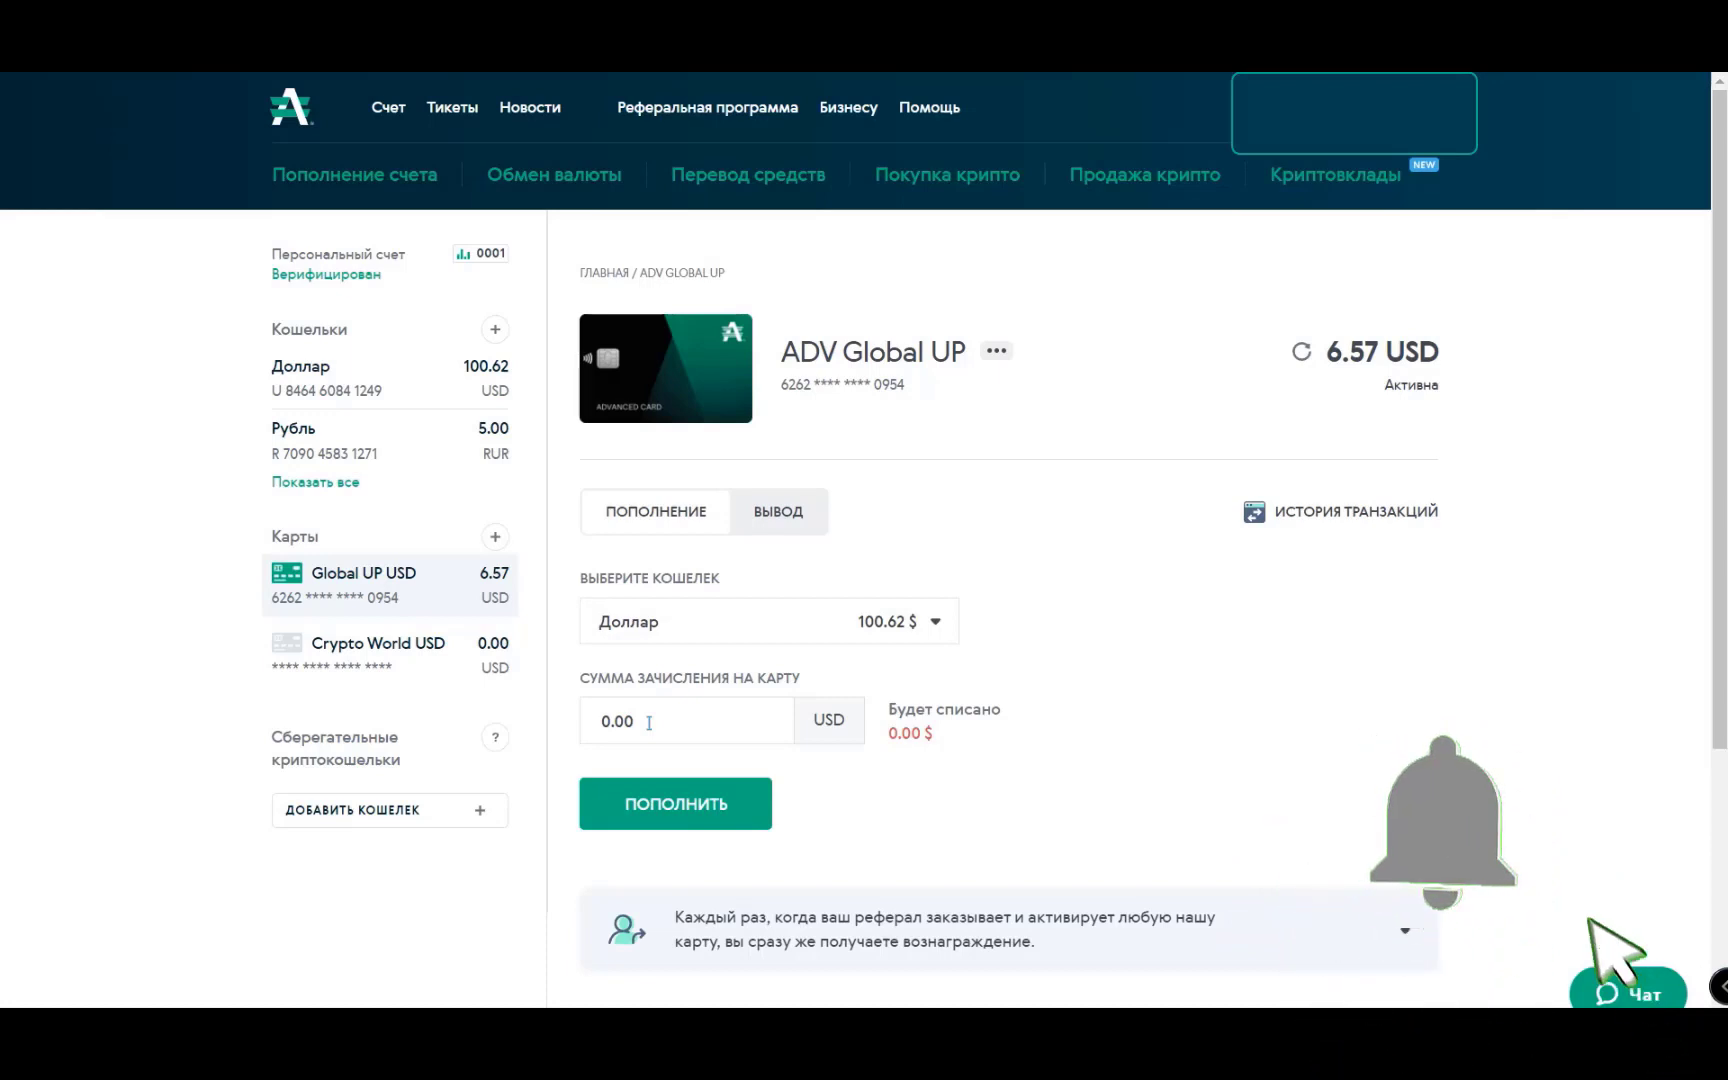
# - Enter 97.50 USD as the card top-up amount so exactly 100.00 $ is debited
pyautogui.doubleClick(649, 722)
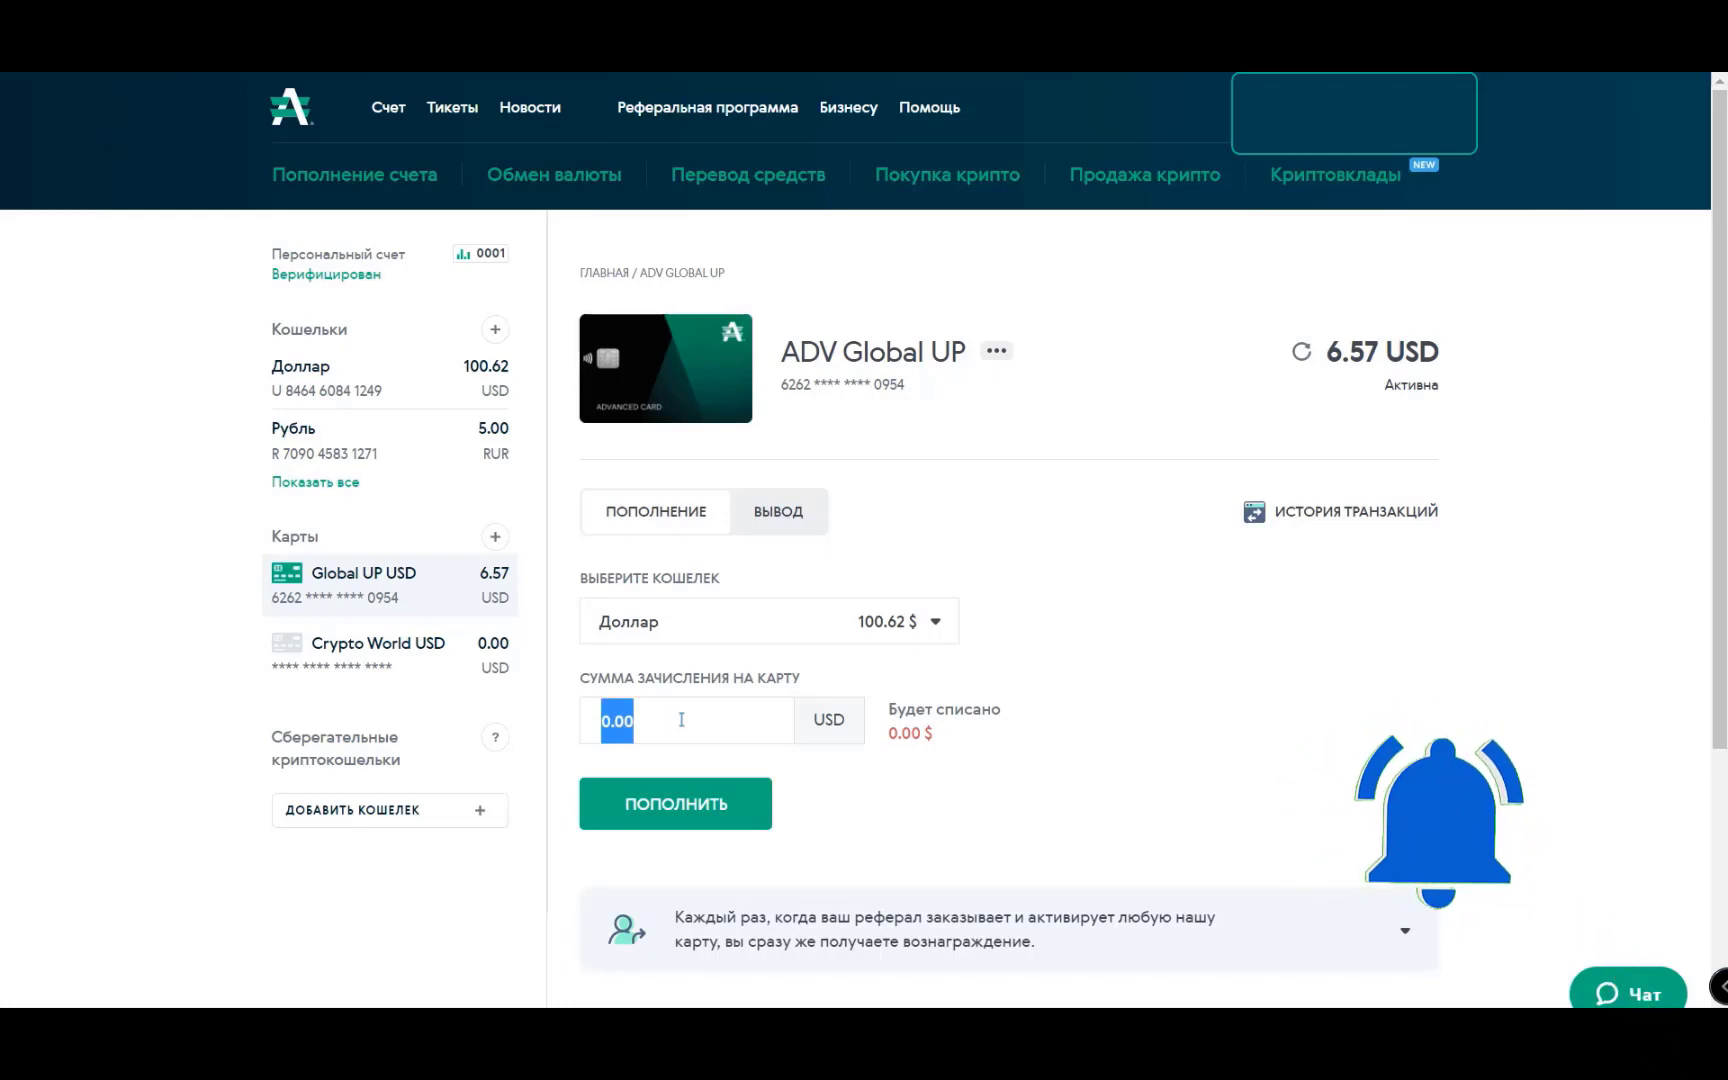
pyautogui.write('100')
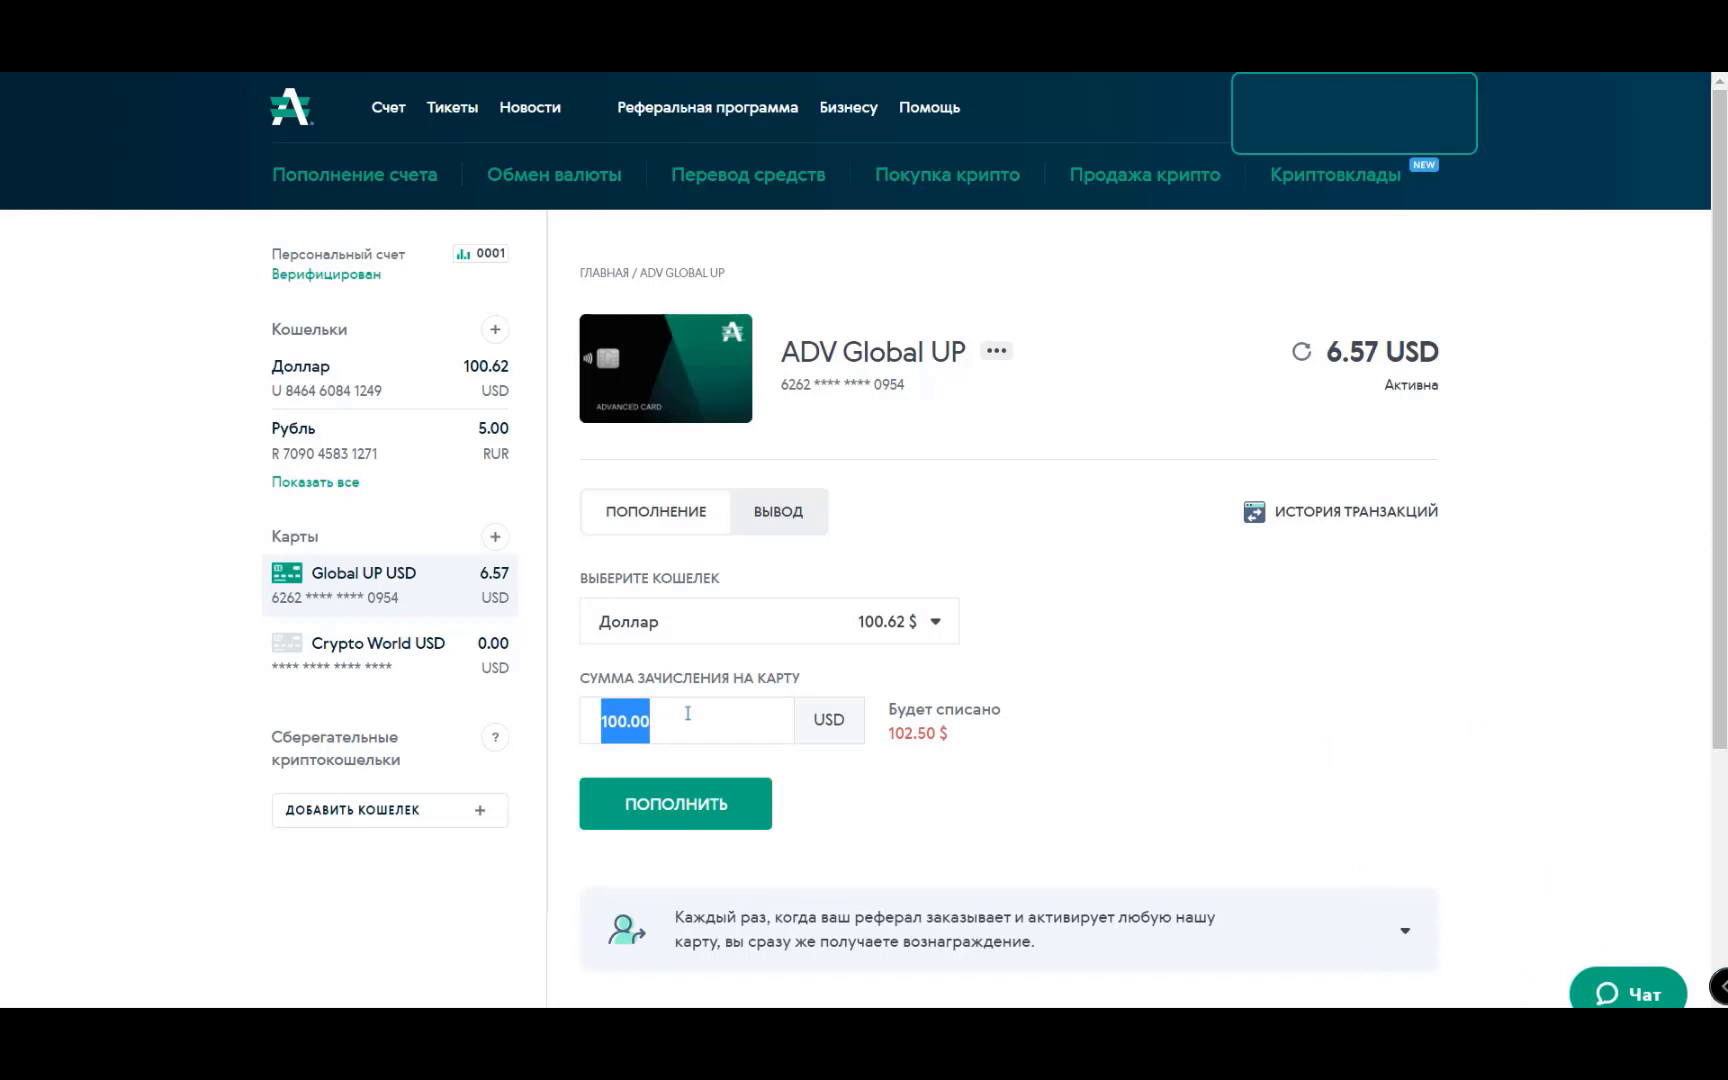
pyautogui.write('97.50')
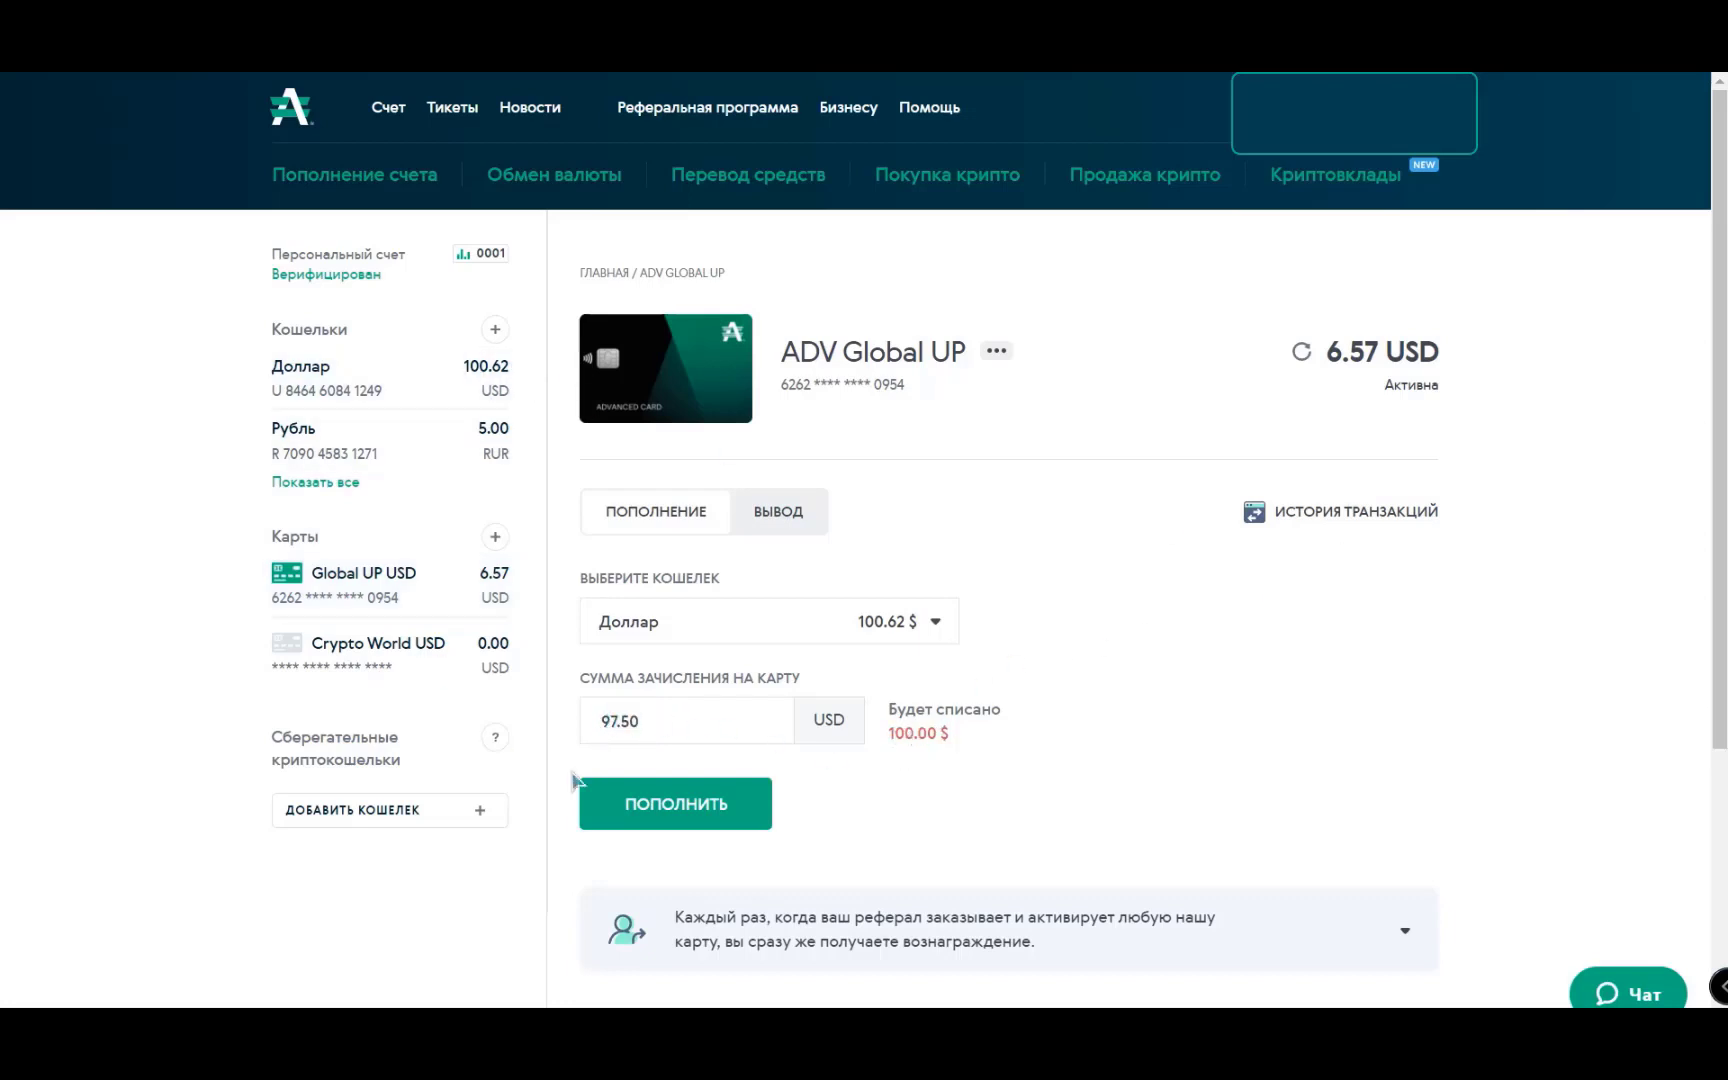
# - Send the 97.50 USD top-up to the Global UP card
pyautogui.click(678, 806)
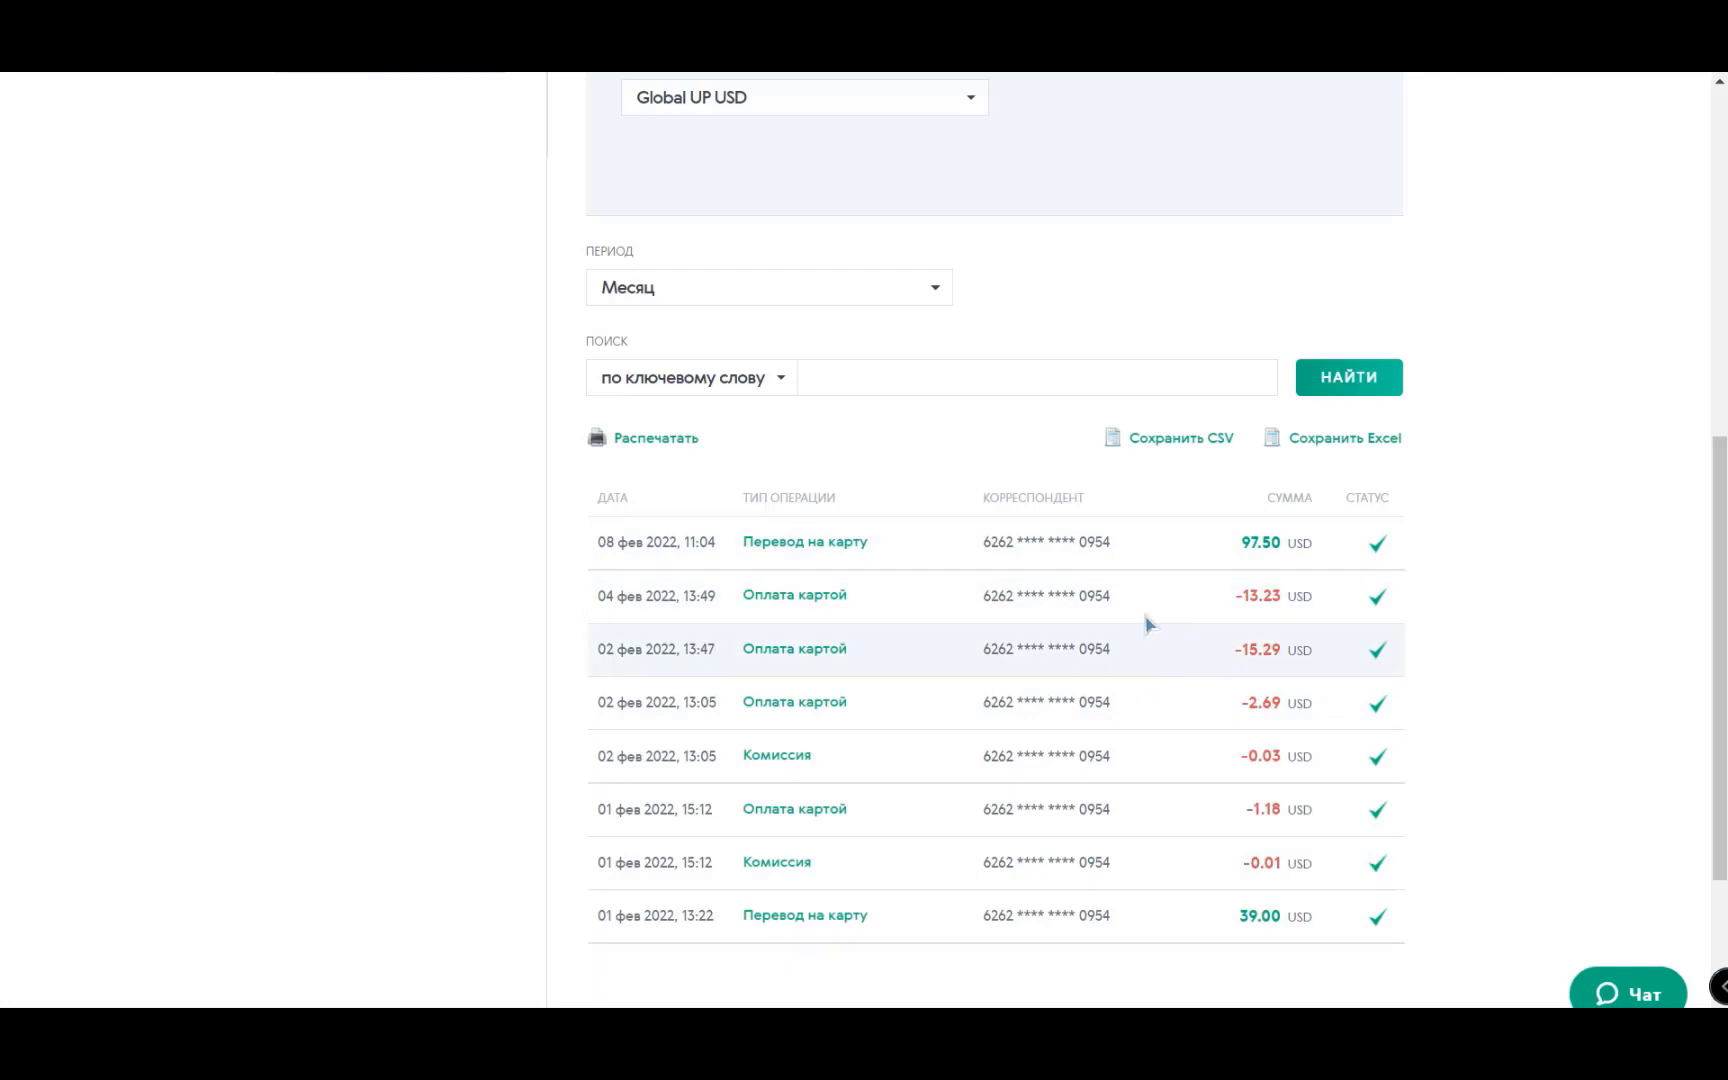
# - Scroll the cards page to the Global UnionPay card's tariffs and limits
pyautogui.scroll(3, 1576, 585)
pyautogui.scroll(3, 1323, 478)
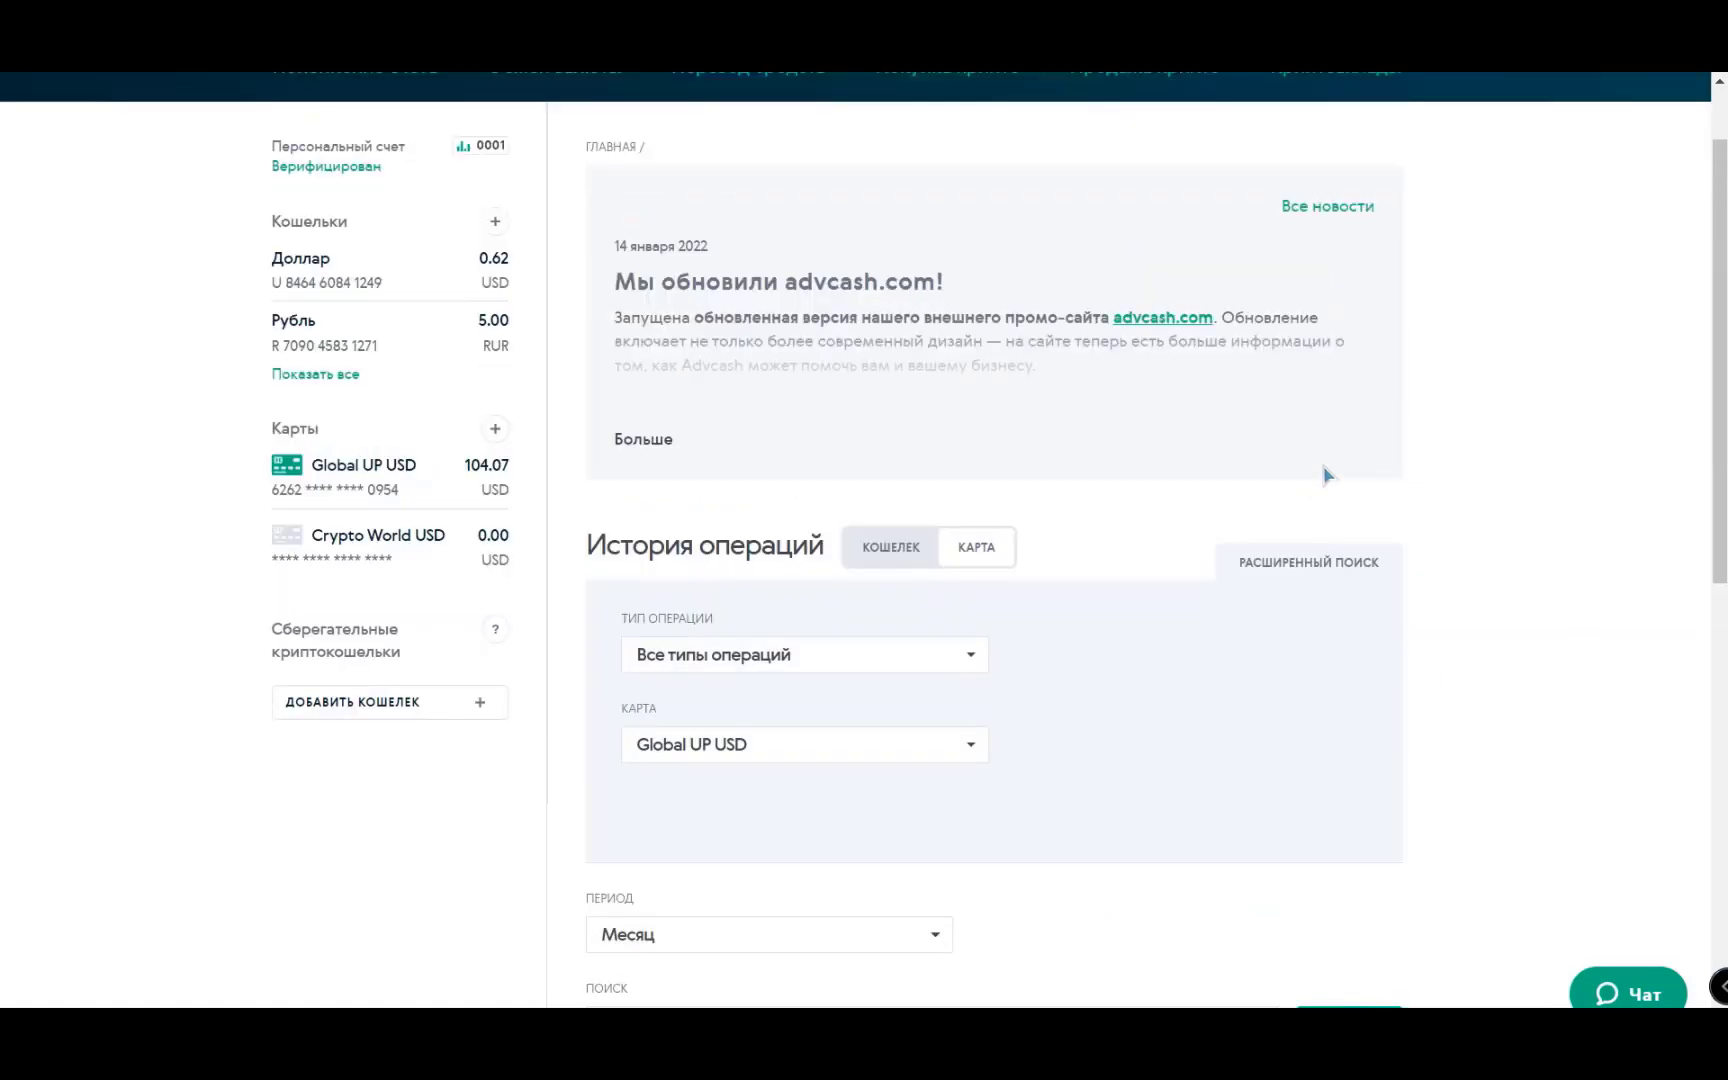
pyautogui.scroll(-2, 1133, 650)
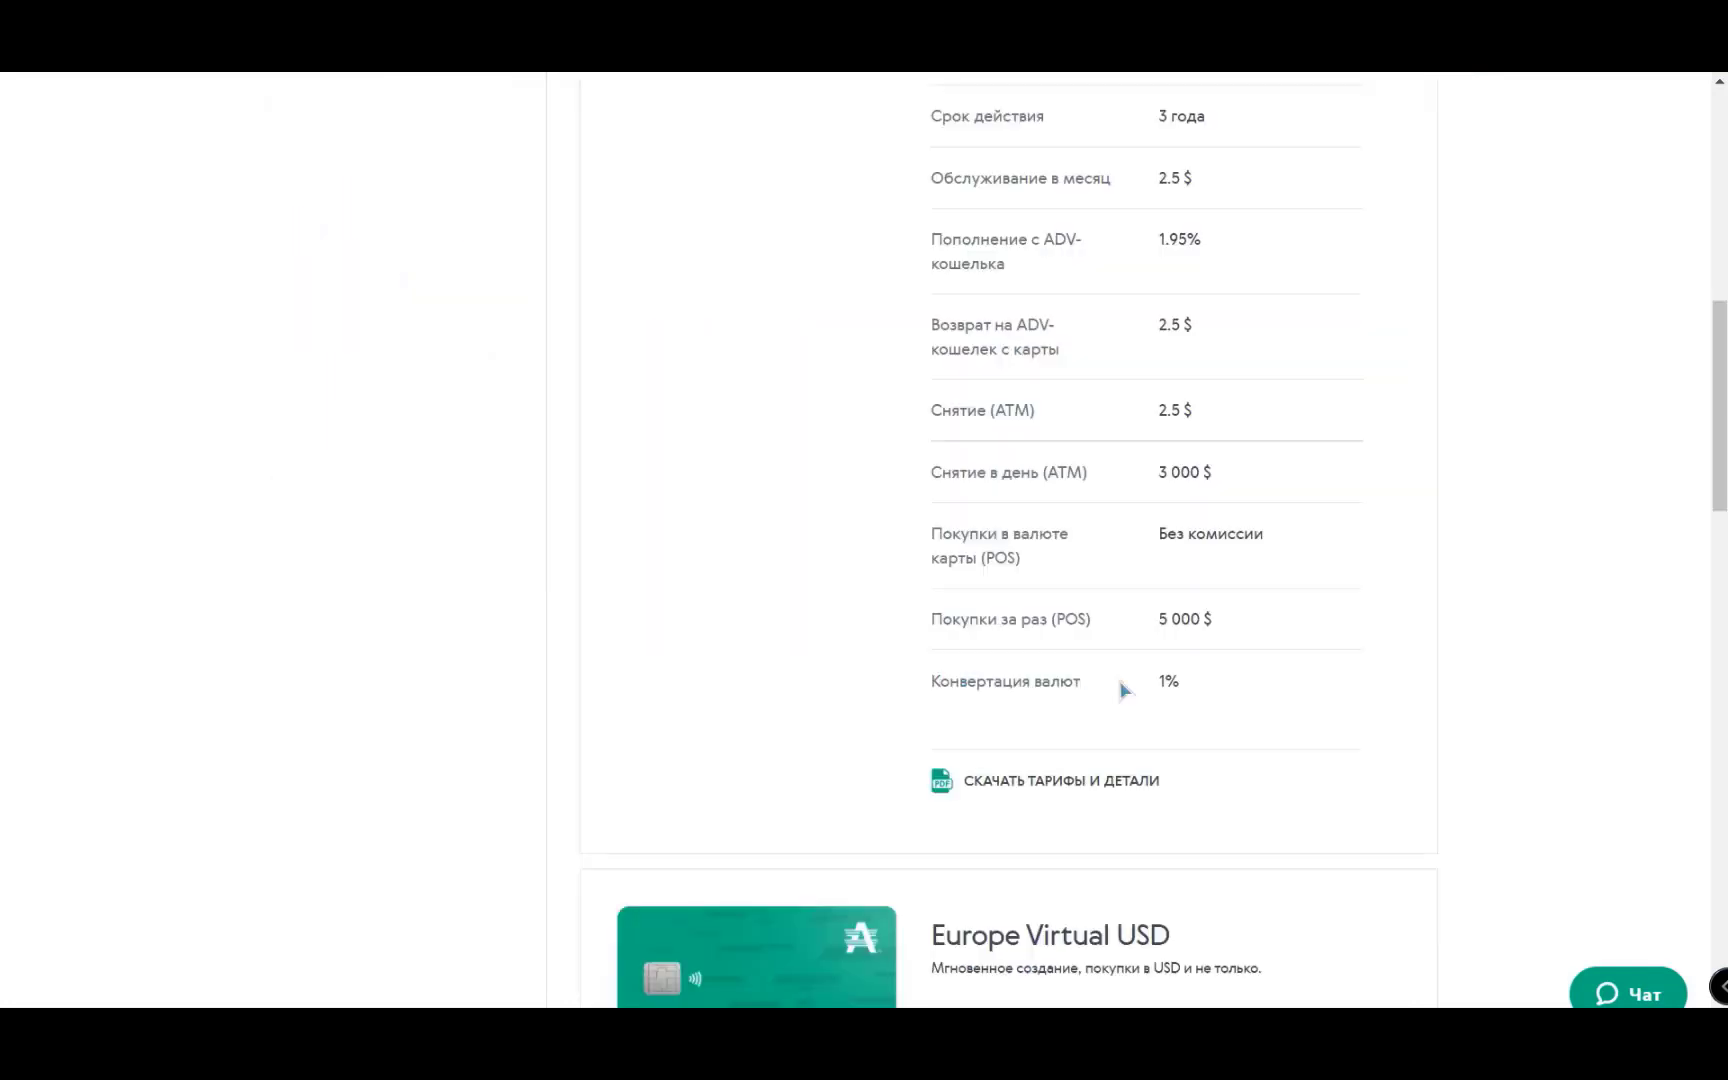
pyautogui.scroll(1, 1210, 690)
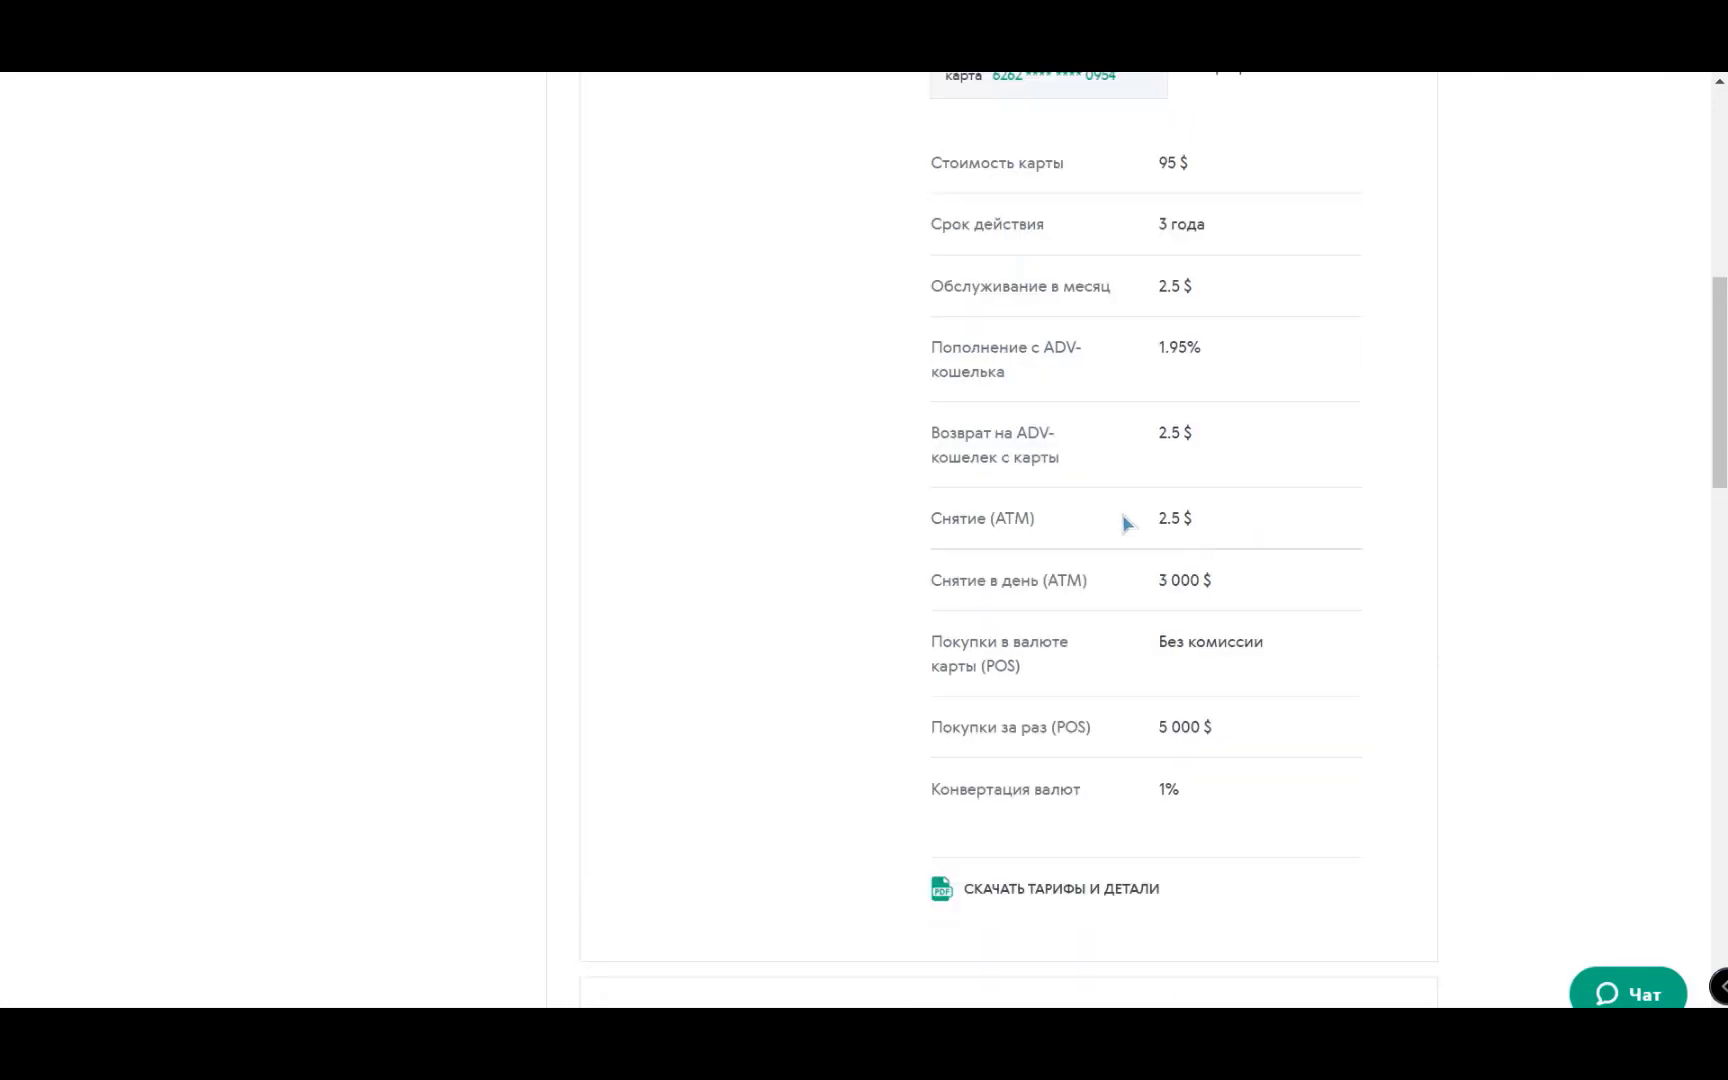
pyautogui.moveTo(1158, 517); pyautogui.dragTo(1215, 528)
pyautogui.scroll(2, 1295, 600)
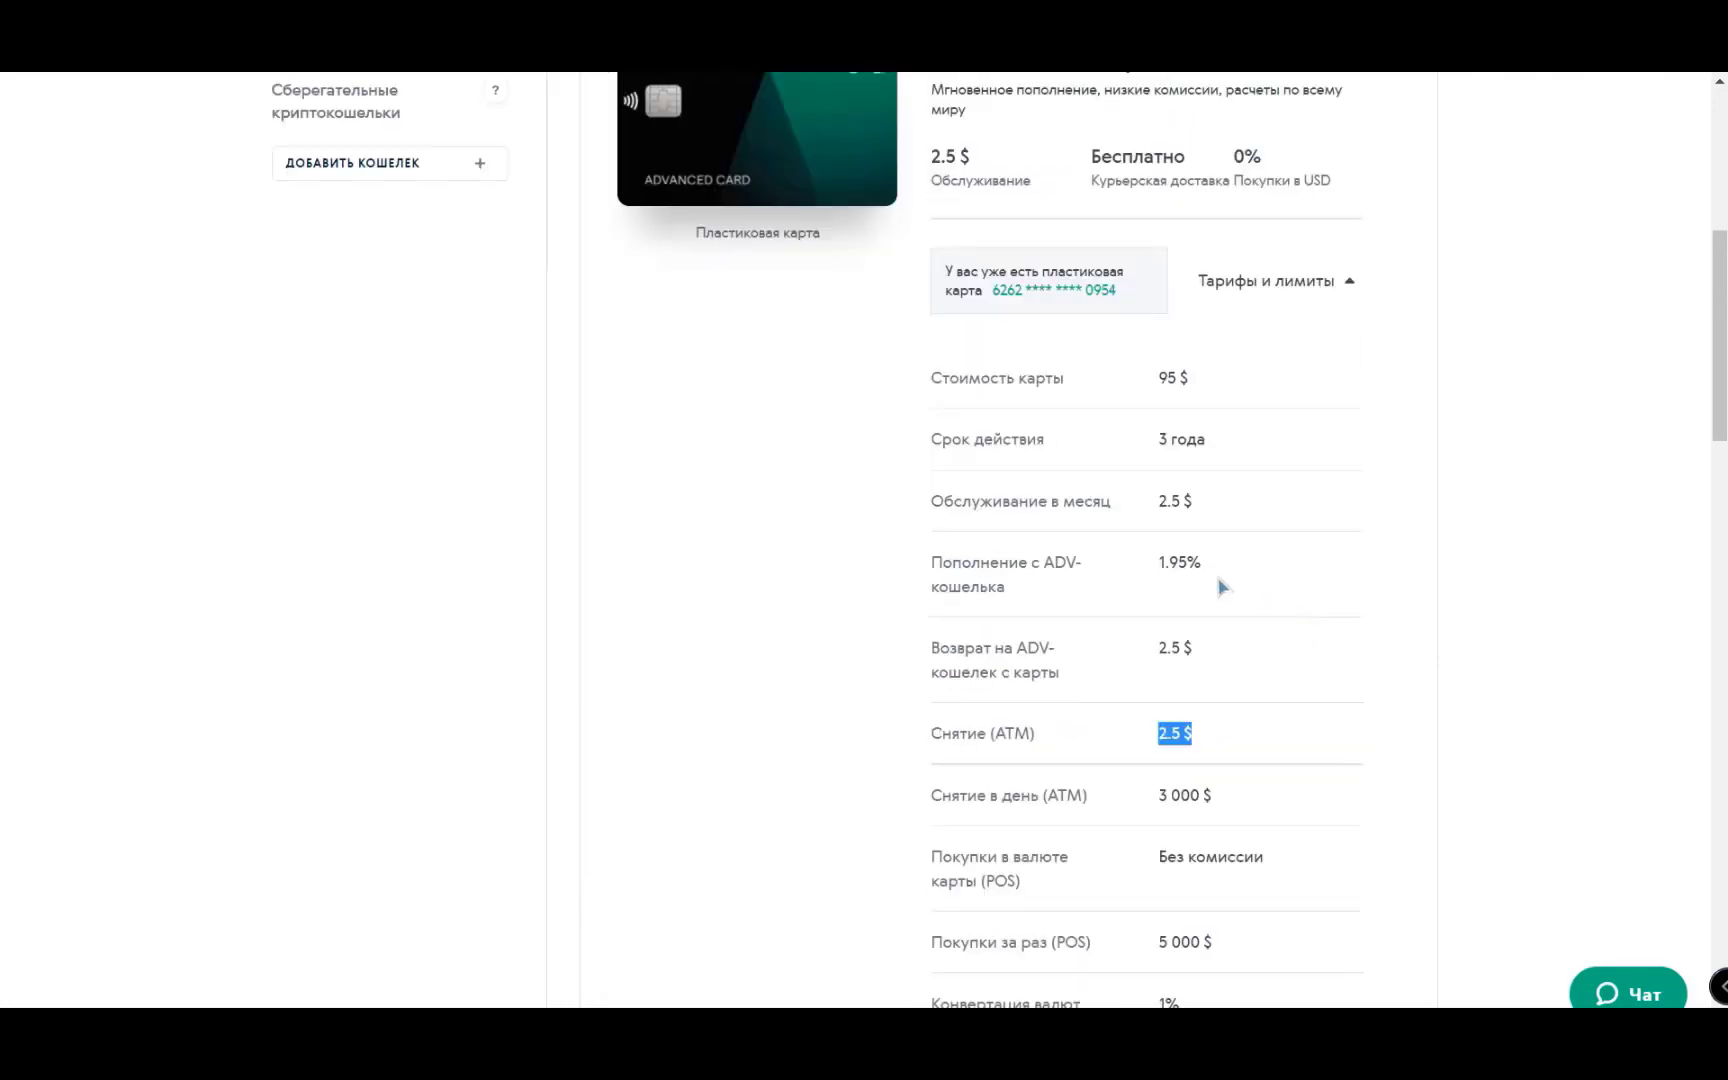
pyautogui.moveTo(1157, 563); pyautogui.dragTo(1211, 567)
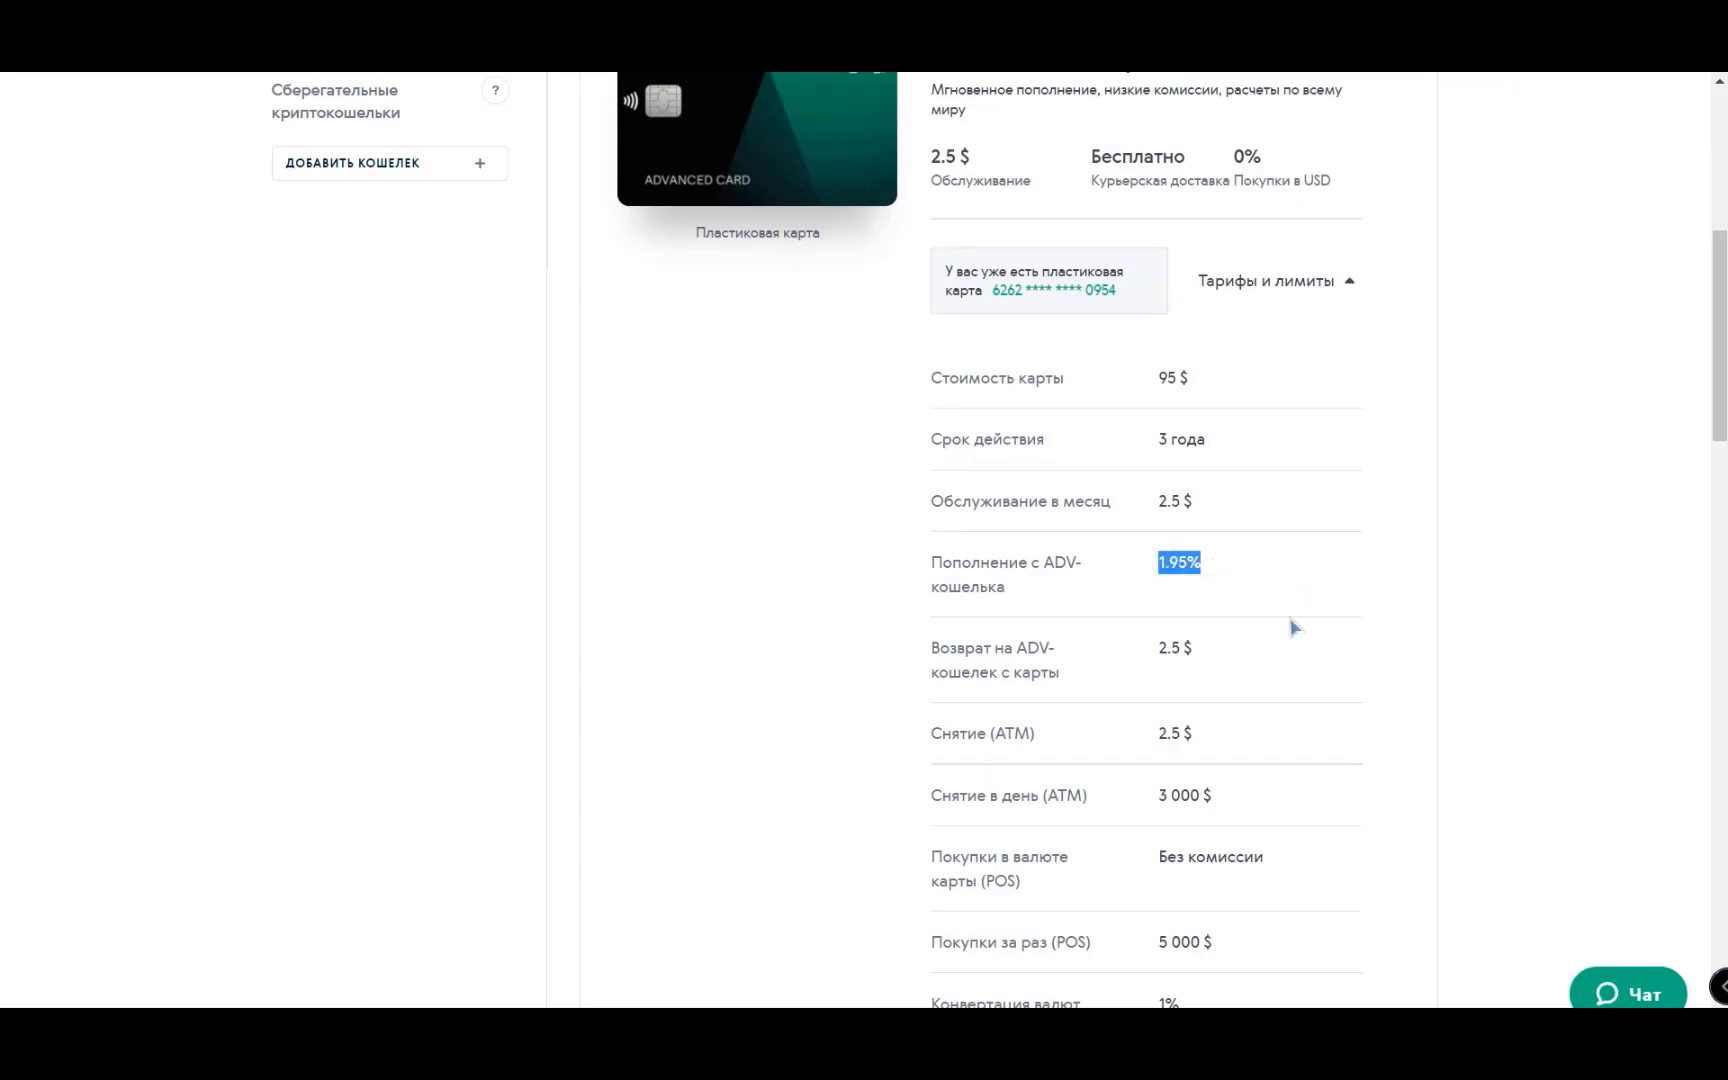
pyautogui.scroll(2, 1405, 650)
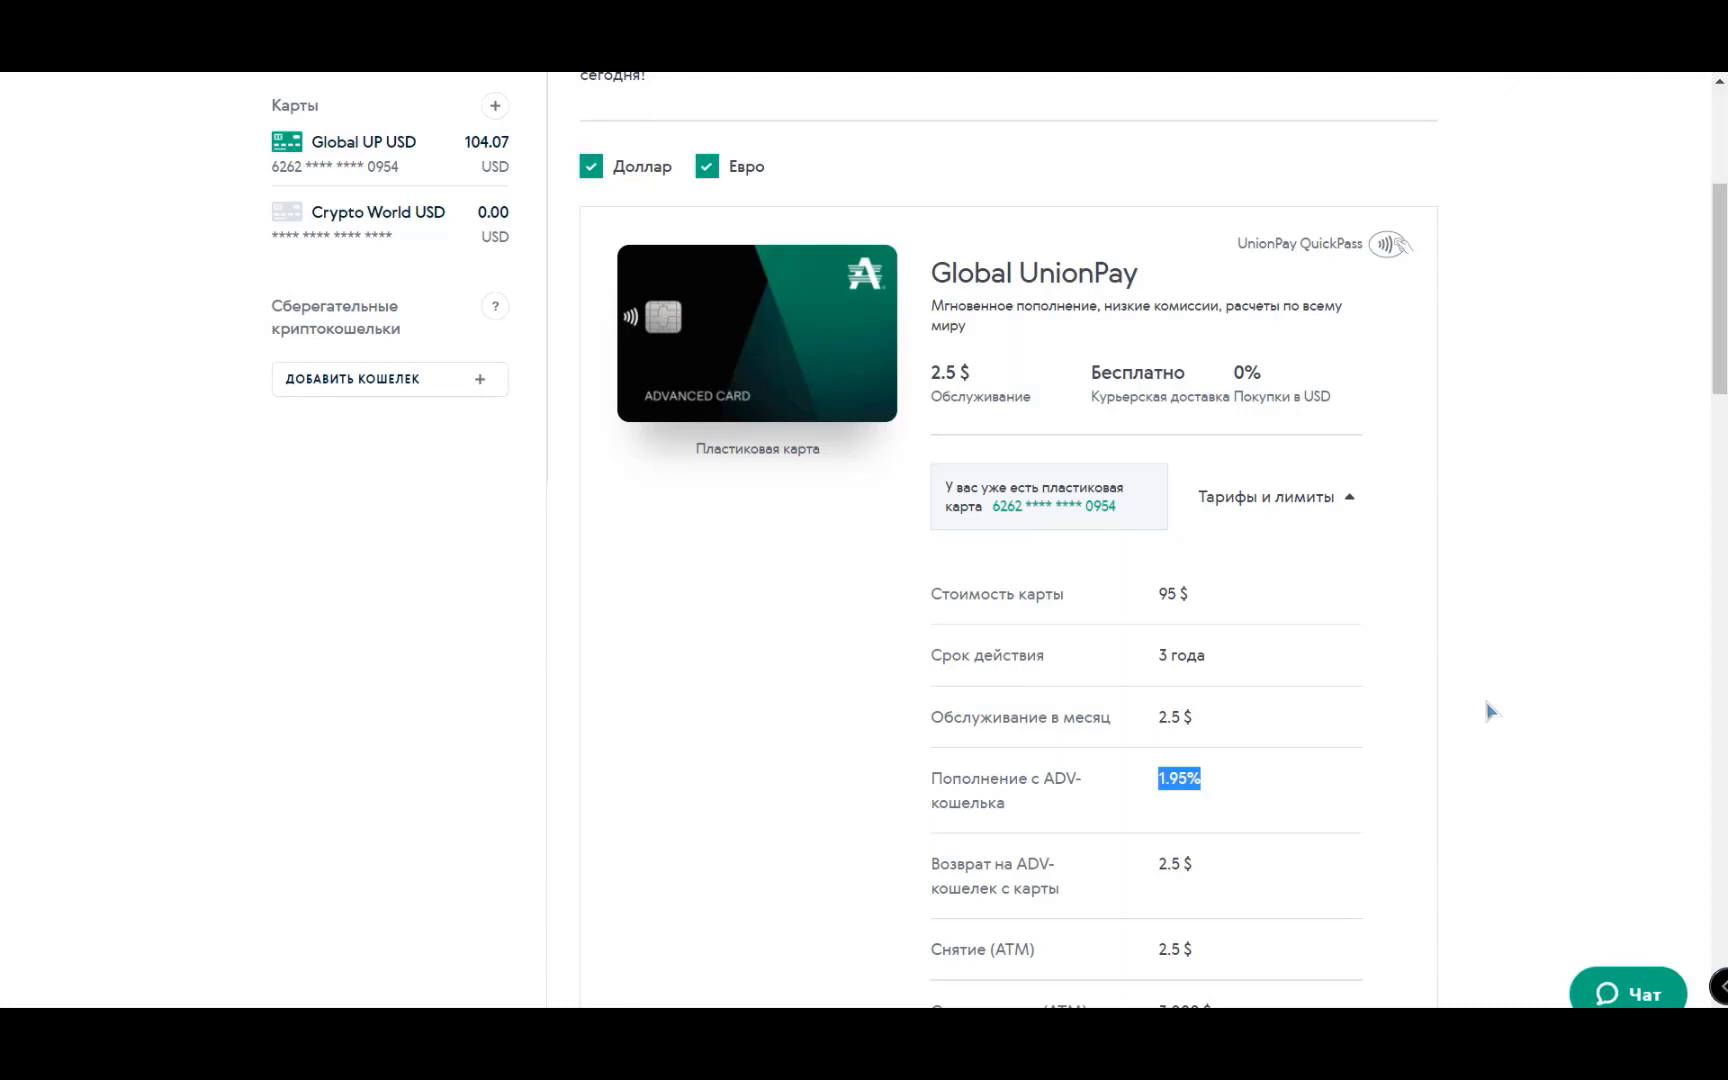
pyautogui.scroll(-2, 1490, 712)
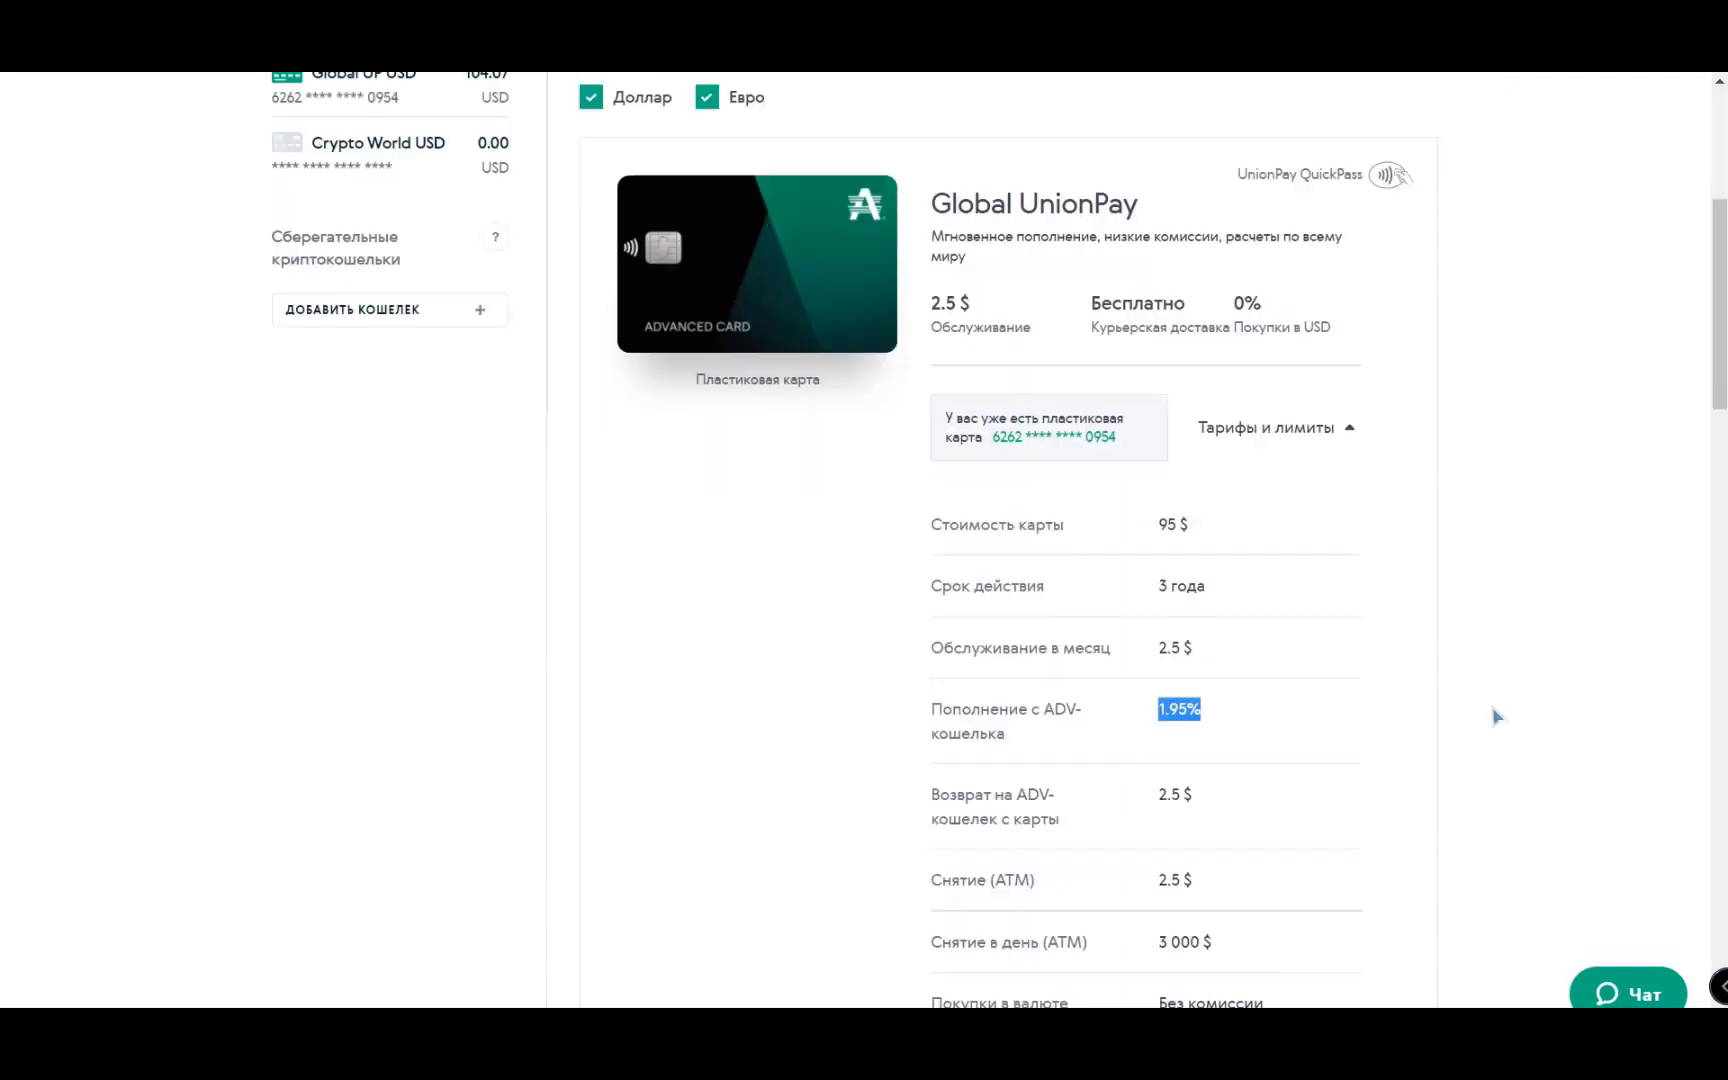
pyautogui.scroll(2, 1492, 746)
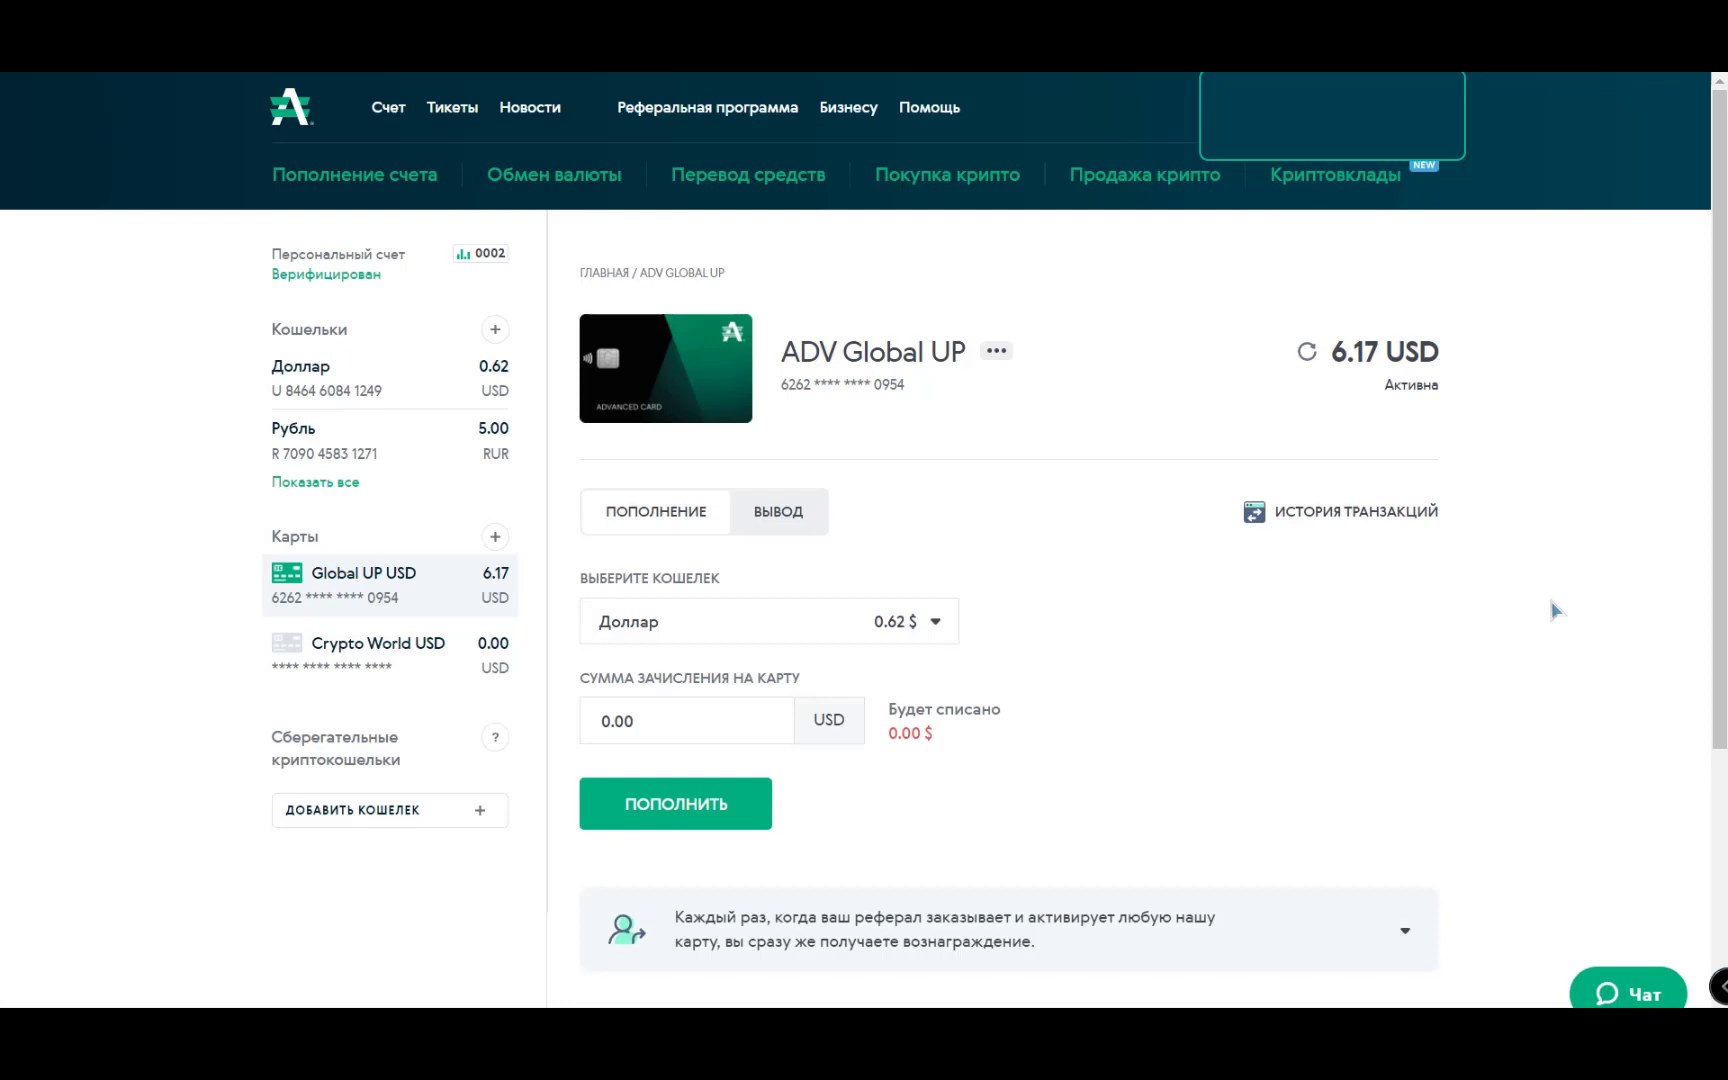
# - Open the card's monthly transaction history and translate the ATM fee entry's description
pyautogui.scroll(-4, 1554, 610)
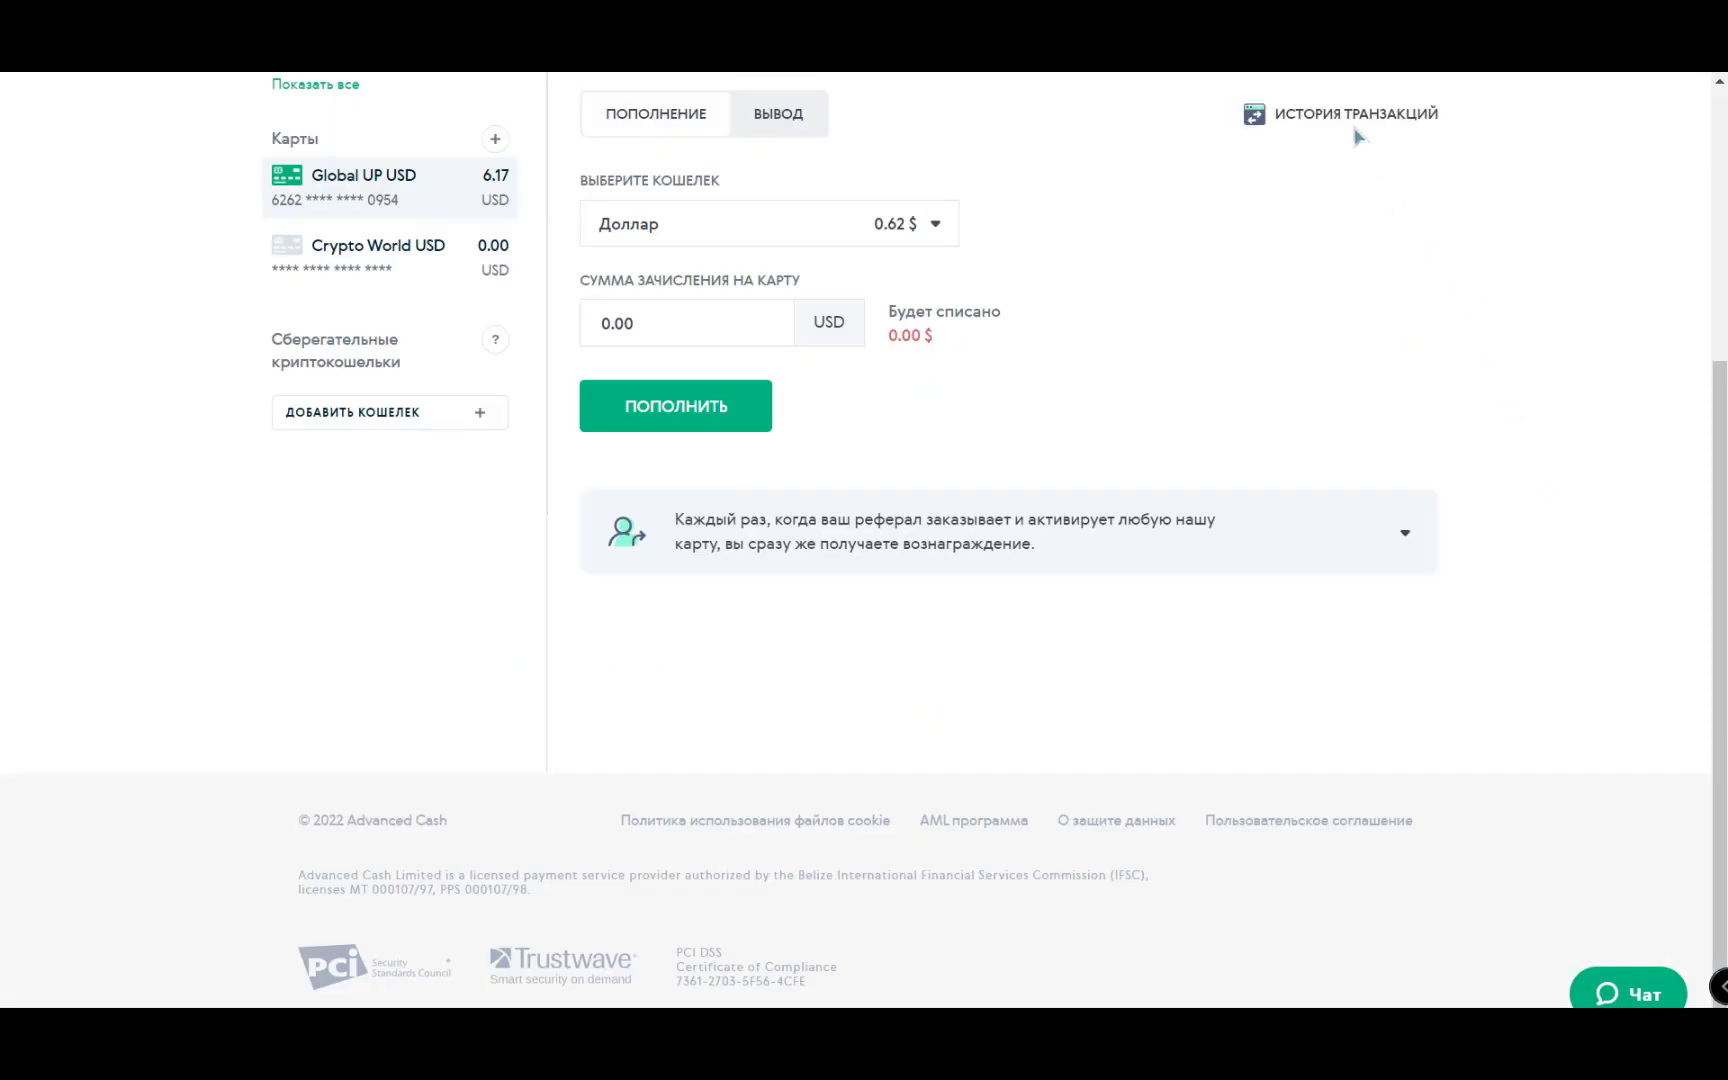
pyautogui.click(1350, 118)
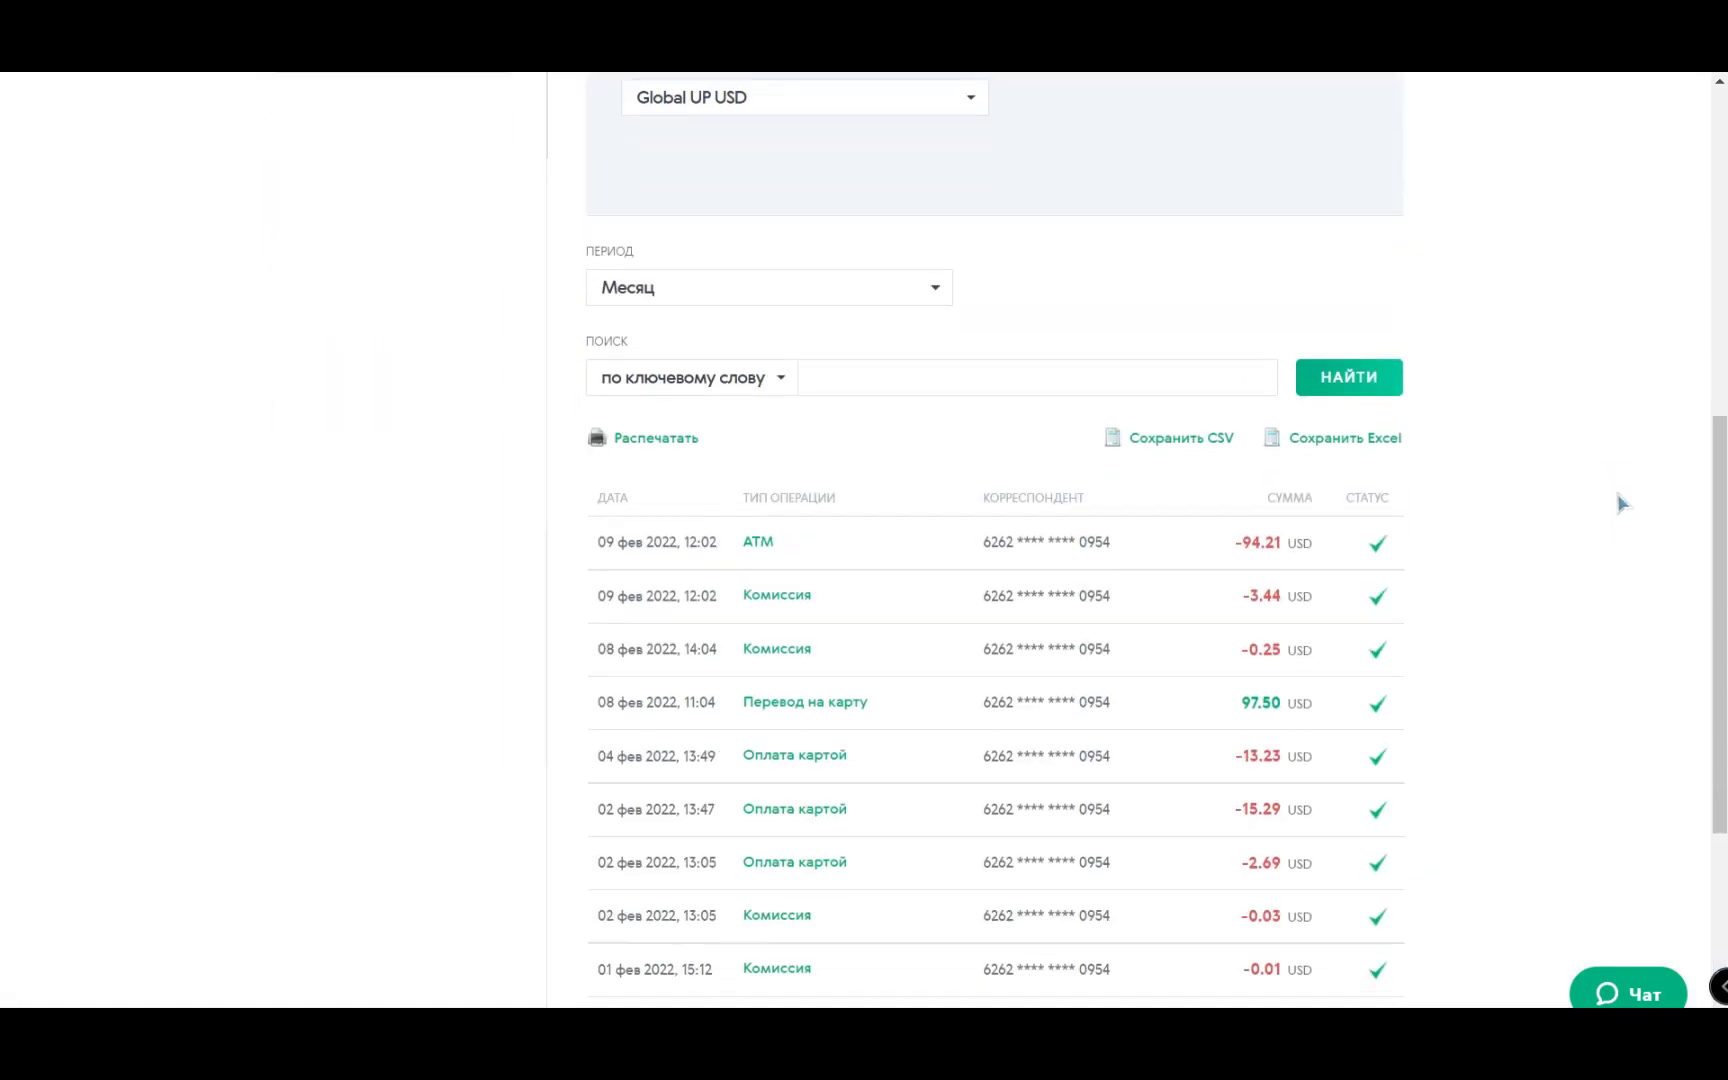
pyautogui.click(1003, 706)
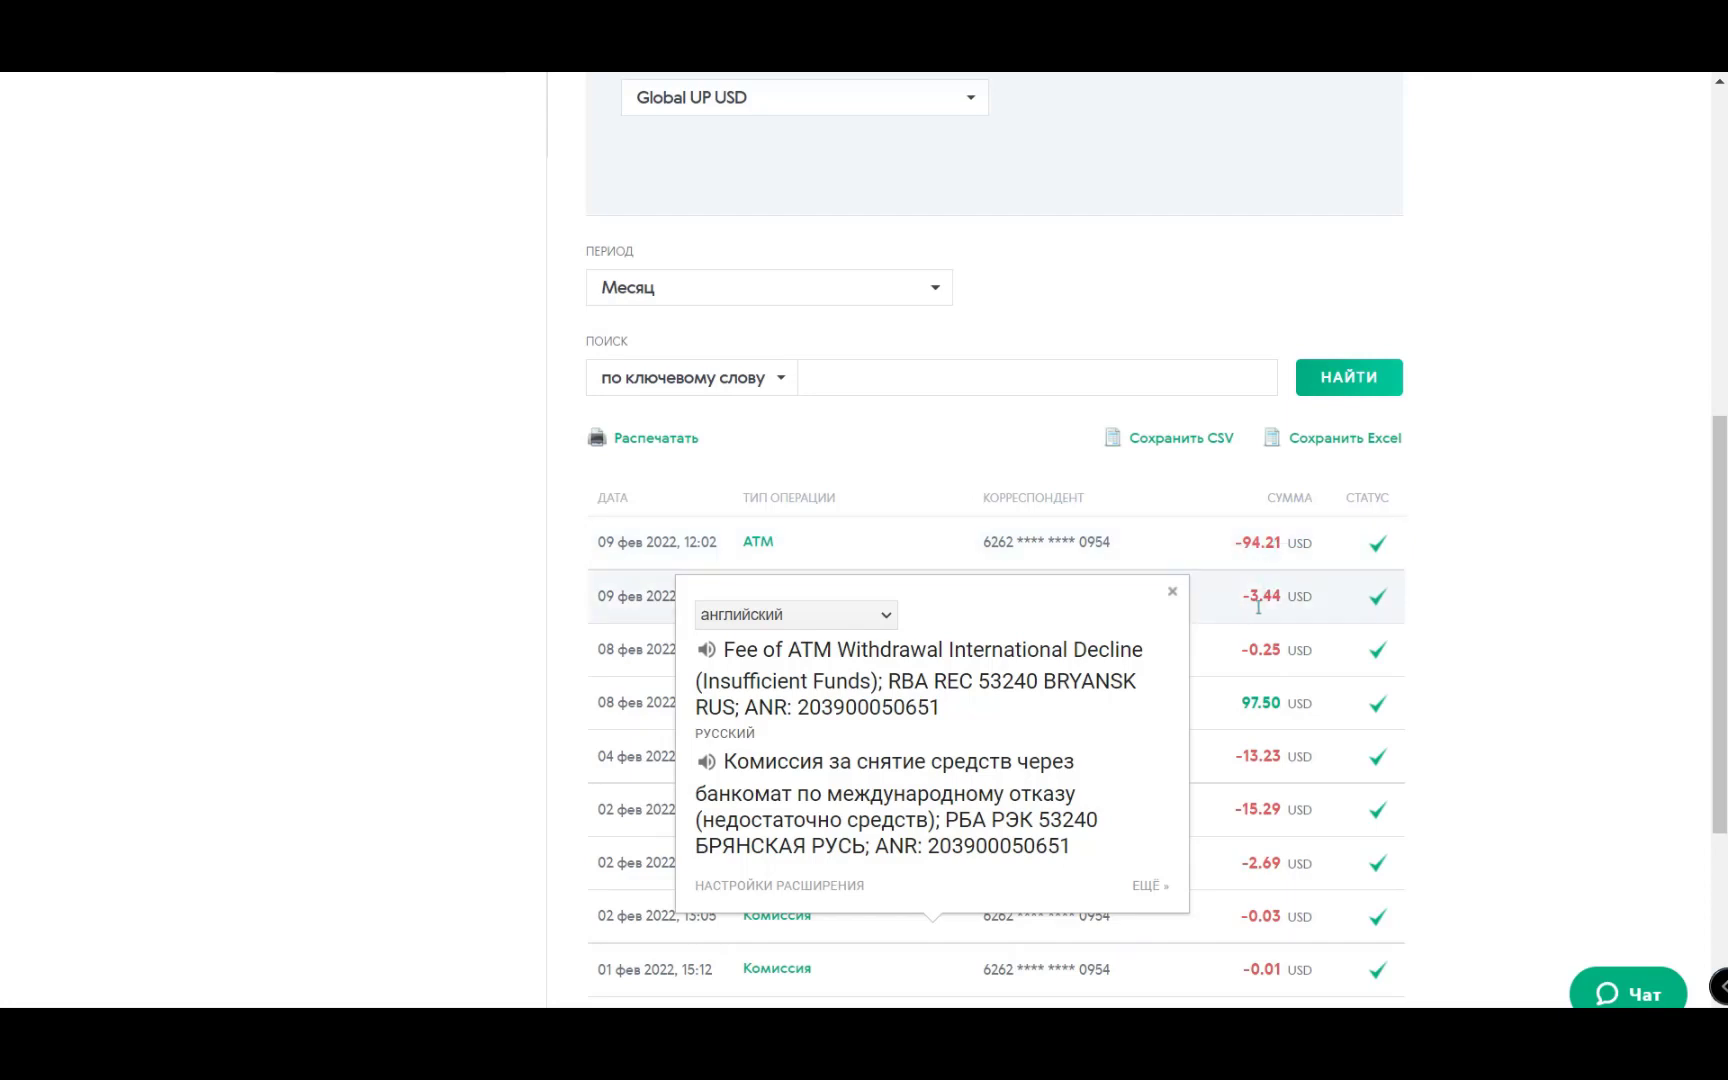
pyautogui.click(1172, 592)
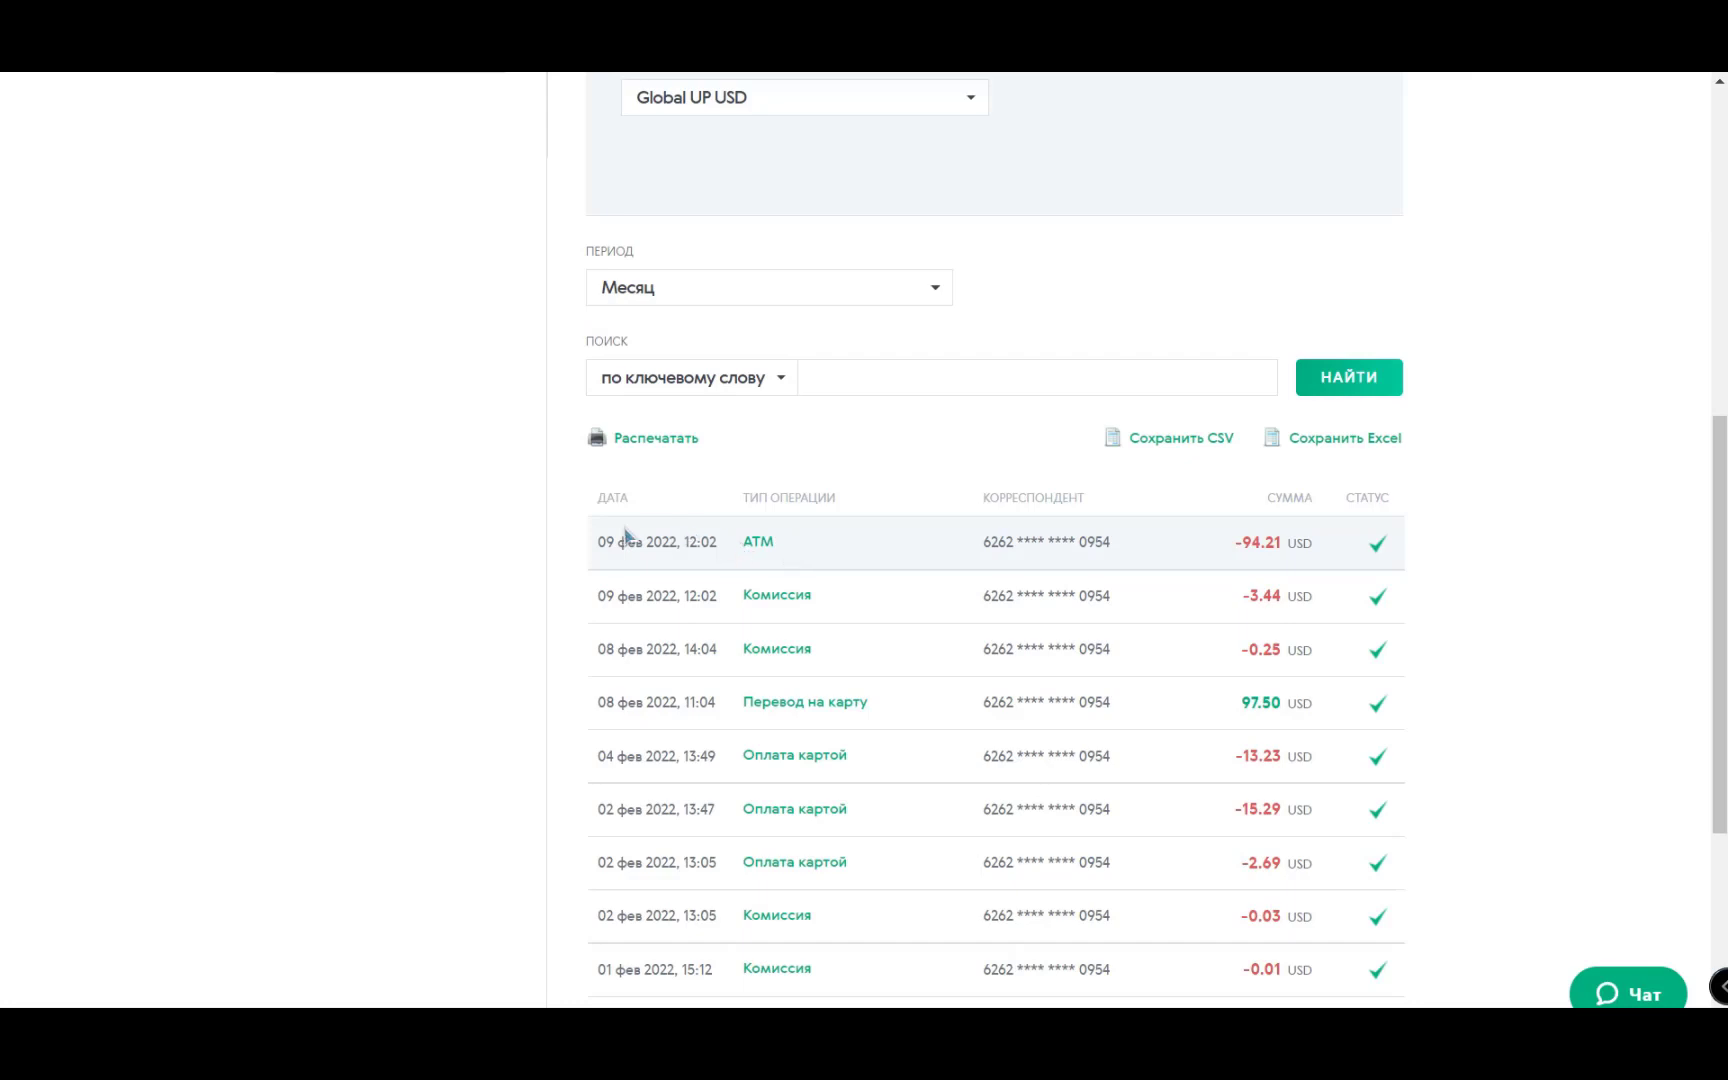
# - Compute 7000 ÷ 97,65 in Calculator and select the resulting rate 71,68
pyautogui.hotkey('alt', 'Tab')
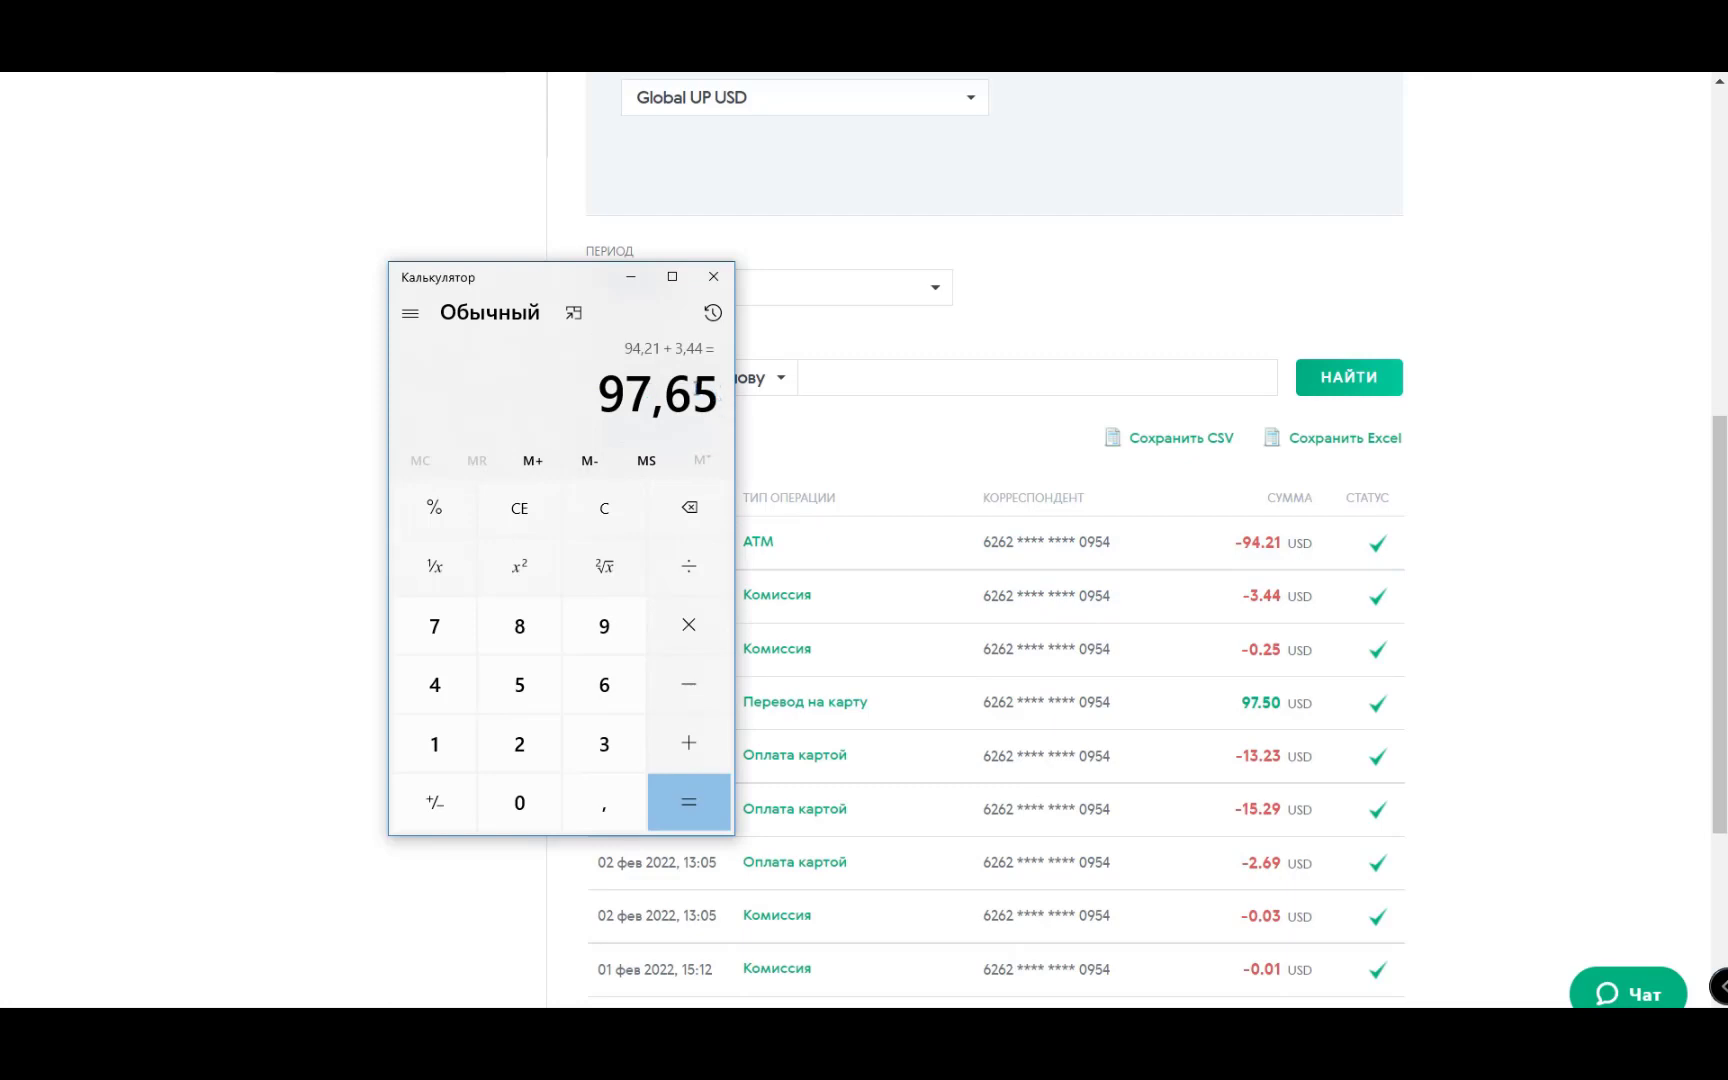
pyautogui.write('7000')
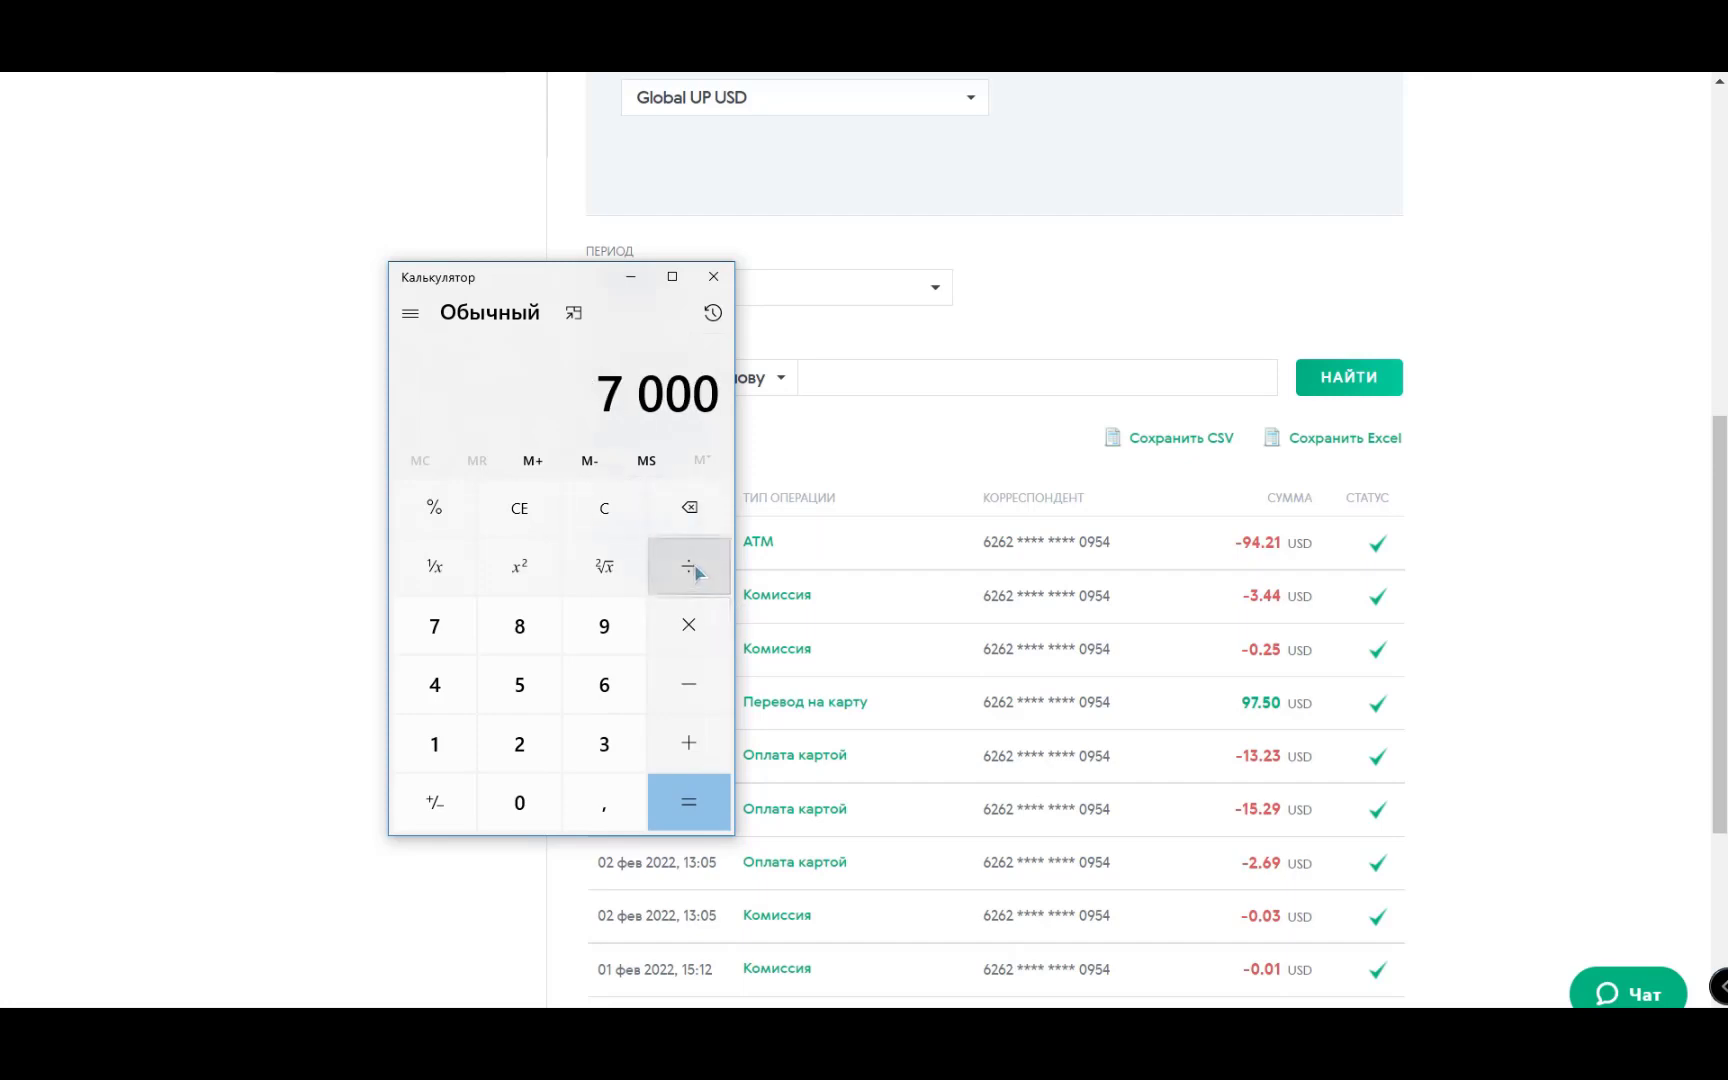
pyautogui.click(691, 568)
pyautogui.write('97,65')
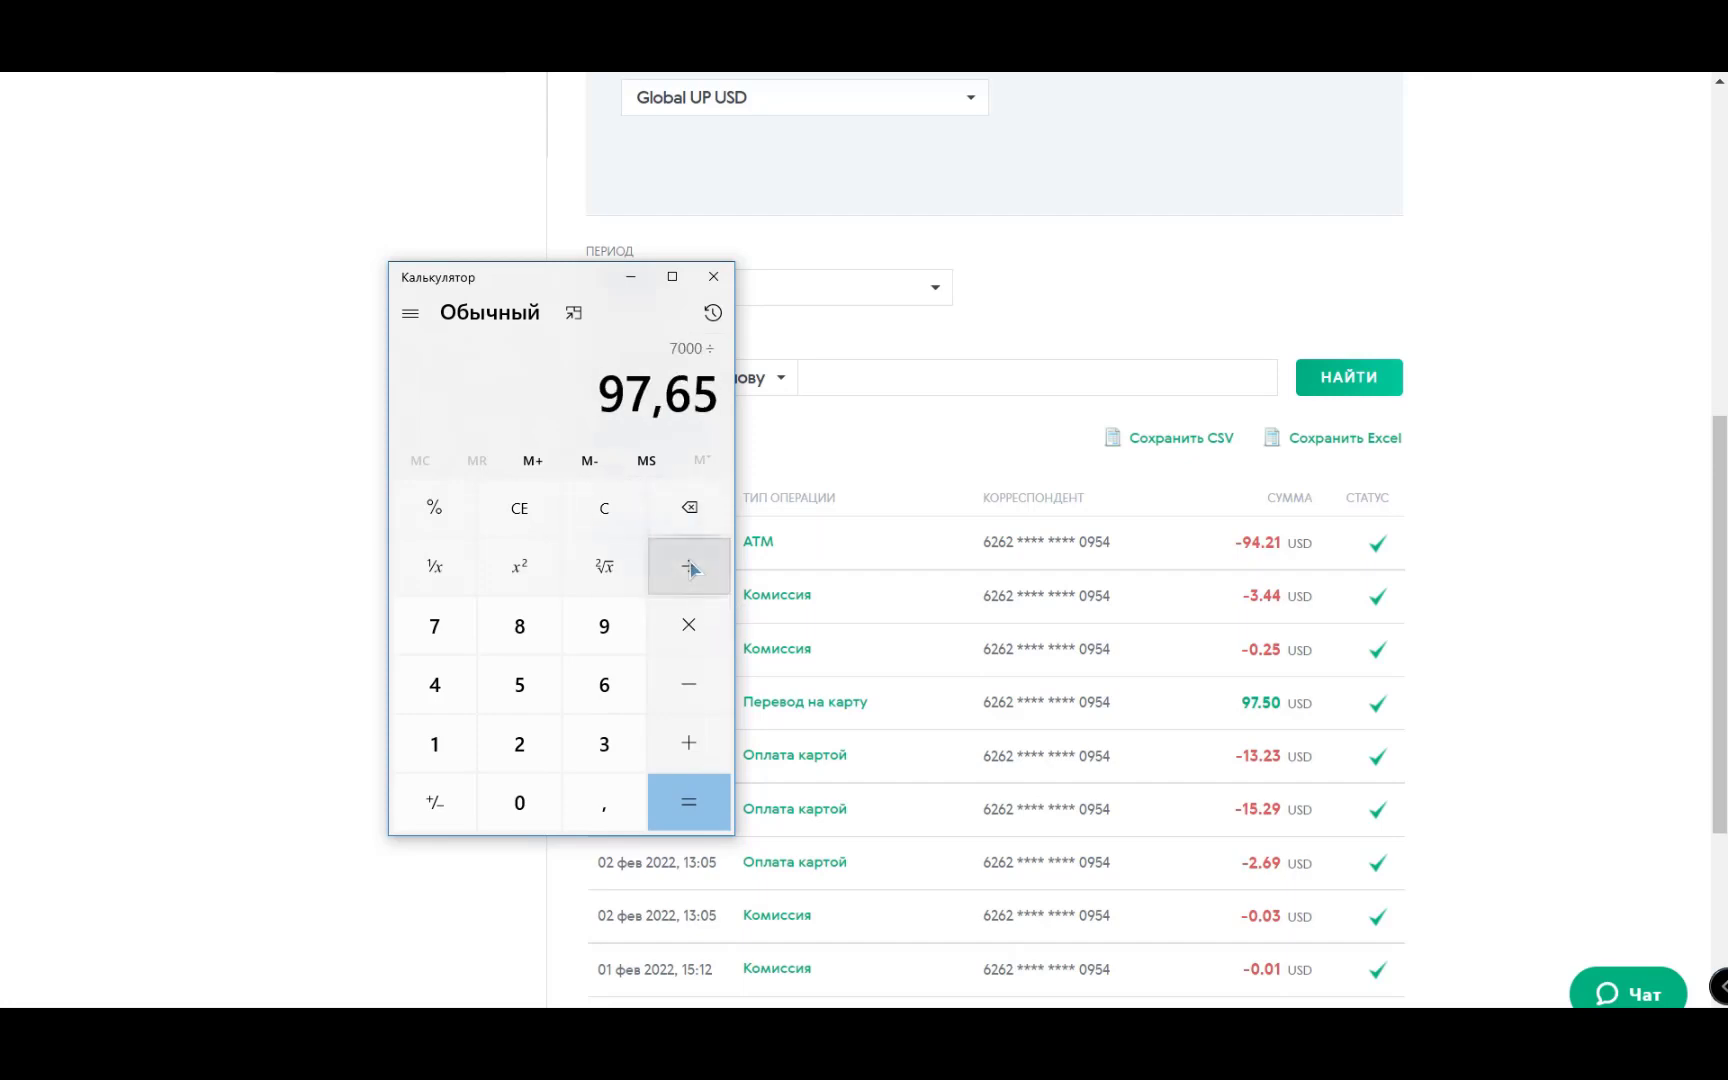
pyautogui.click(690, 800)
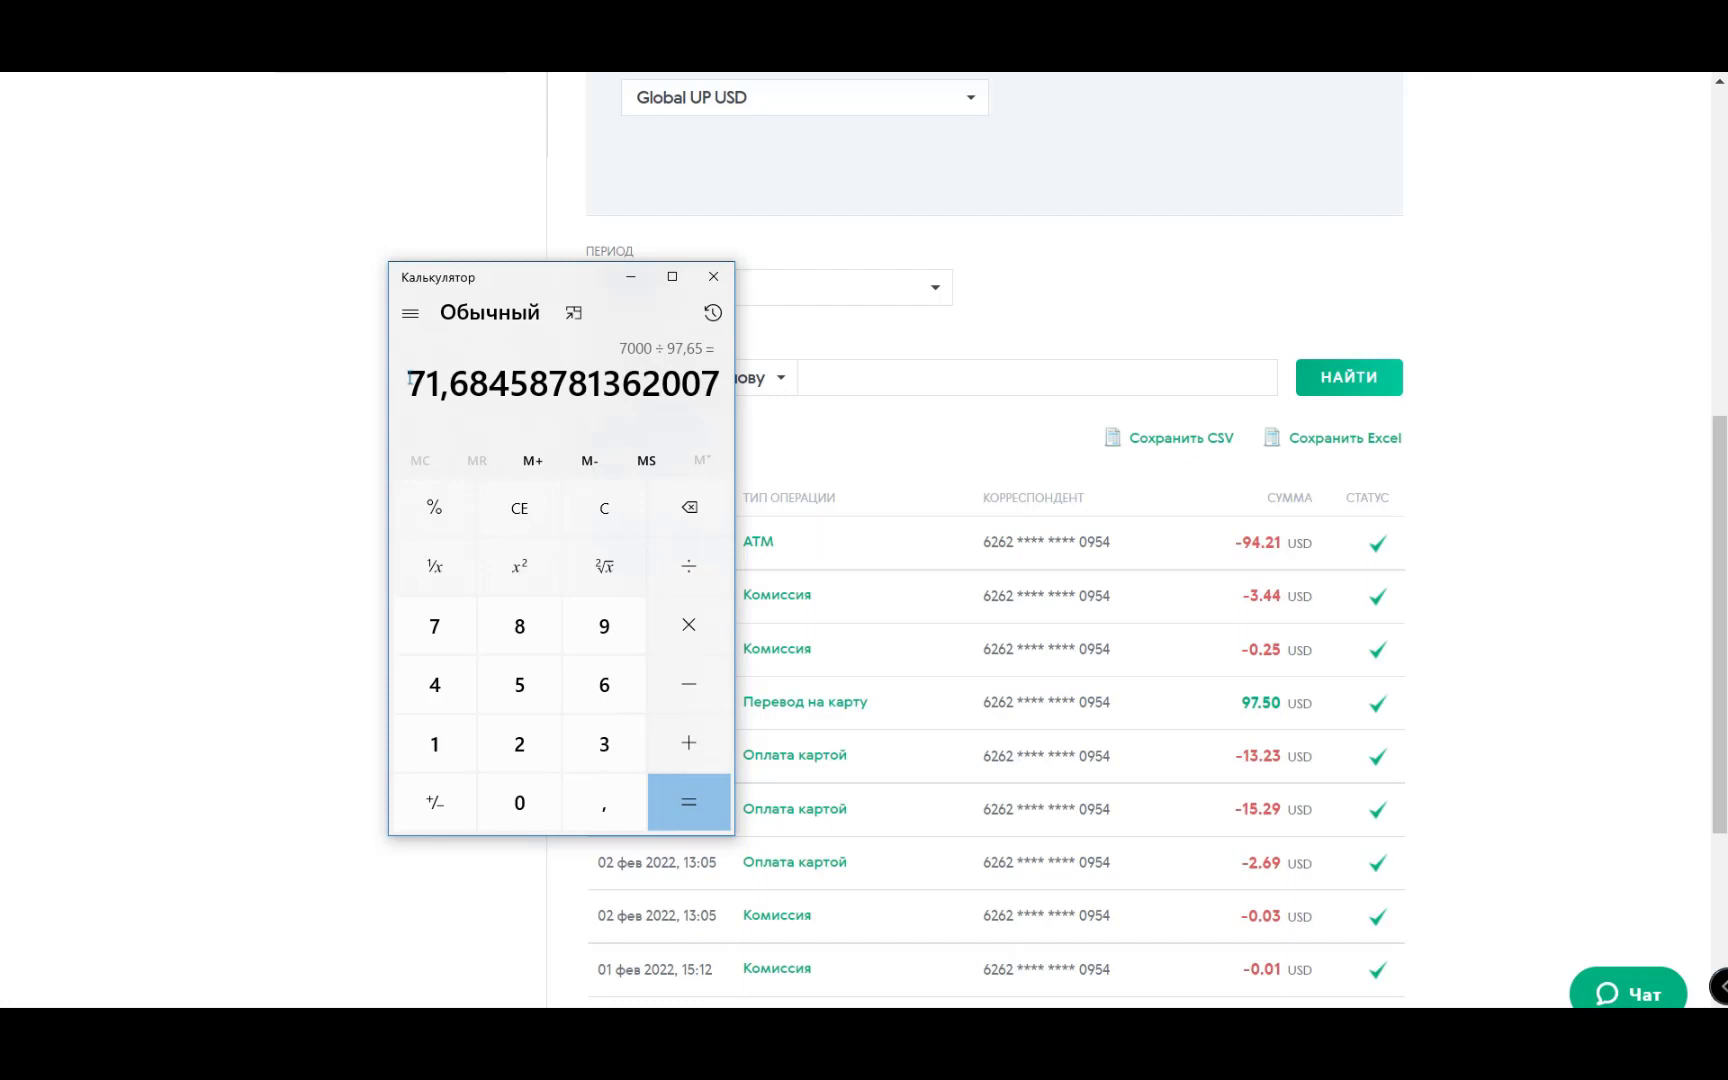
pyautogui.moveTo(408, 380); pyautogui.dragTo(489, 382)
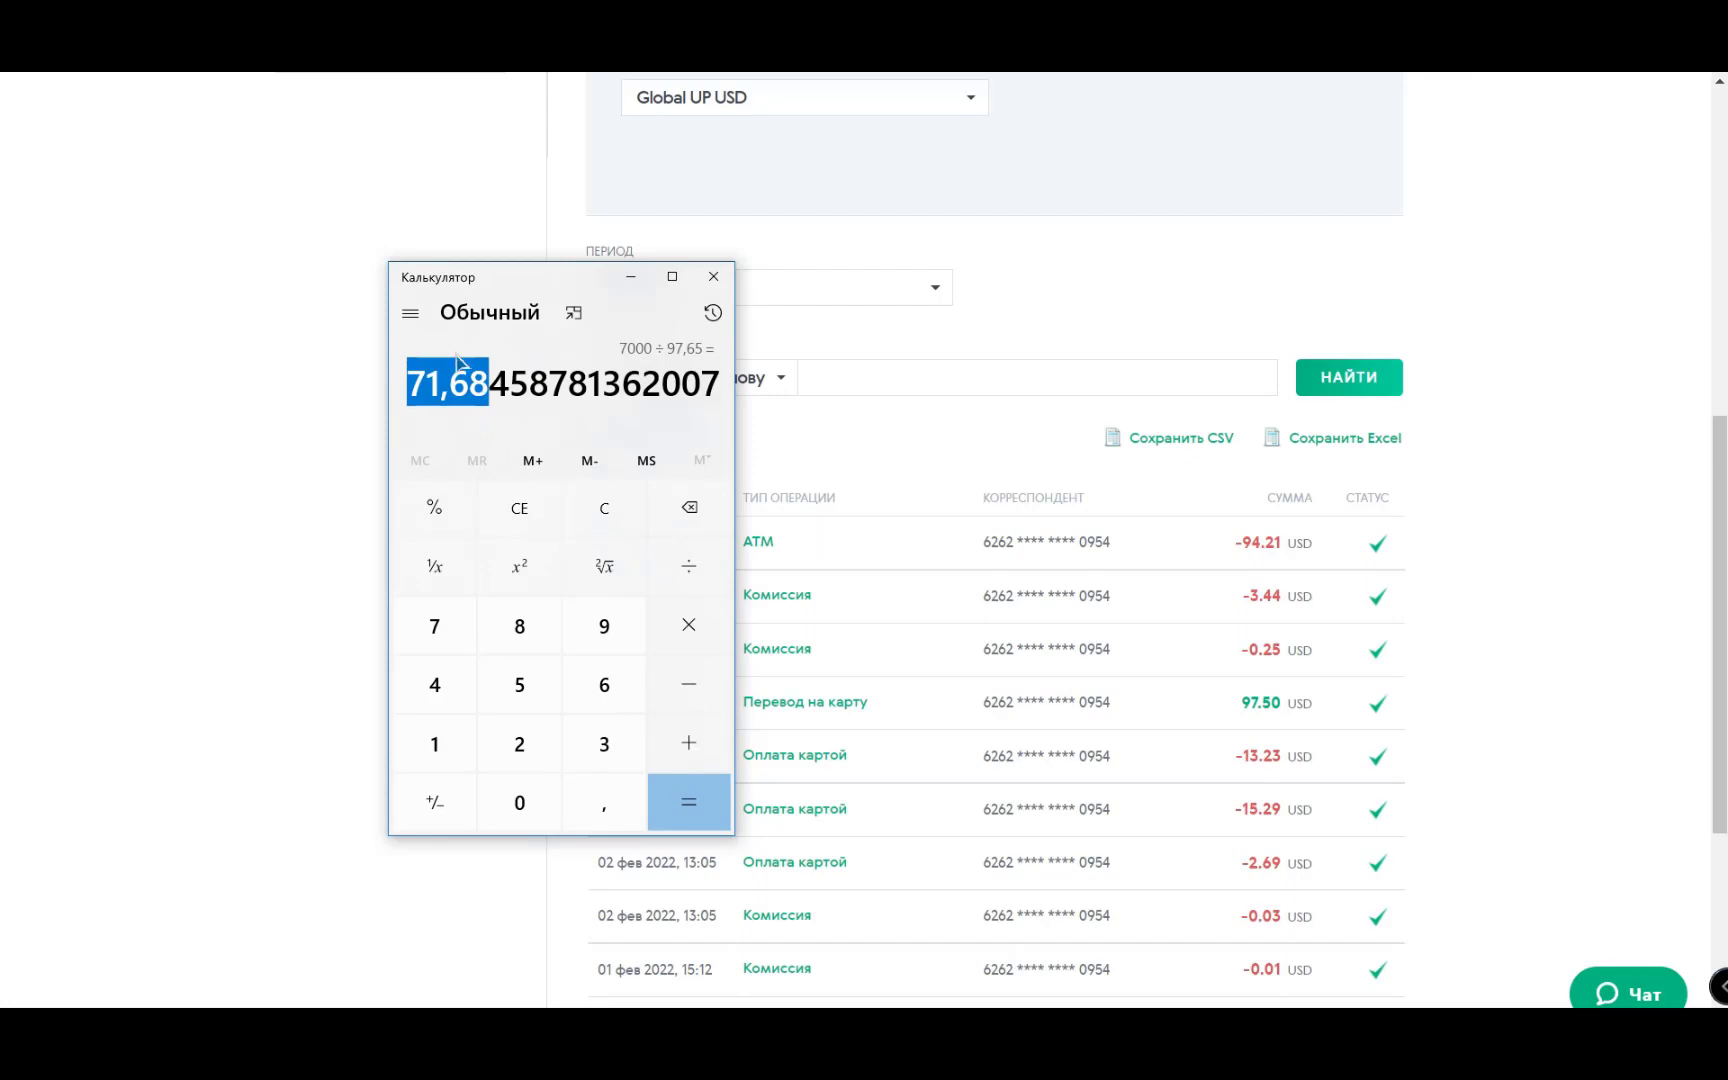
pyautogui.click(1679, 595)
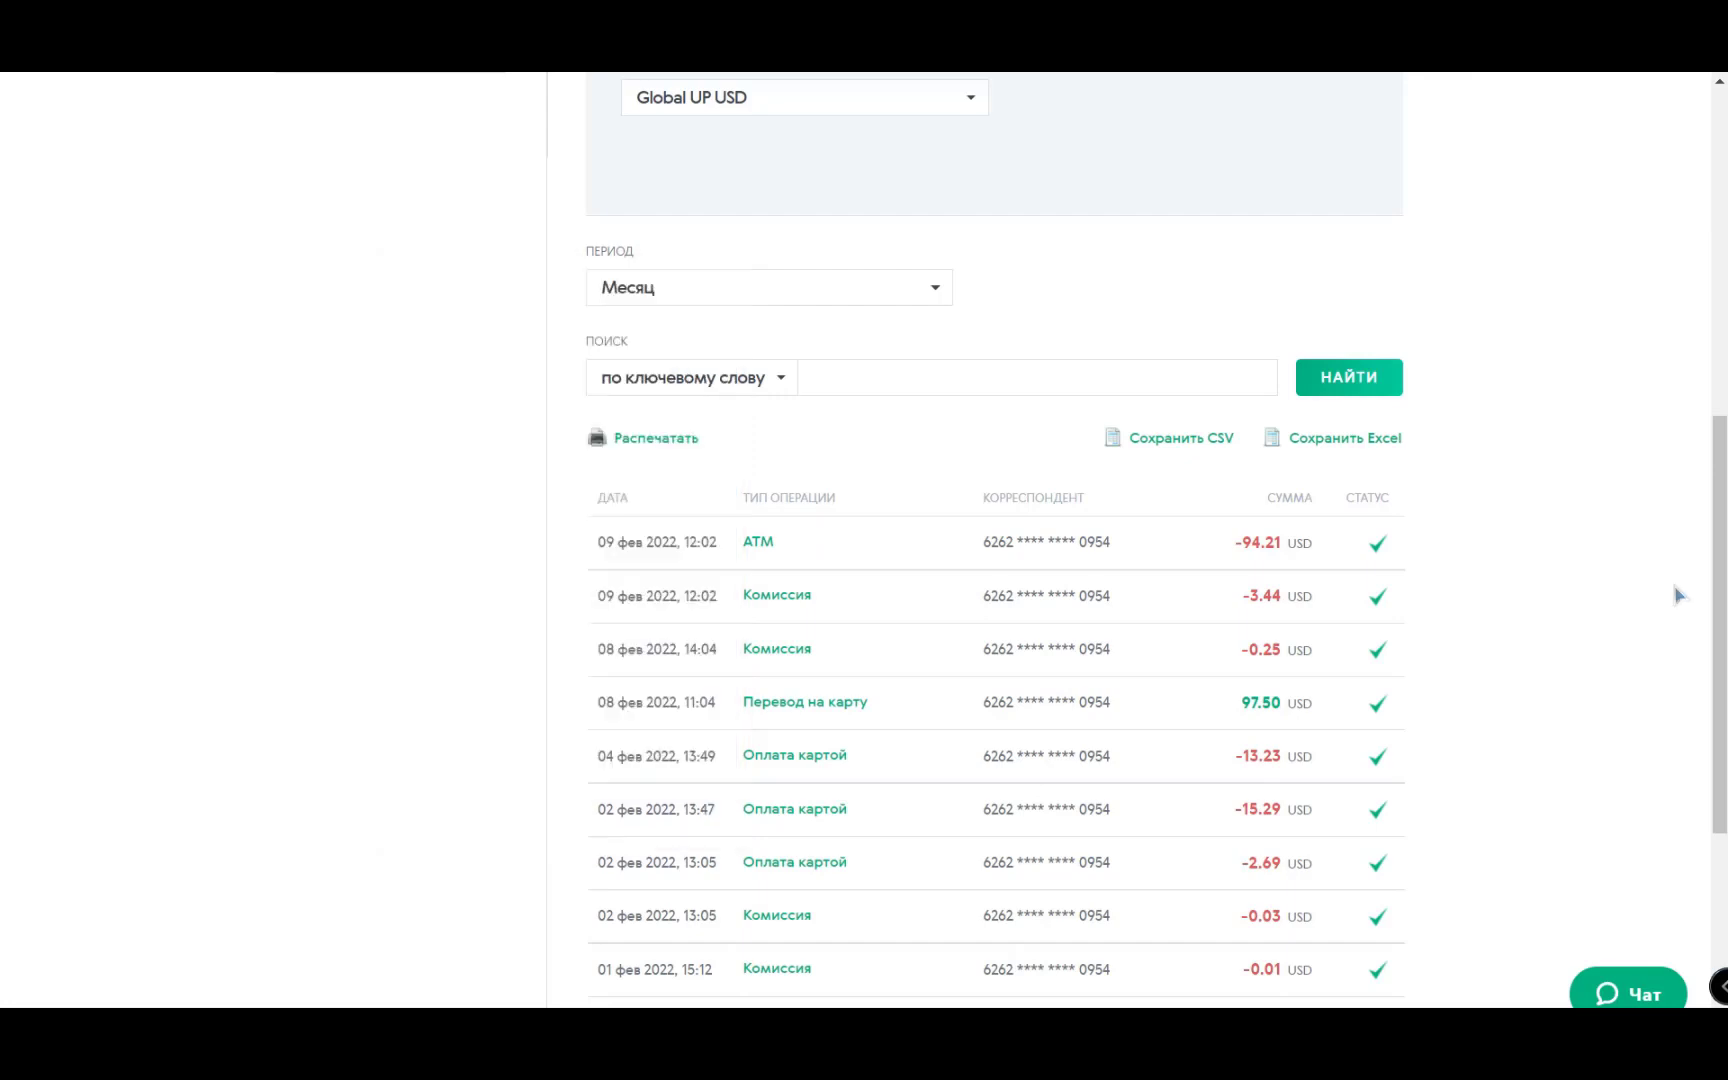